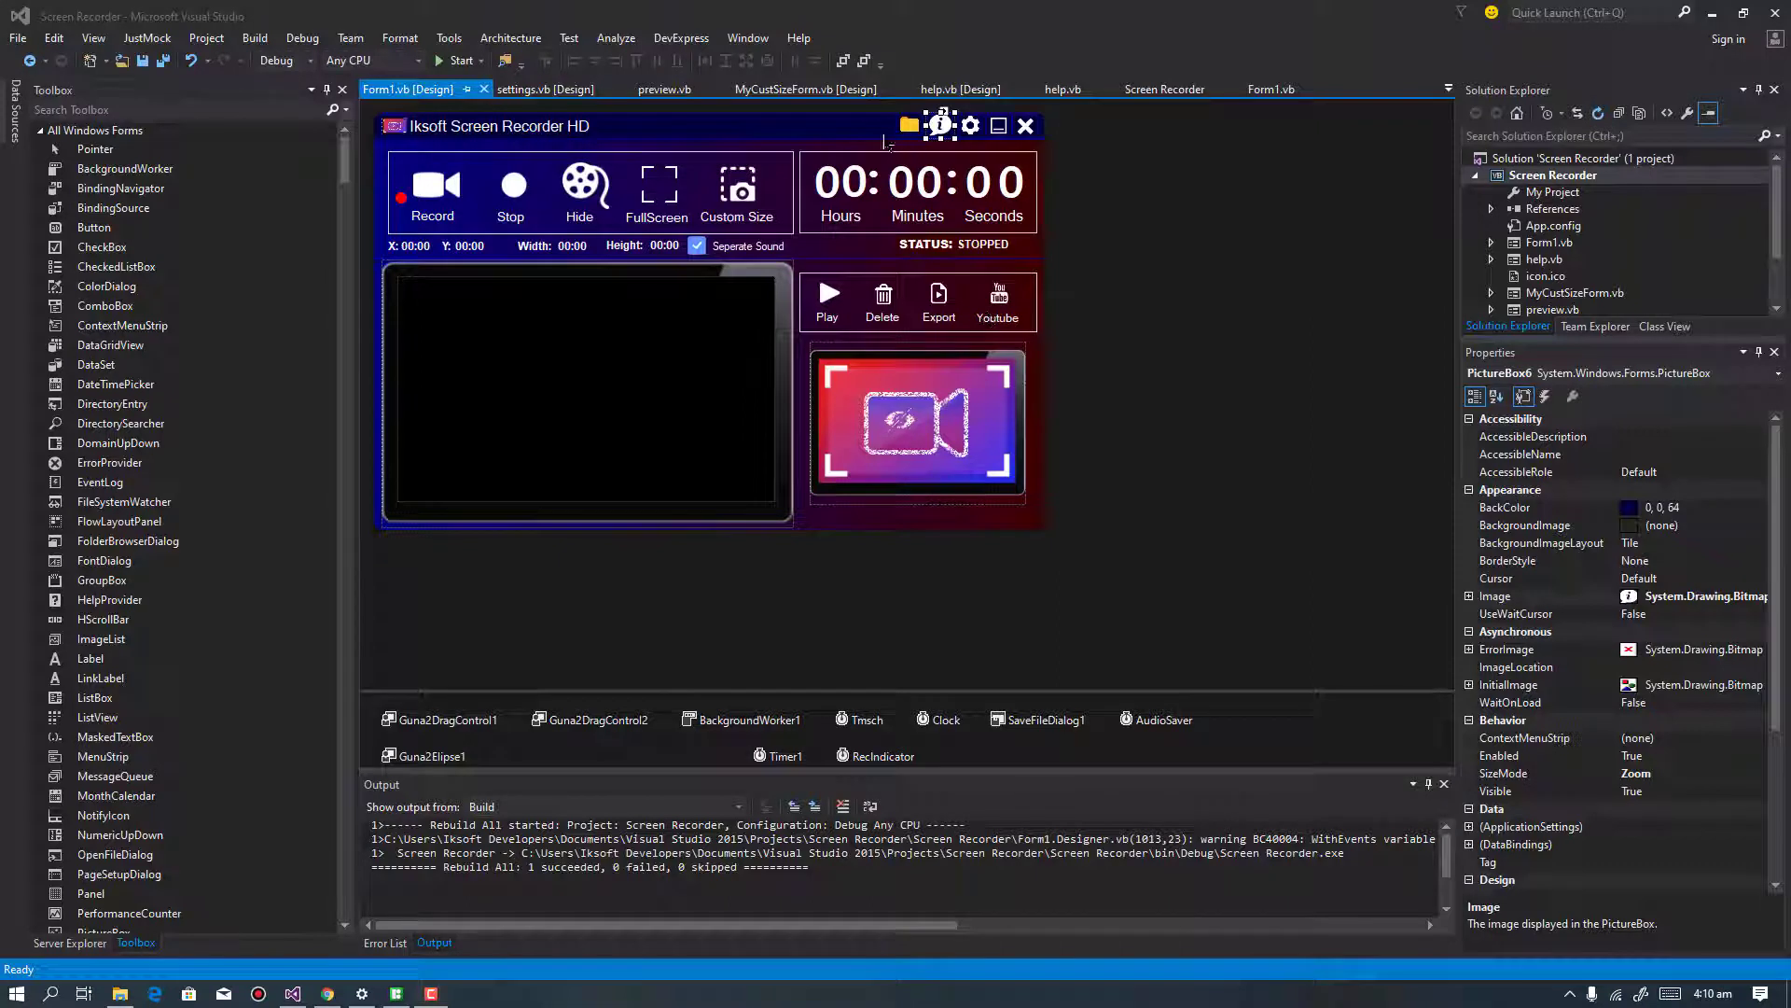
Build and run the Screen Recorder project, then minimize Visual Studio to the desktop
{"action": "left_click", "coordinate": [878, 140]}
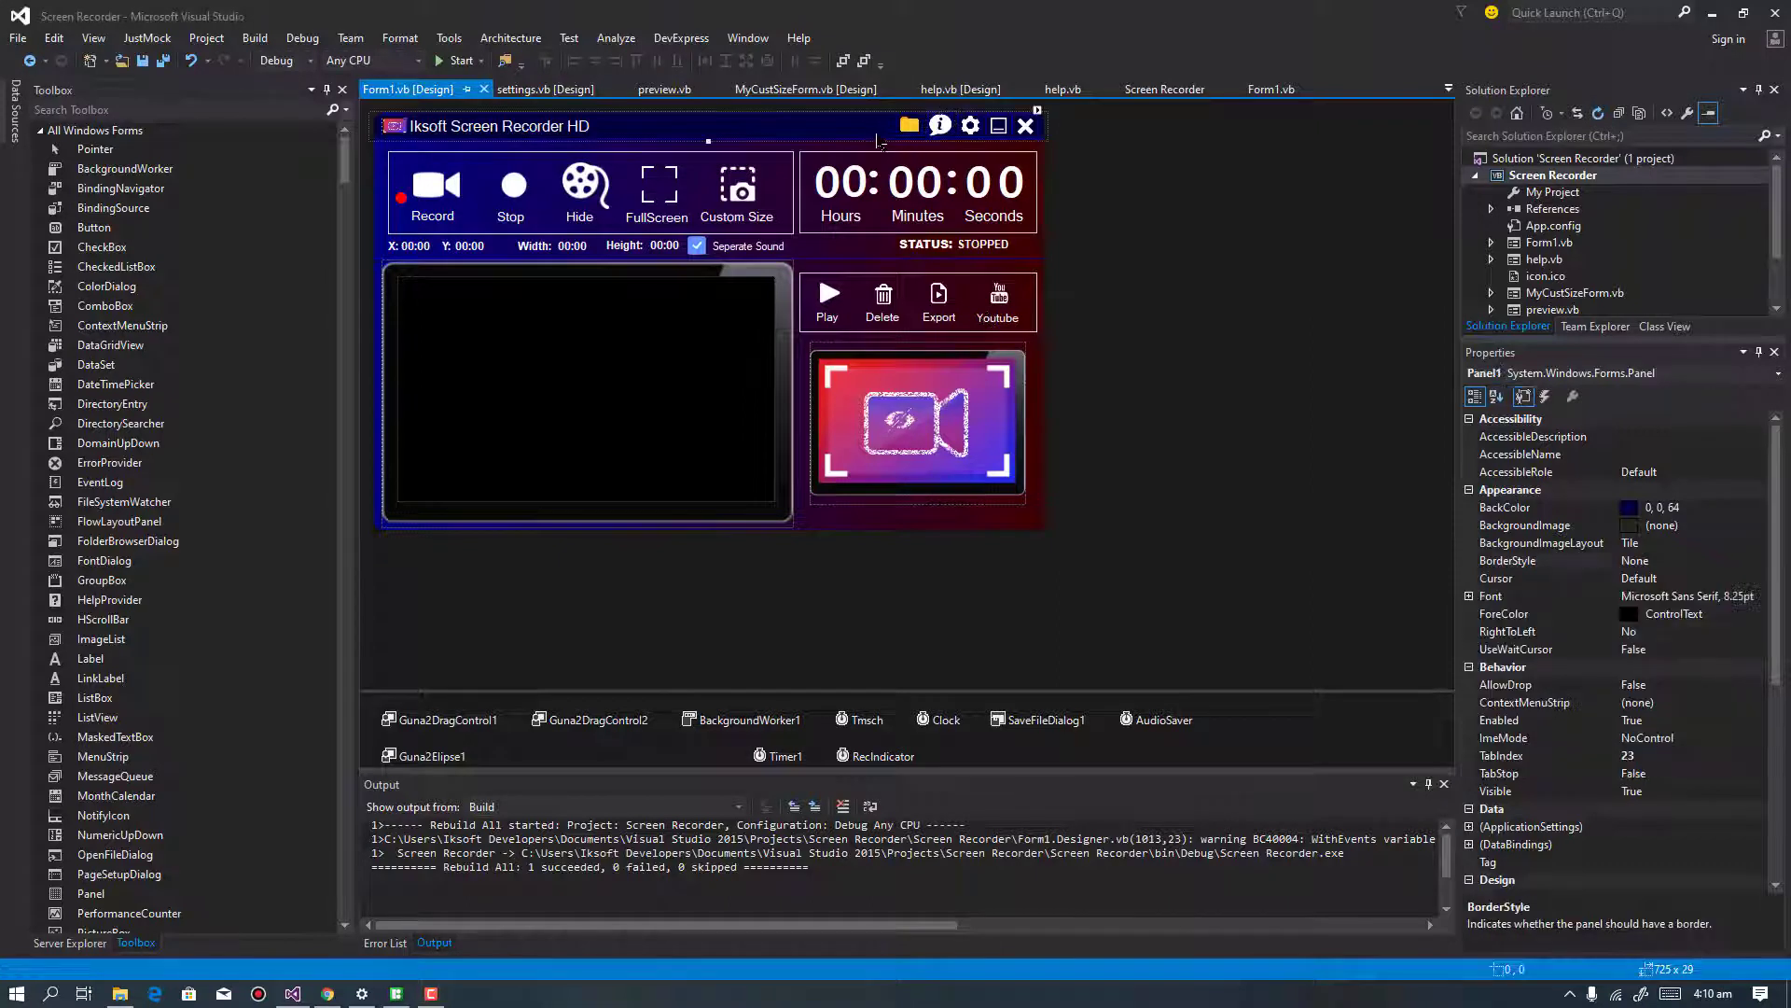
{"action": "left_click", "coordinate": [461, 60]}
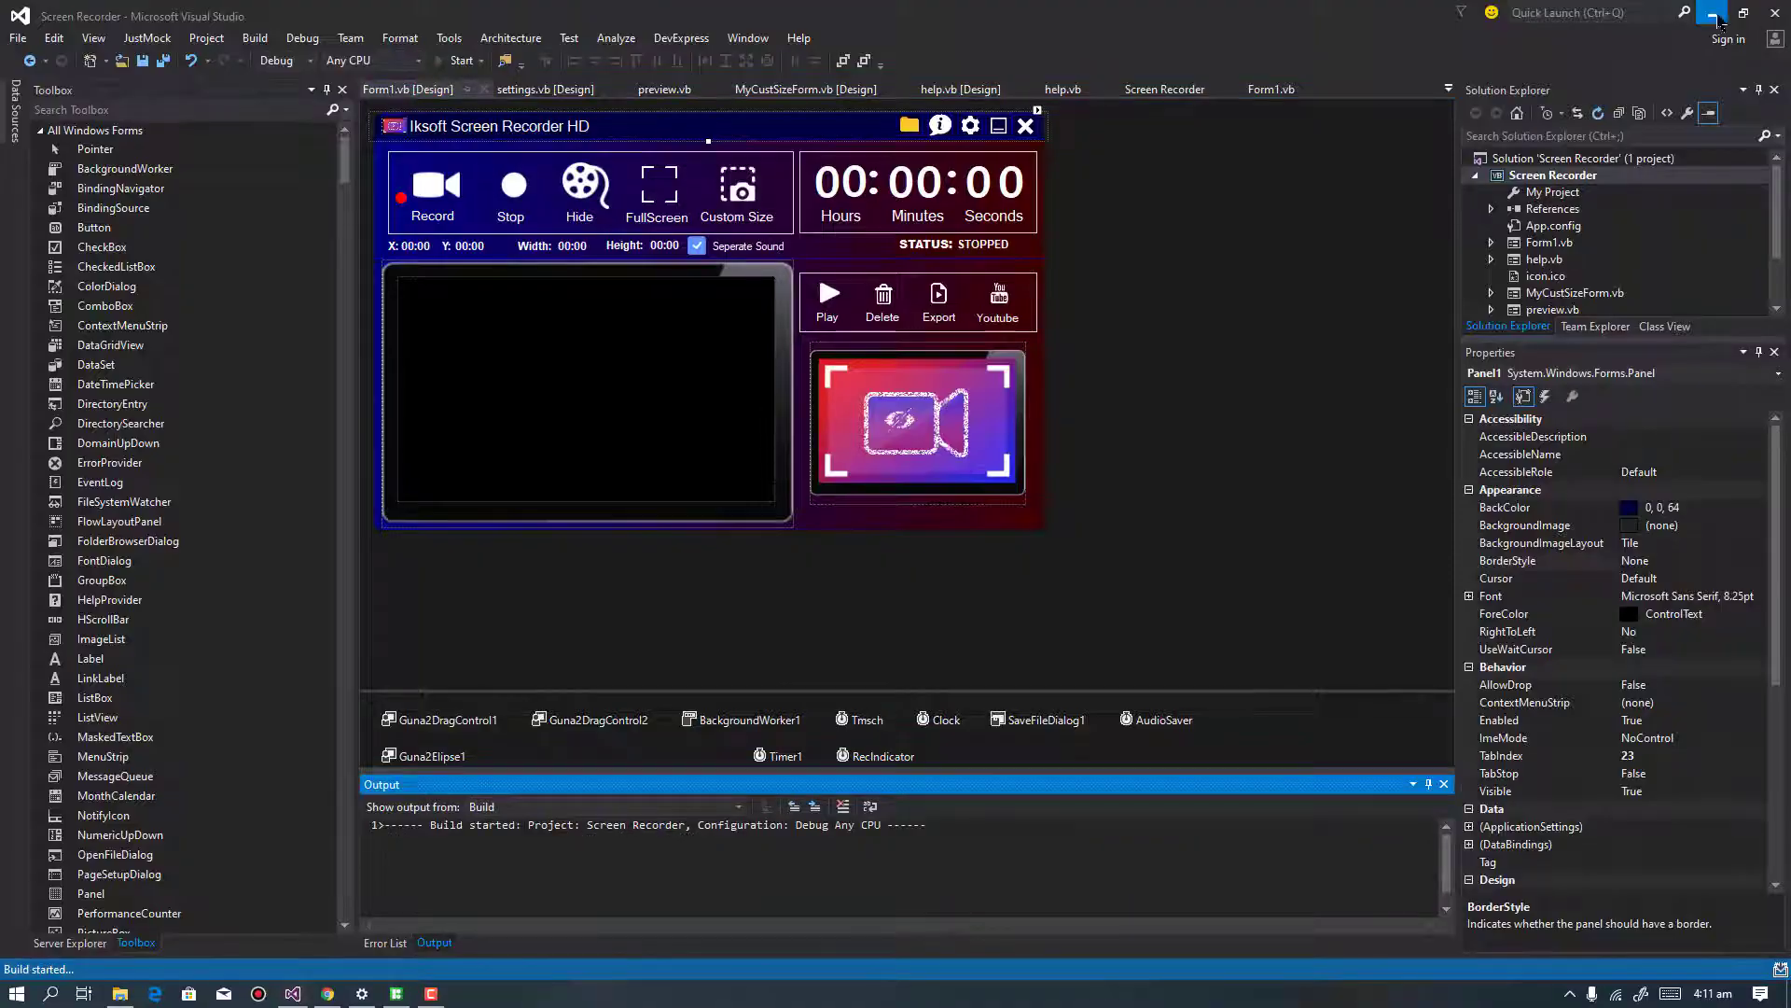
{"action": "left_click", "coordinate": [1717, 16]}
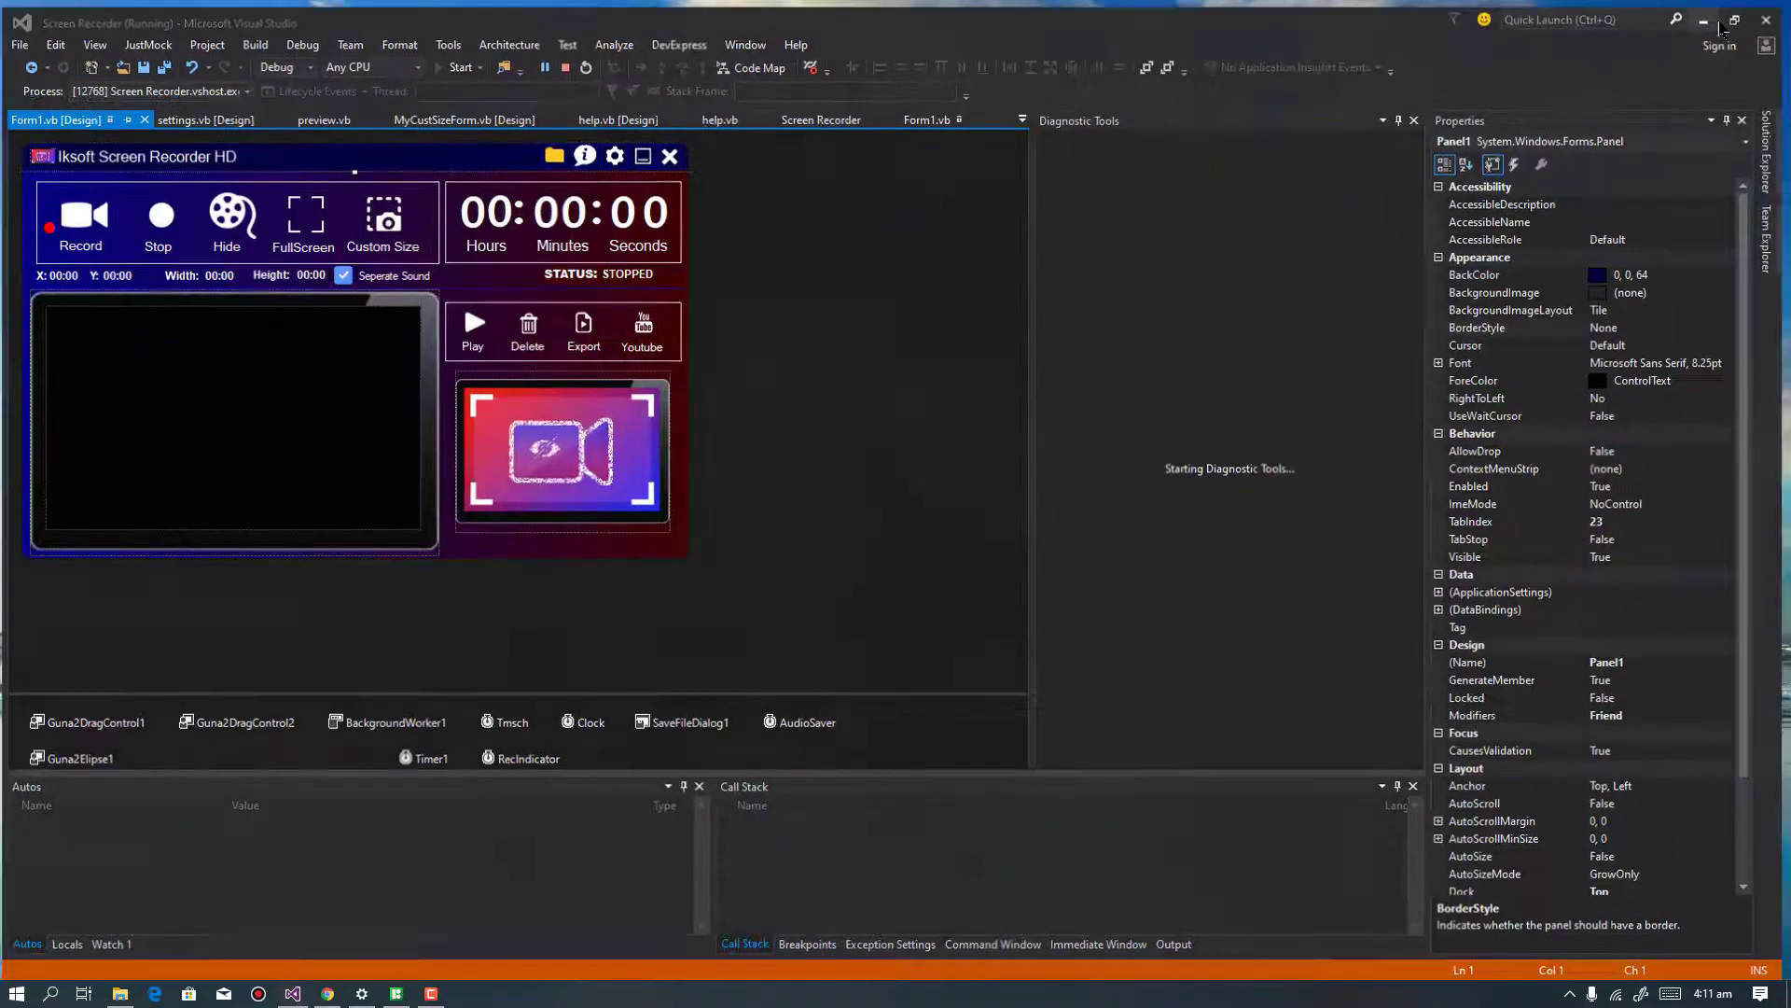
{"action": "left_click", "coordinate": [1714, 17]}
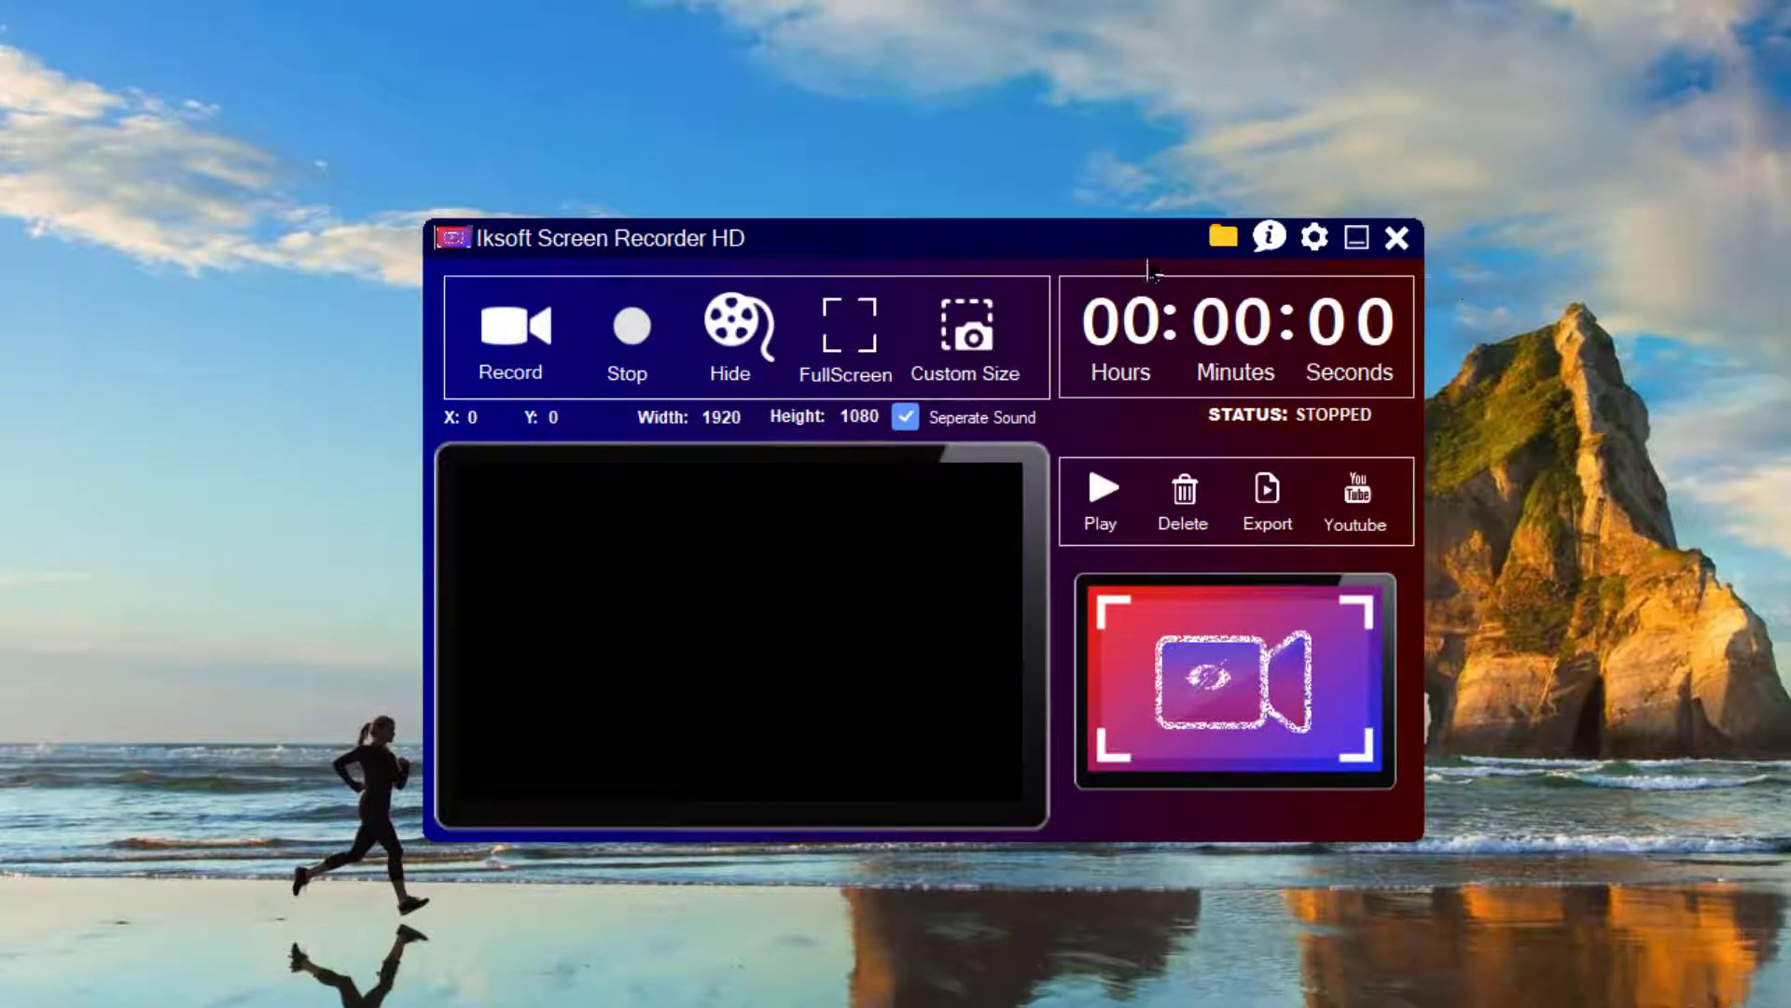
{"action": "left_click_drag", "start_coordinate": [1145, 247], "coordinate": [1129, 168]}
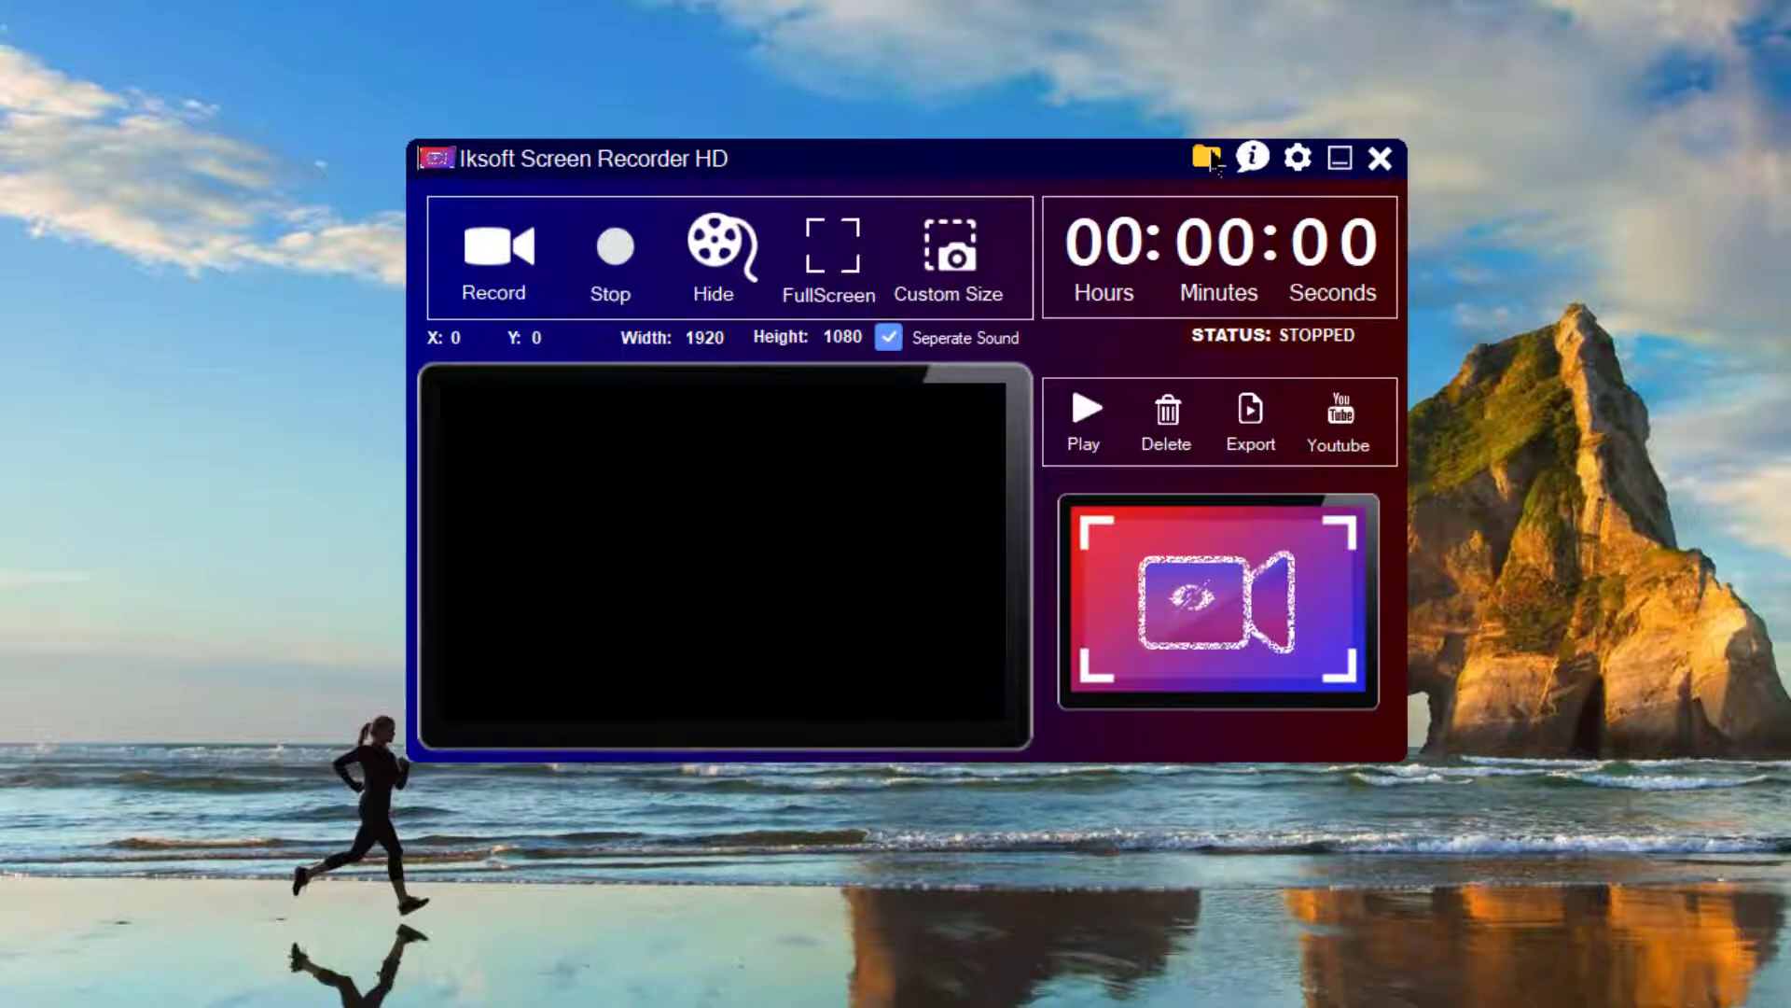
{"action": "left_click", "coordinate": [1211, 161]}
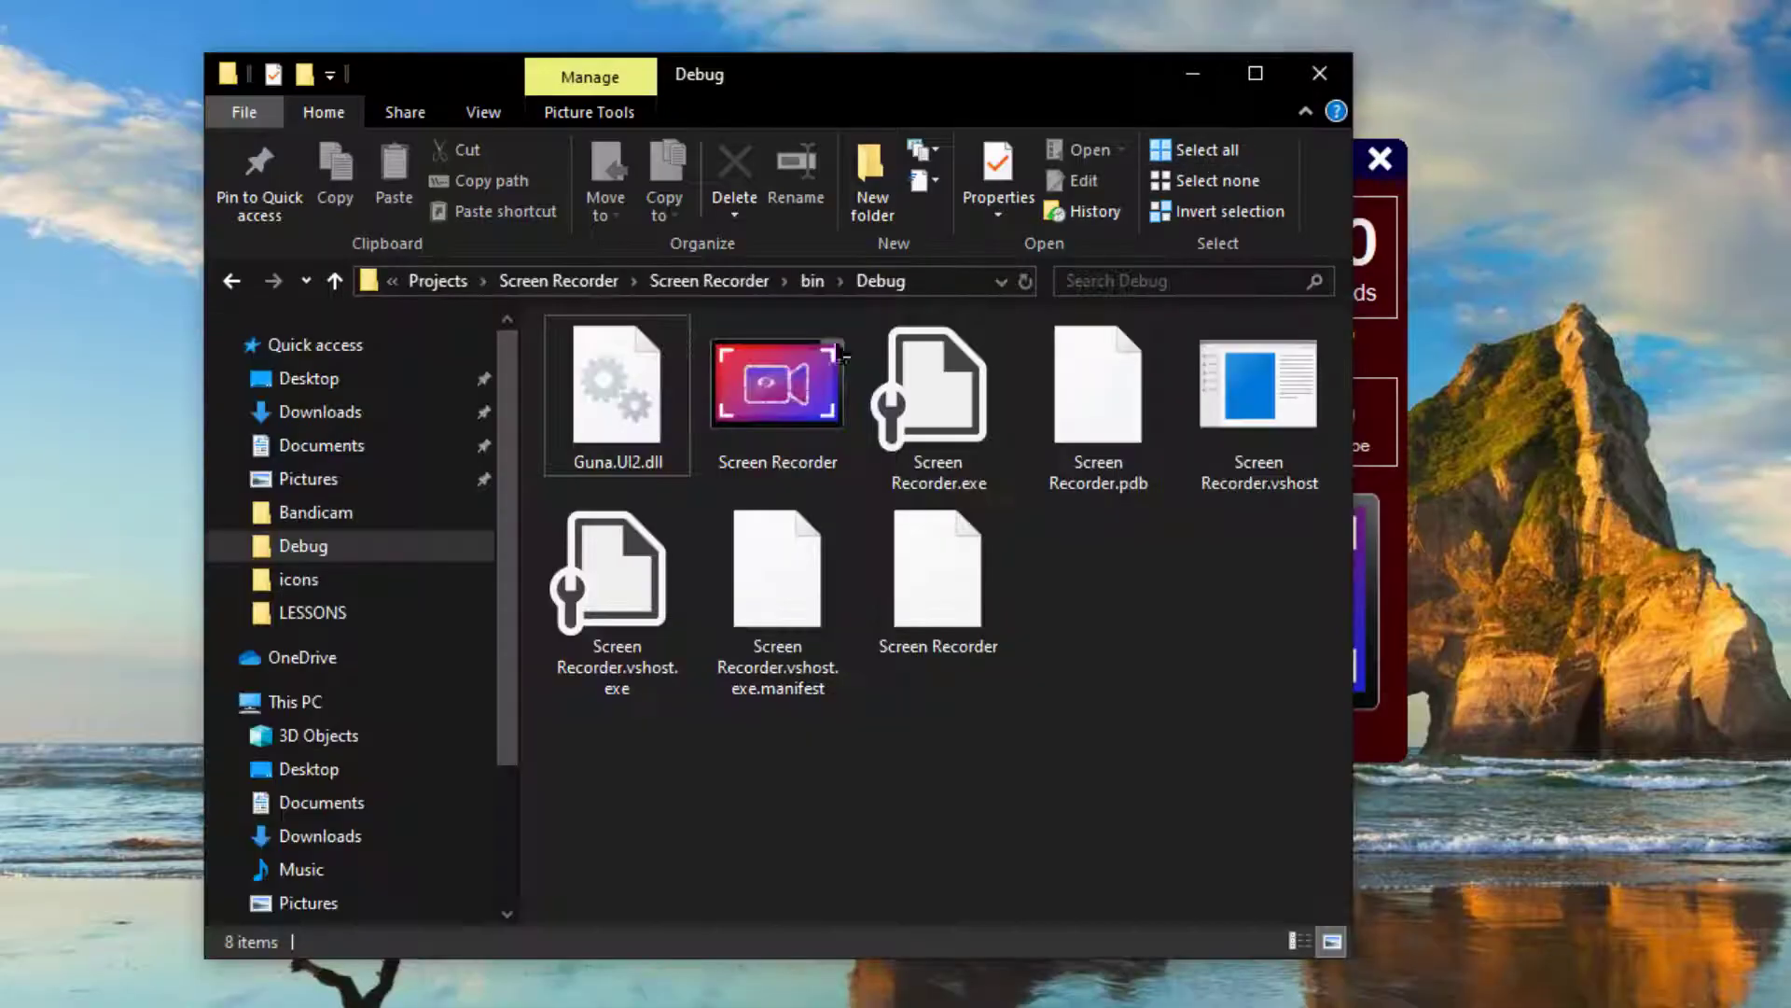
{"action": "left_click", "coordinate": [1319, 68]}
{"action": "left_click", "coordinate": [1254, 159]}
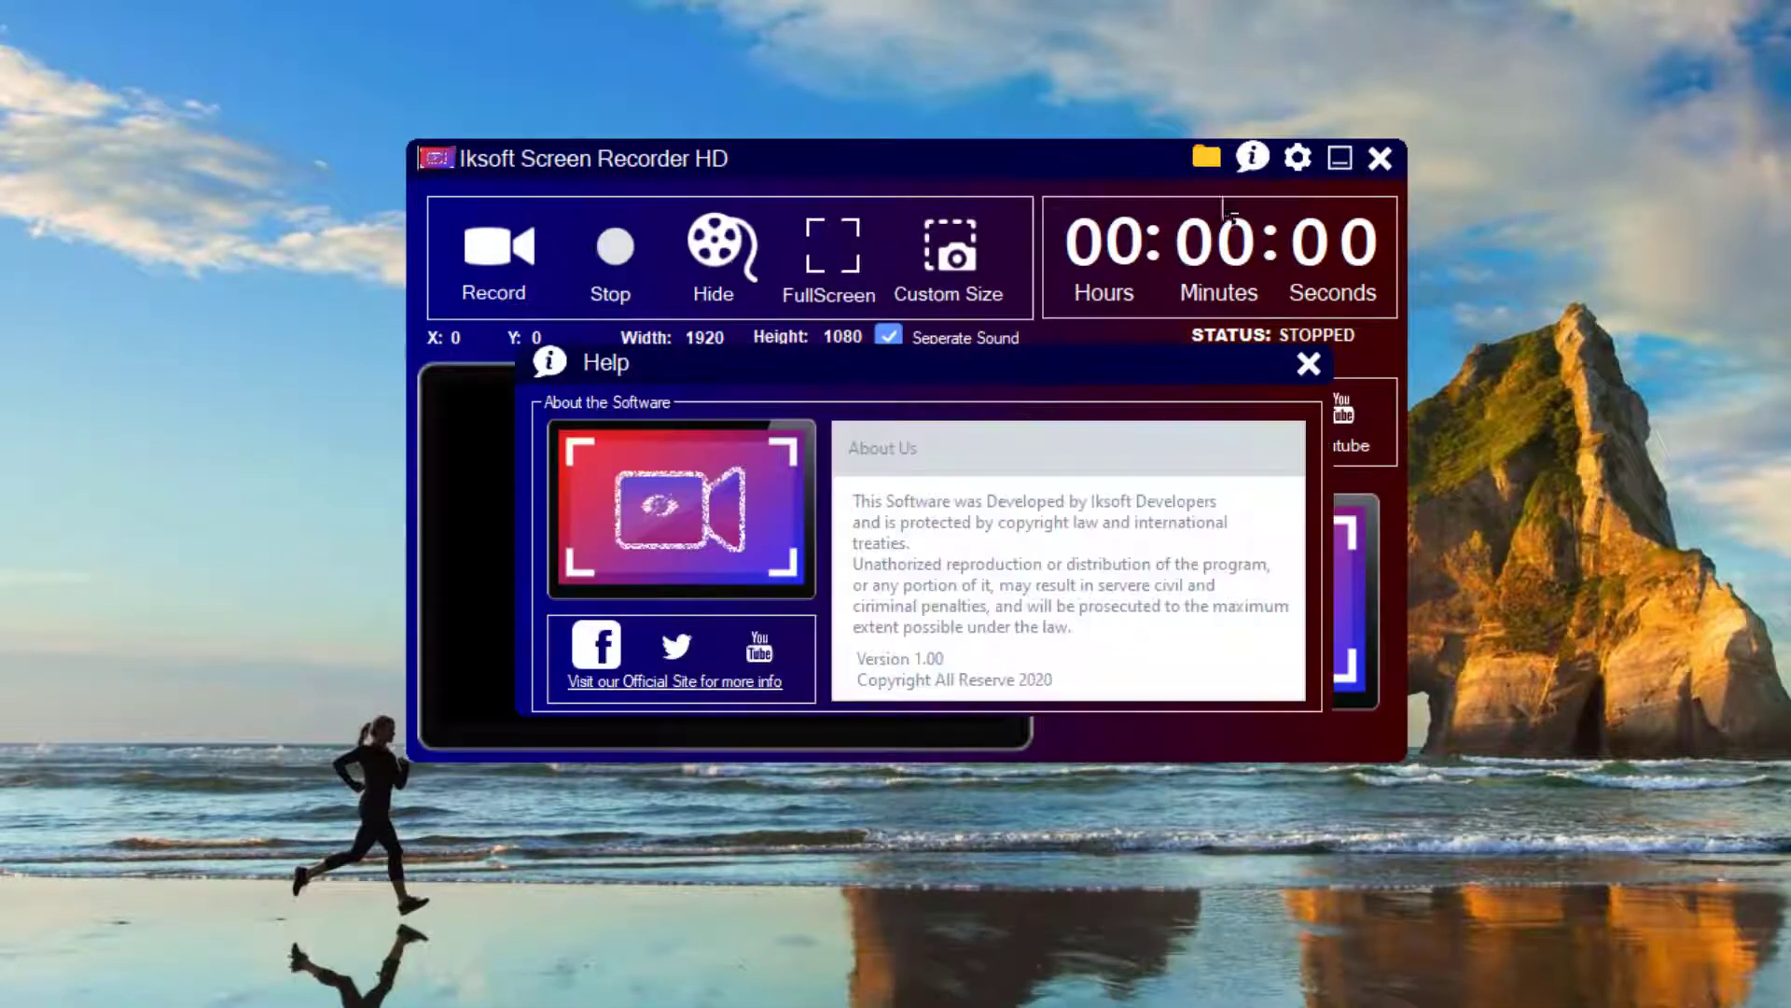
{"action": "left_click_drag", "start_coordinate": [1007, 376], "coordinate": [1012, 335]}
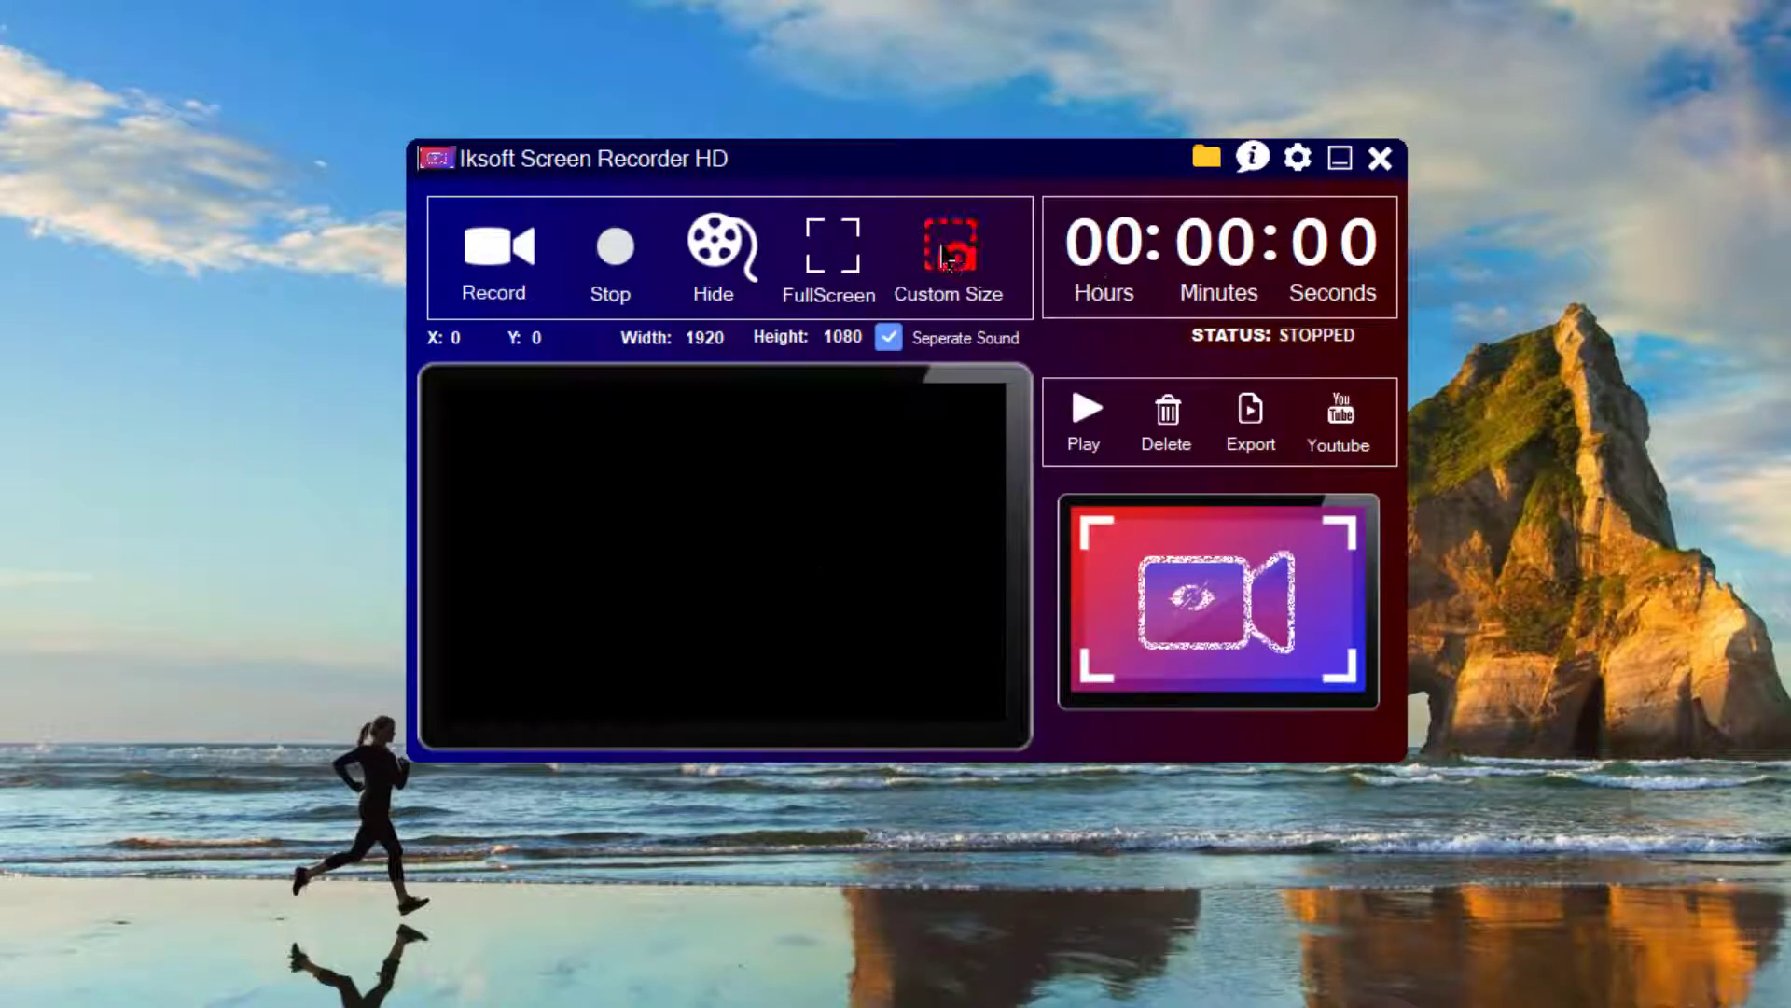
In Settings, set video quality to 1920x1080 and recording device to USB Audio Device
{"action": "left_click", "coordinate": [1297, 159]}
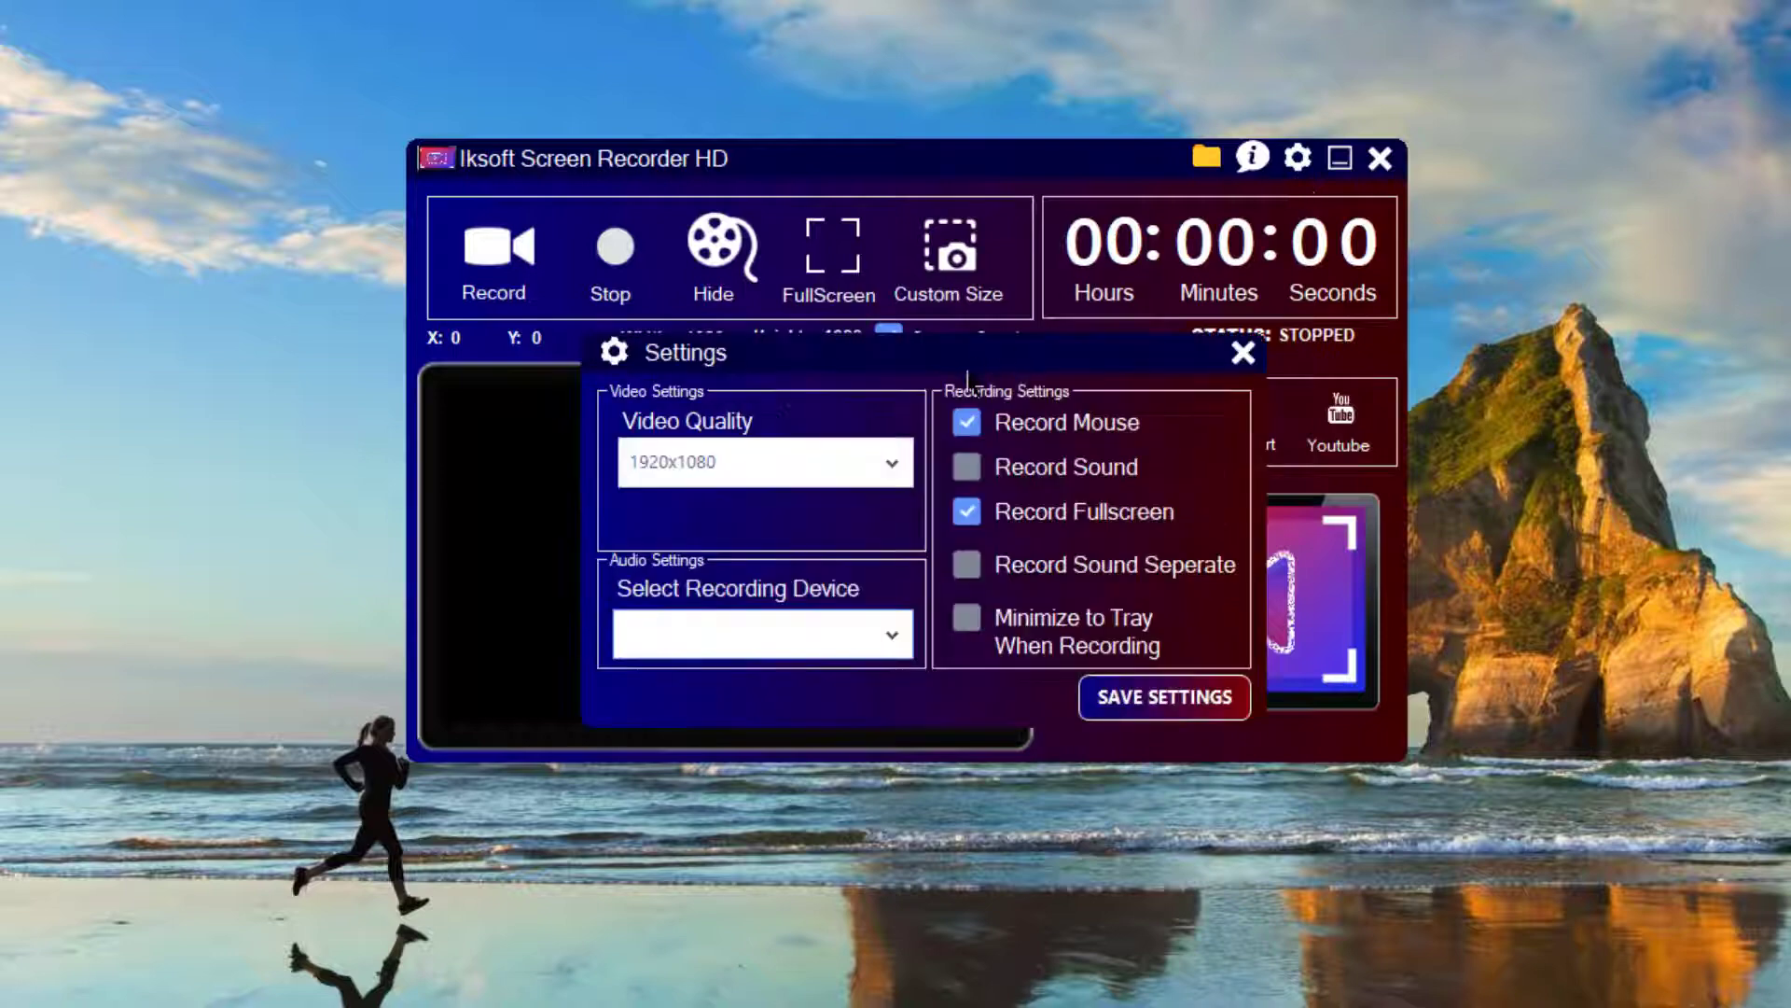
{"action": "left_click_drag", "start_coordinate": [974, 372], "coordinate": [955, 327]}
{"action": "left_click", "coordinate": [875, 414]}
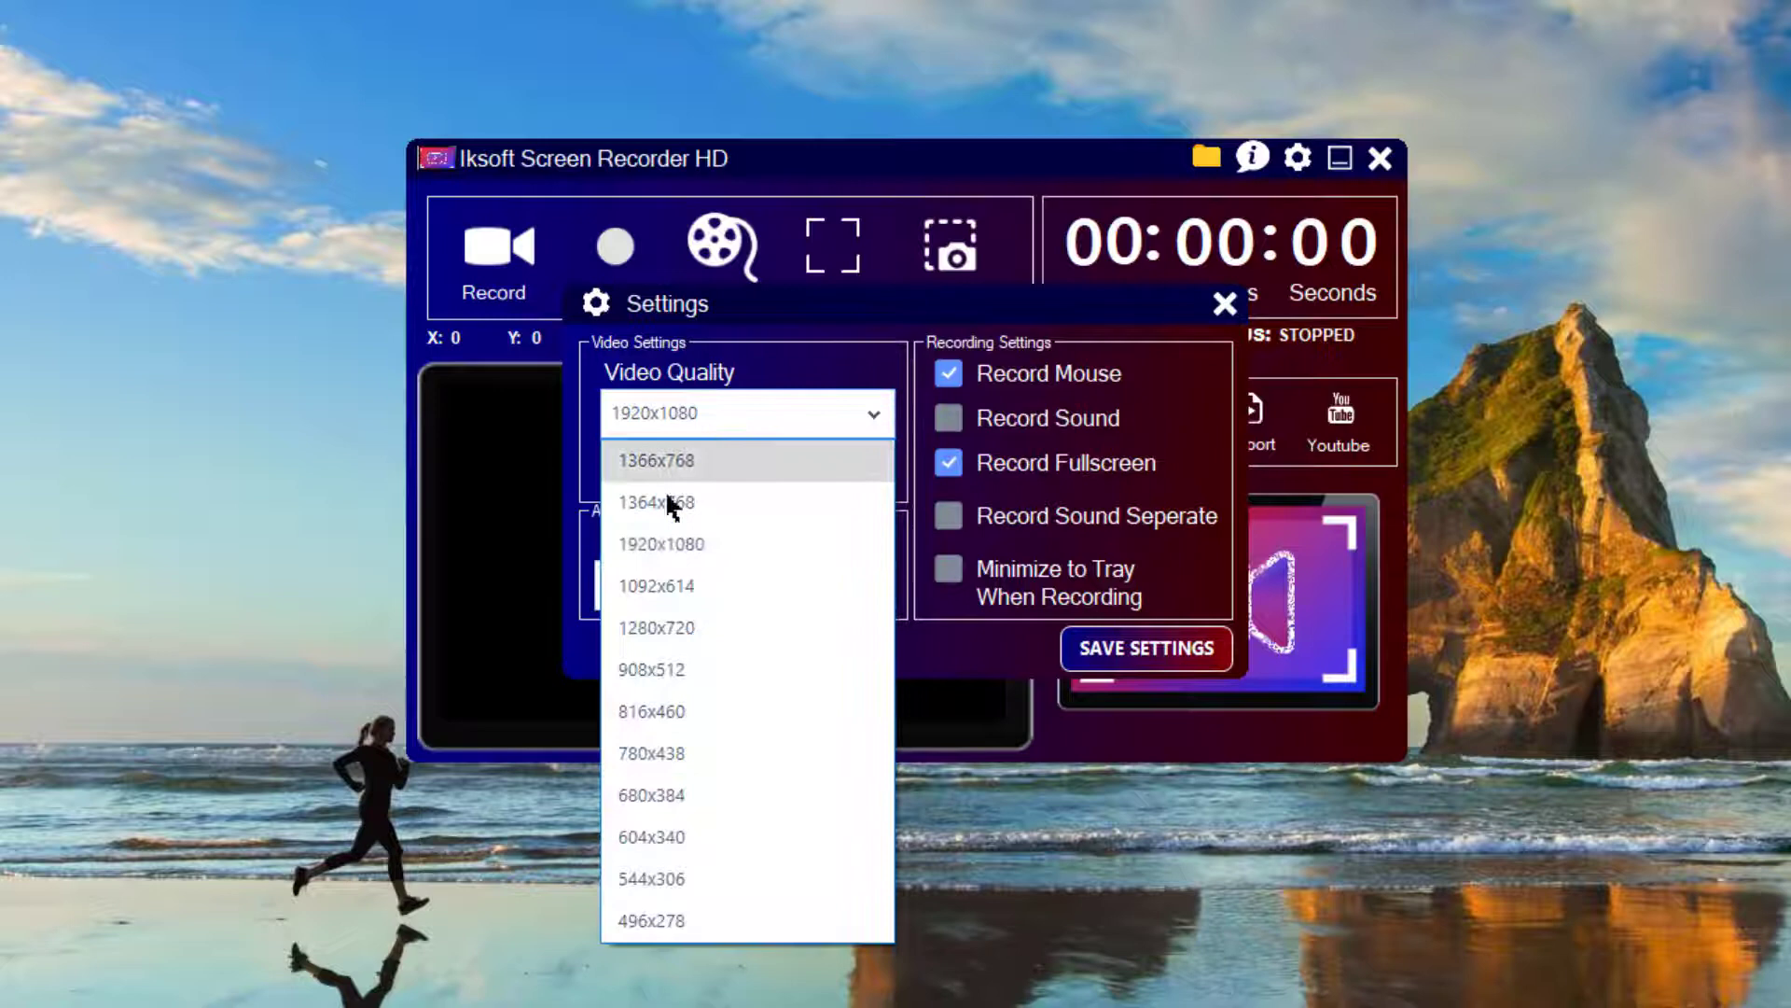
{"action": "left_click", "coordinate": [706, 457]}
{"action": "left_click", "coordinate": [871, 408]}
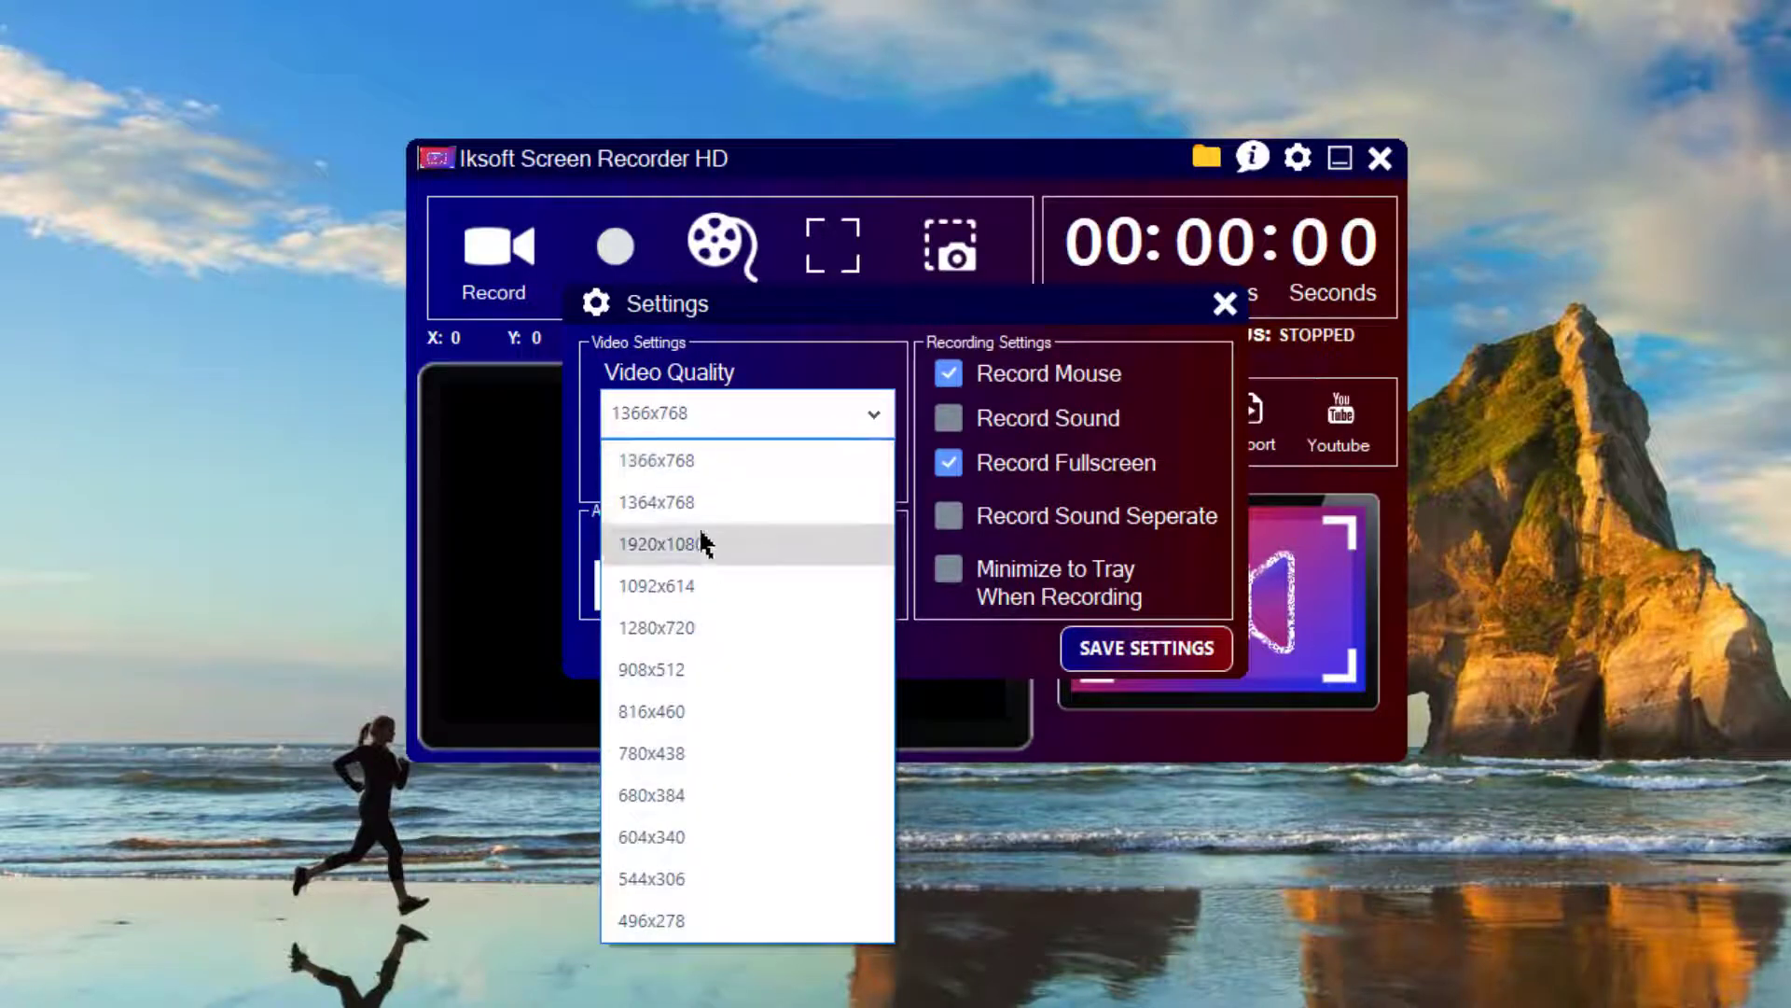
{"action": "left_click", "coordinate": [664, 543]}
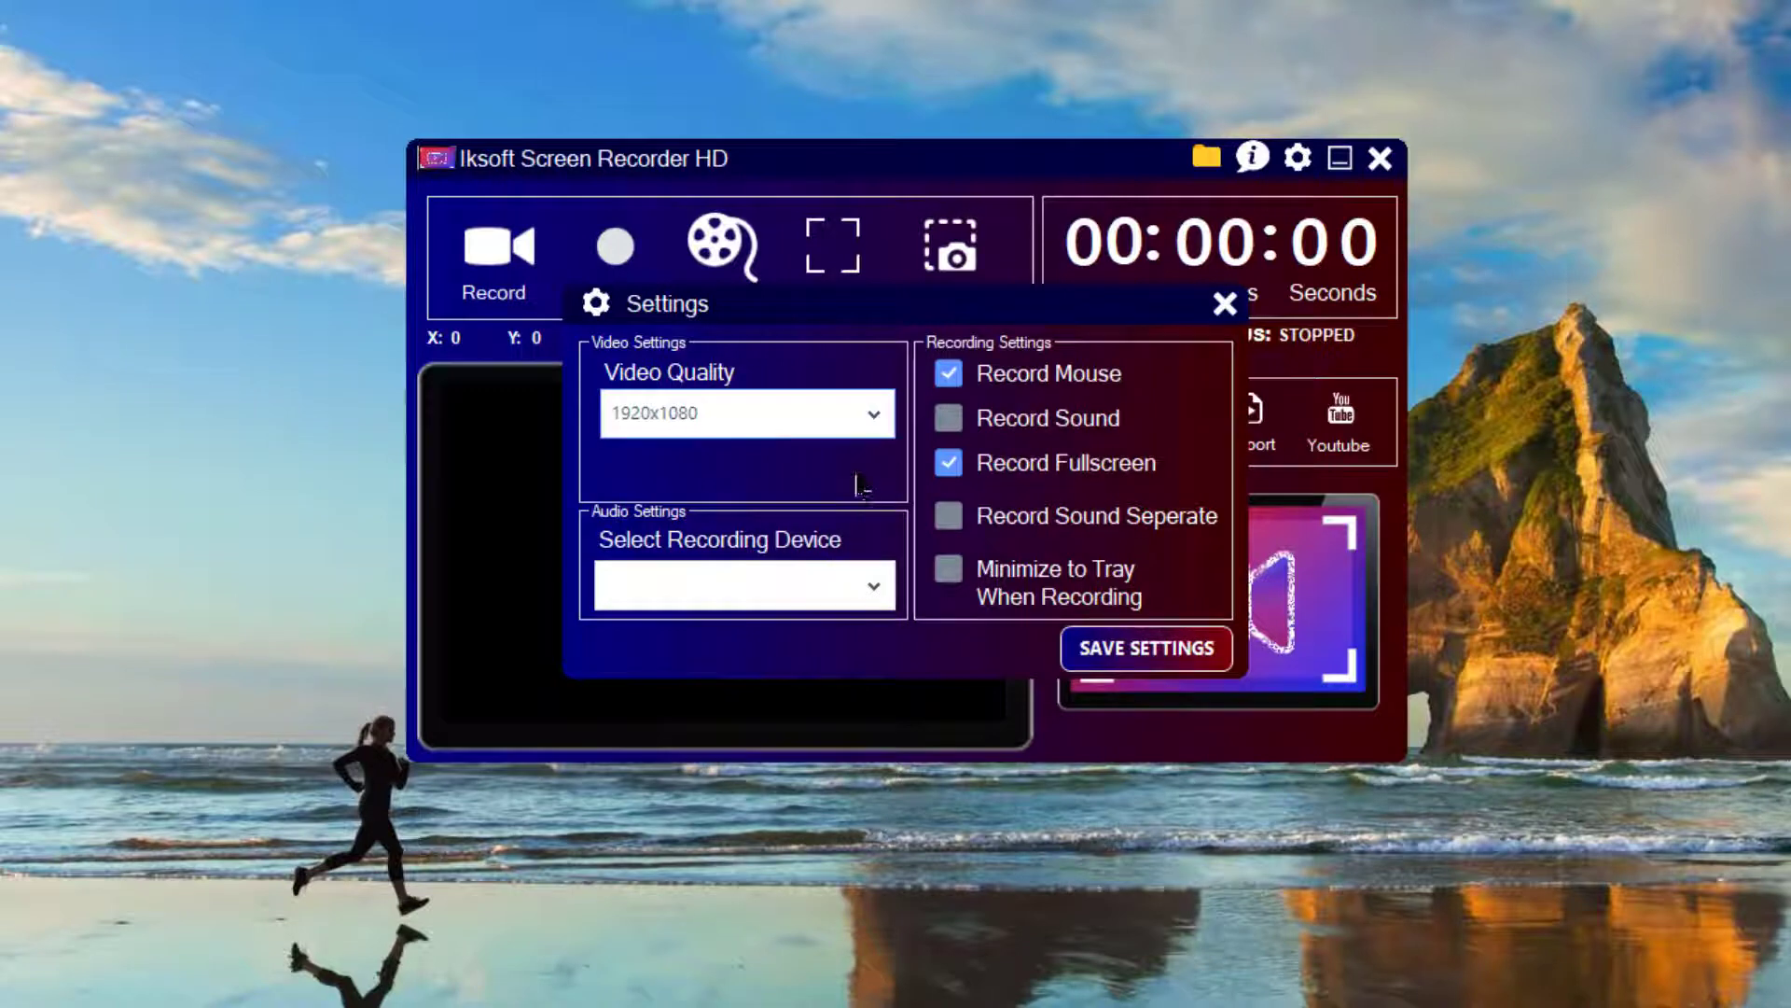
{"action": "left_click", "coordinate": [875, 588]}
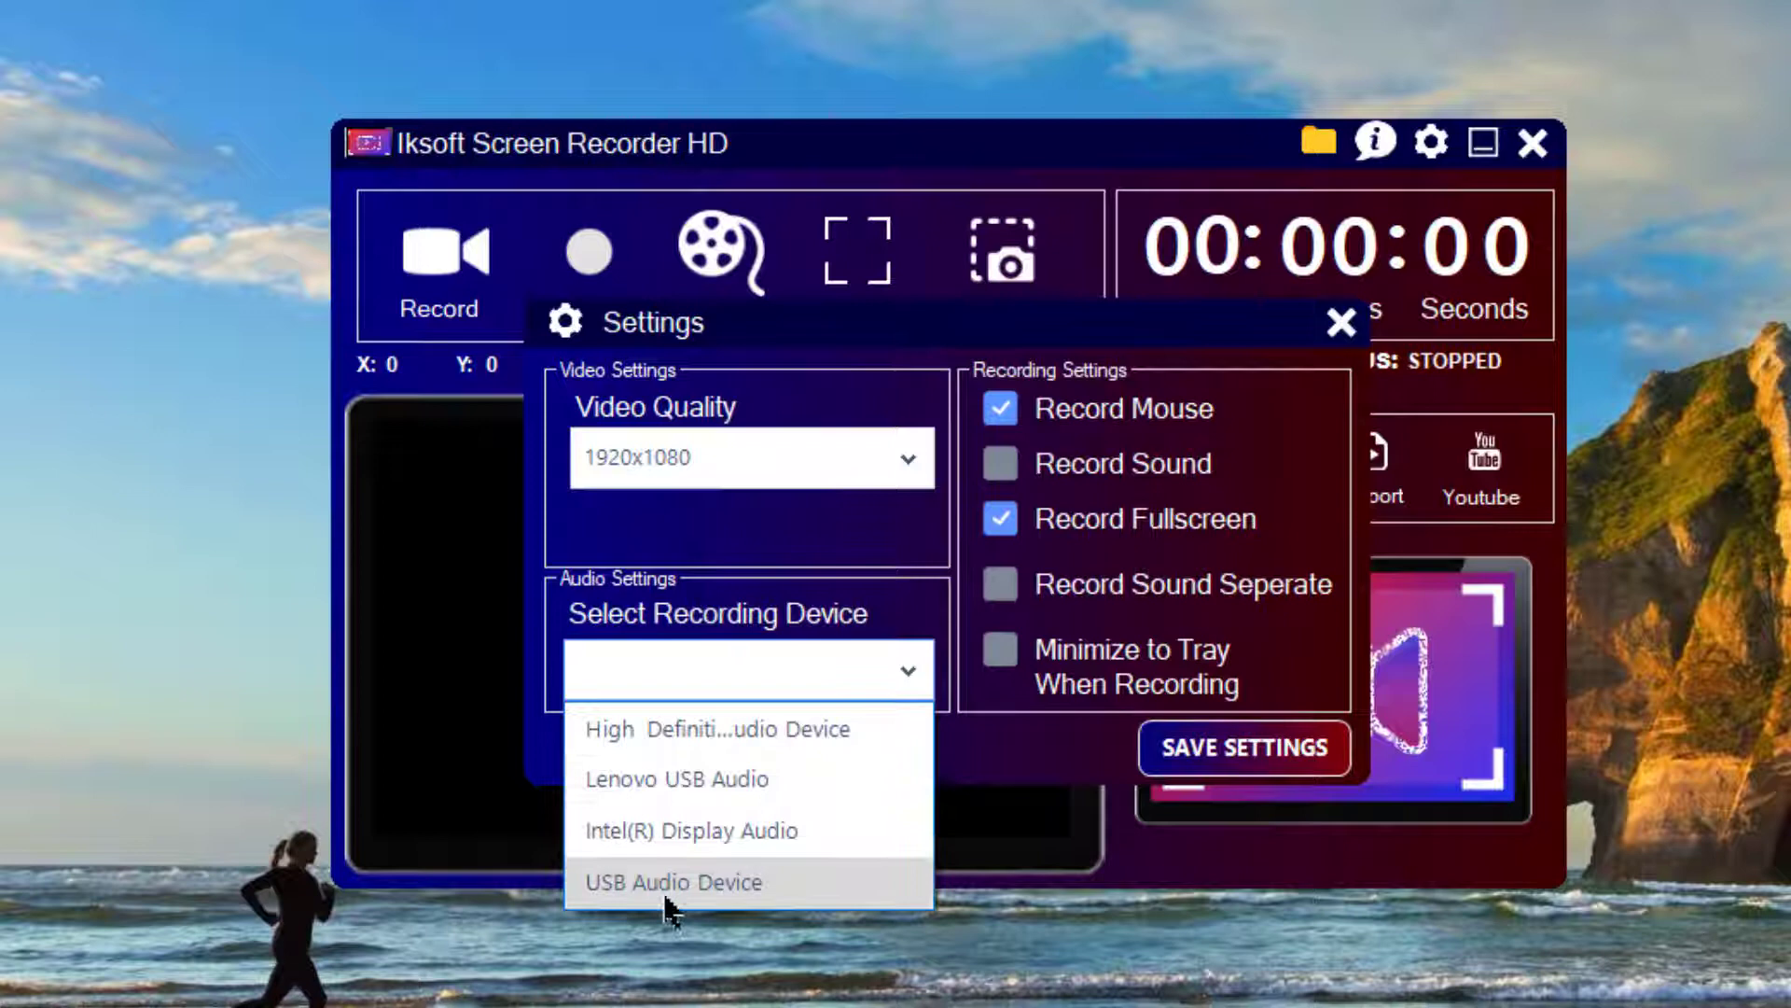
{"action": "left_click", "coordinate": [668, 884]}
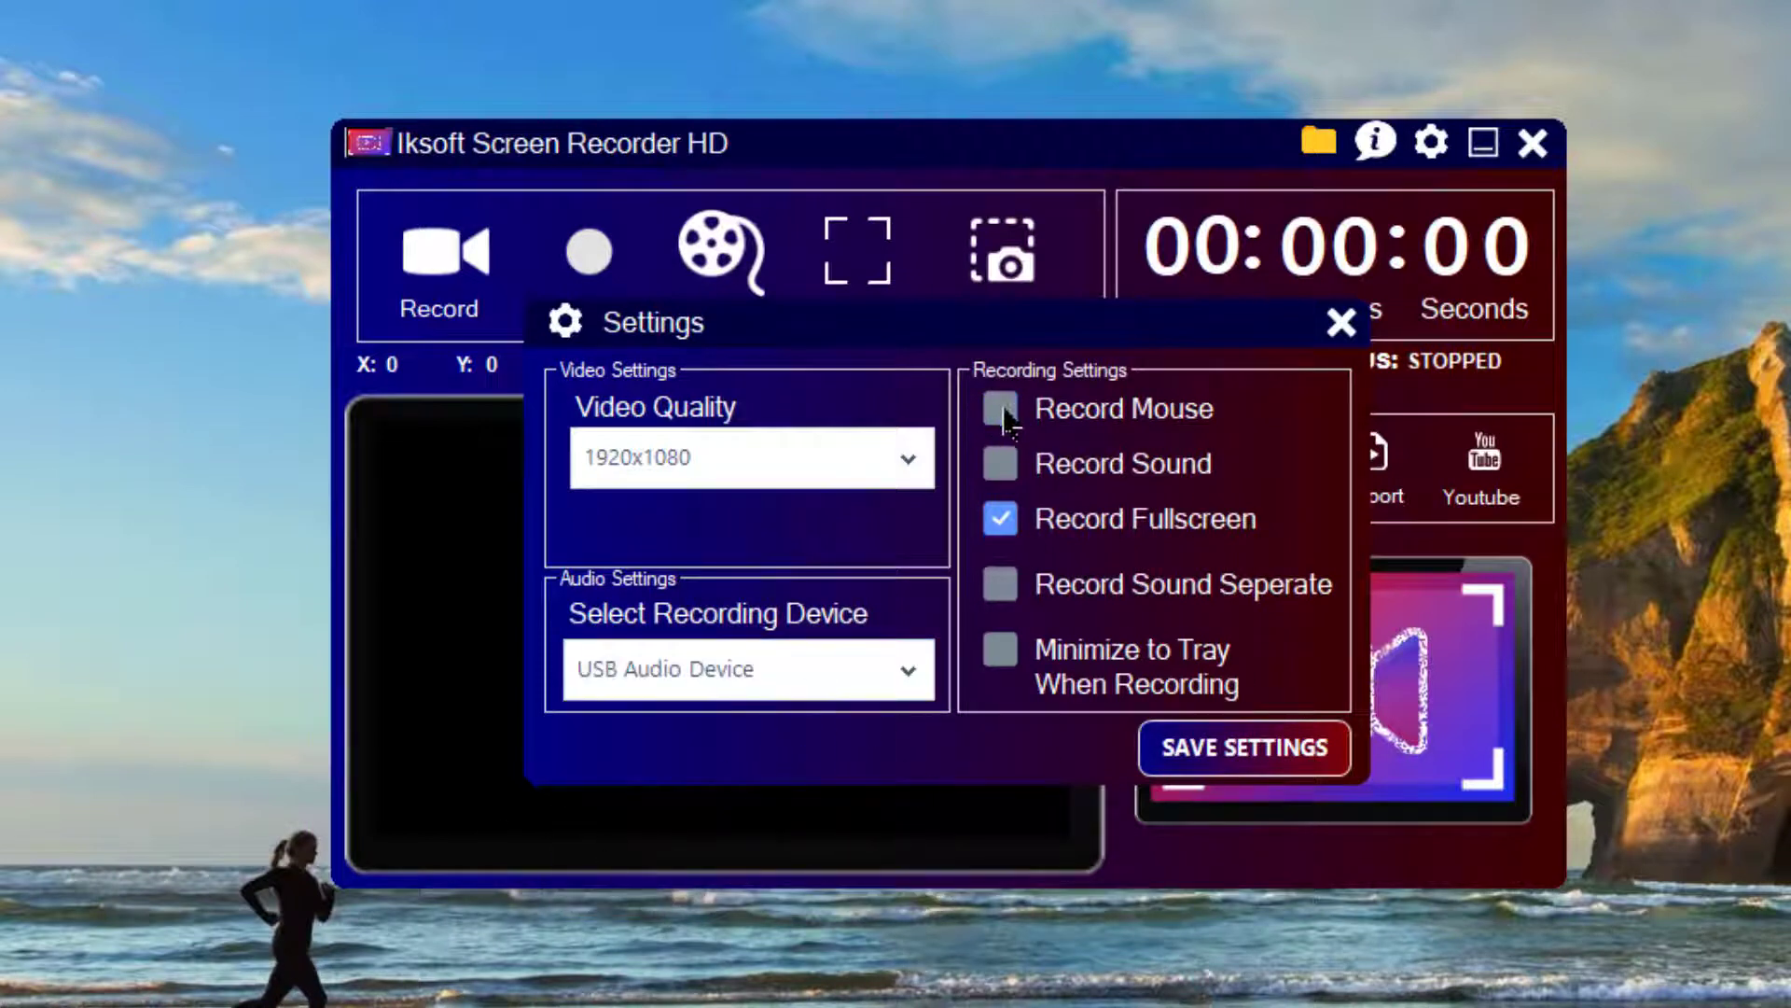
Tick Record Mouse and Record Sound Seperate, then save the settings and confirm
{"action": "left_click", "coordinate": [1002, 412]}
{"action": "left_click", "coordinate": [1002, 464]}
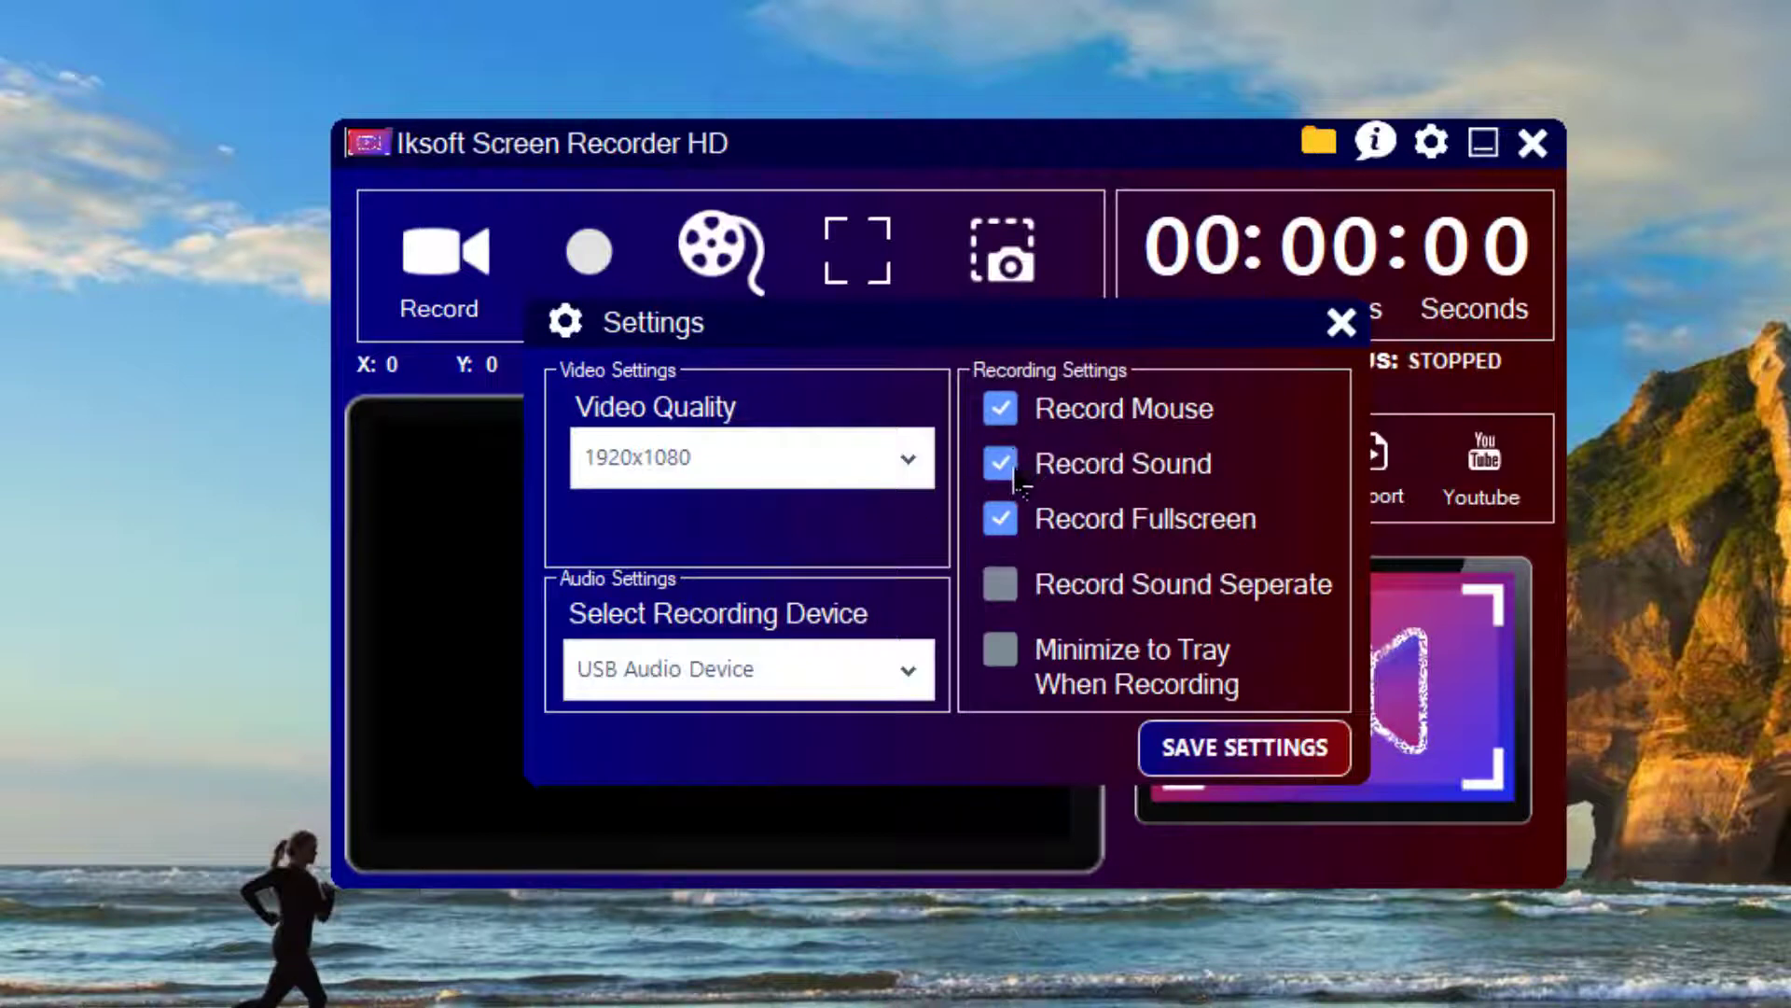
{"action": "left_click", "coordinate": [1002, 467]}
{"action": "left_click", "coordinate": [1000, 587]}
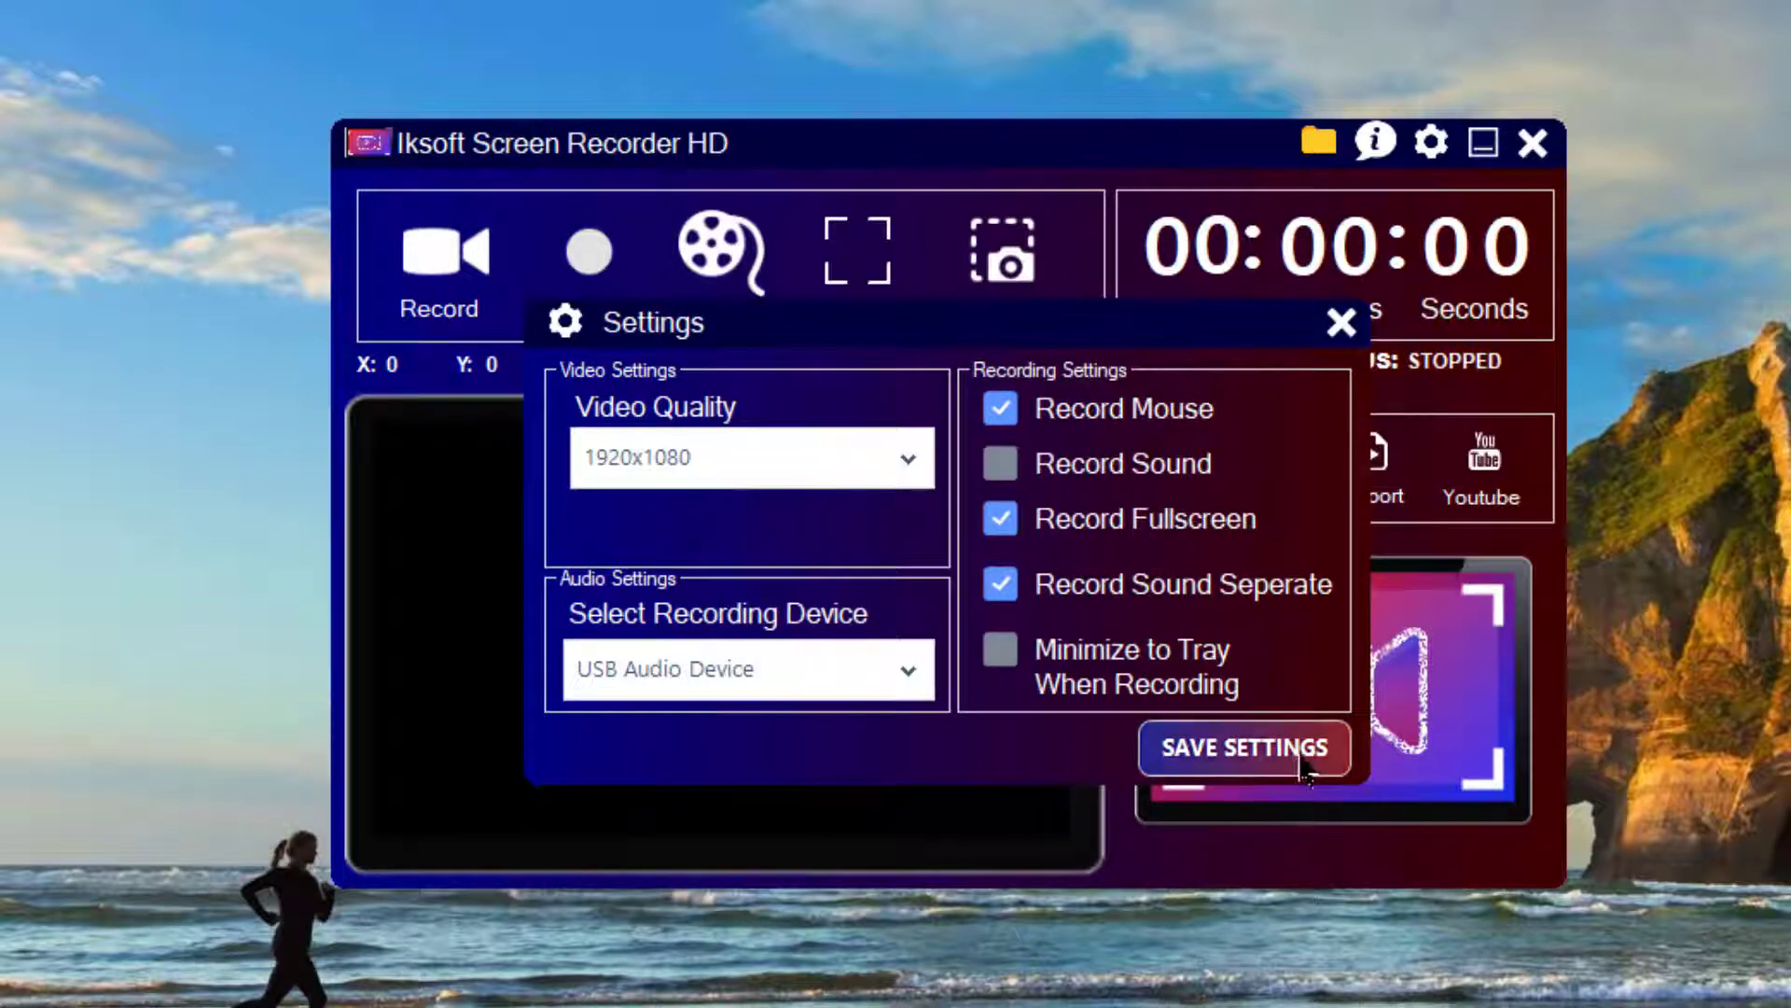
{"action": "left_click", "coordinate": [1305, 767]}
{"action": "left_click", "coordinate": [1099, 746]}
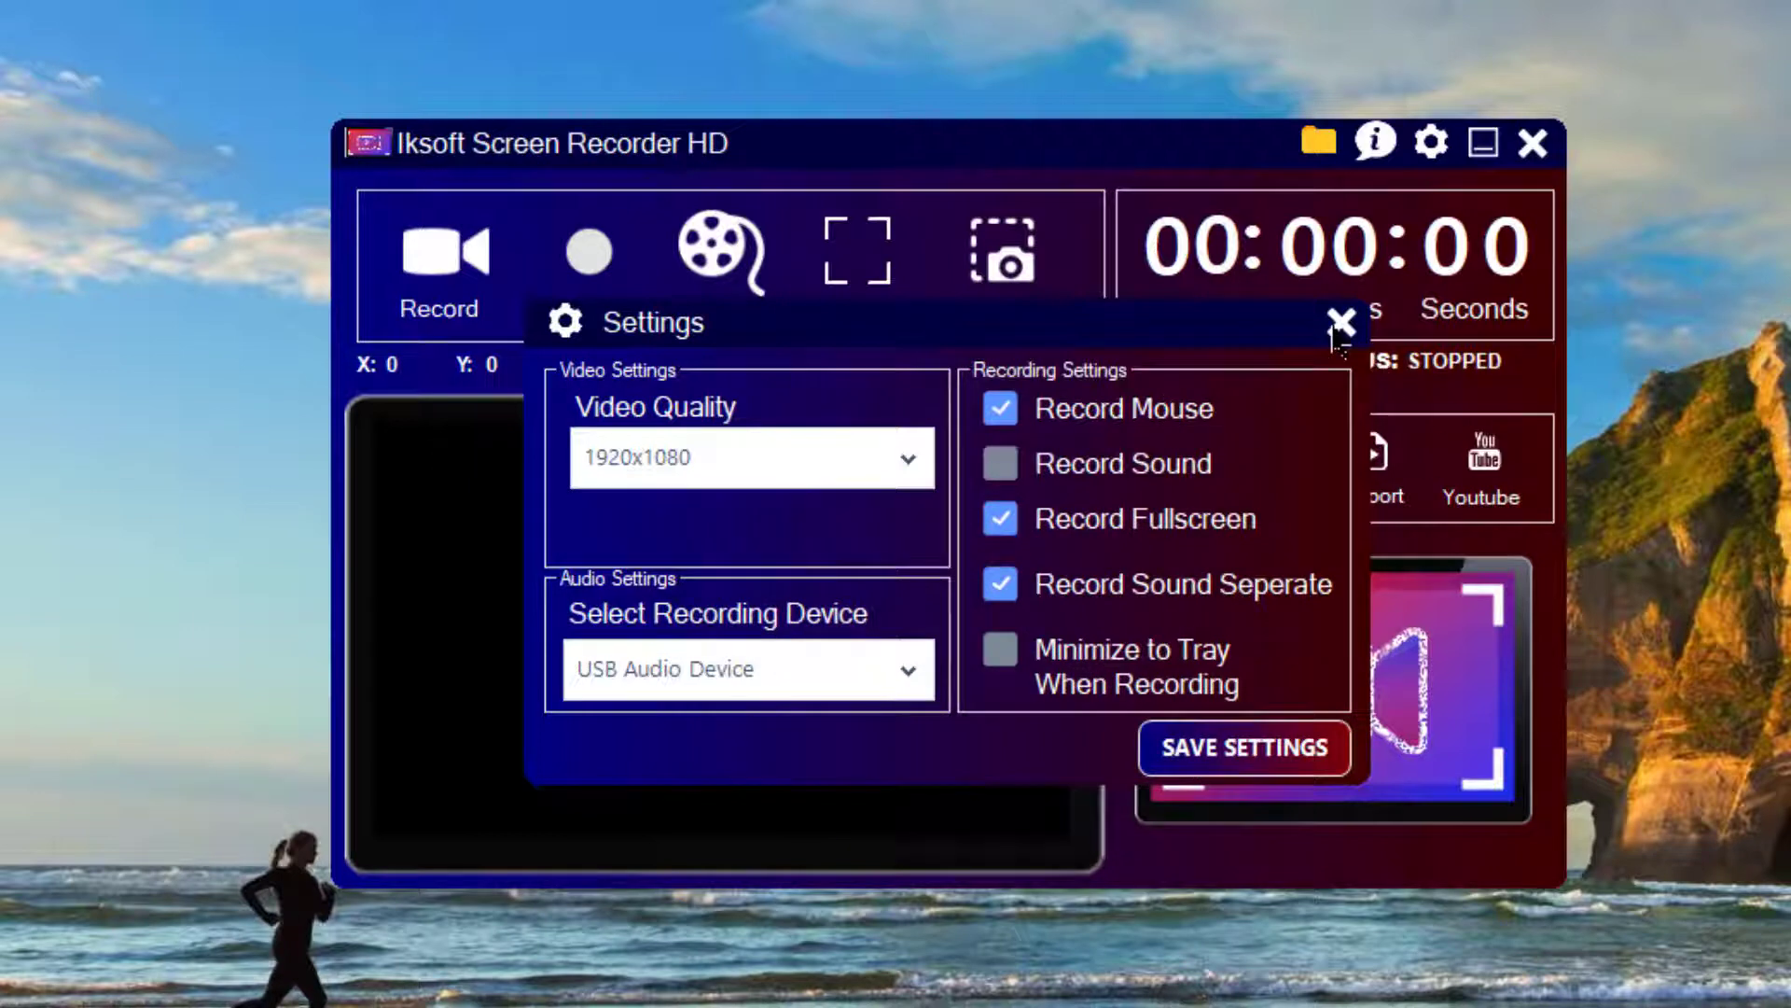
Close the Settings dialog and collapse, then restore, the recorder's lower panel
{"action": "left_click", "coordinate": [1340, 324]}
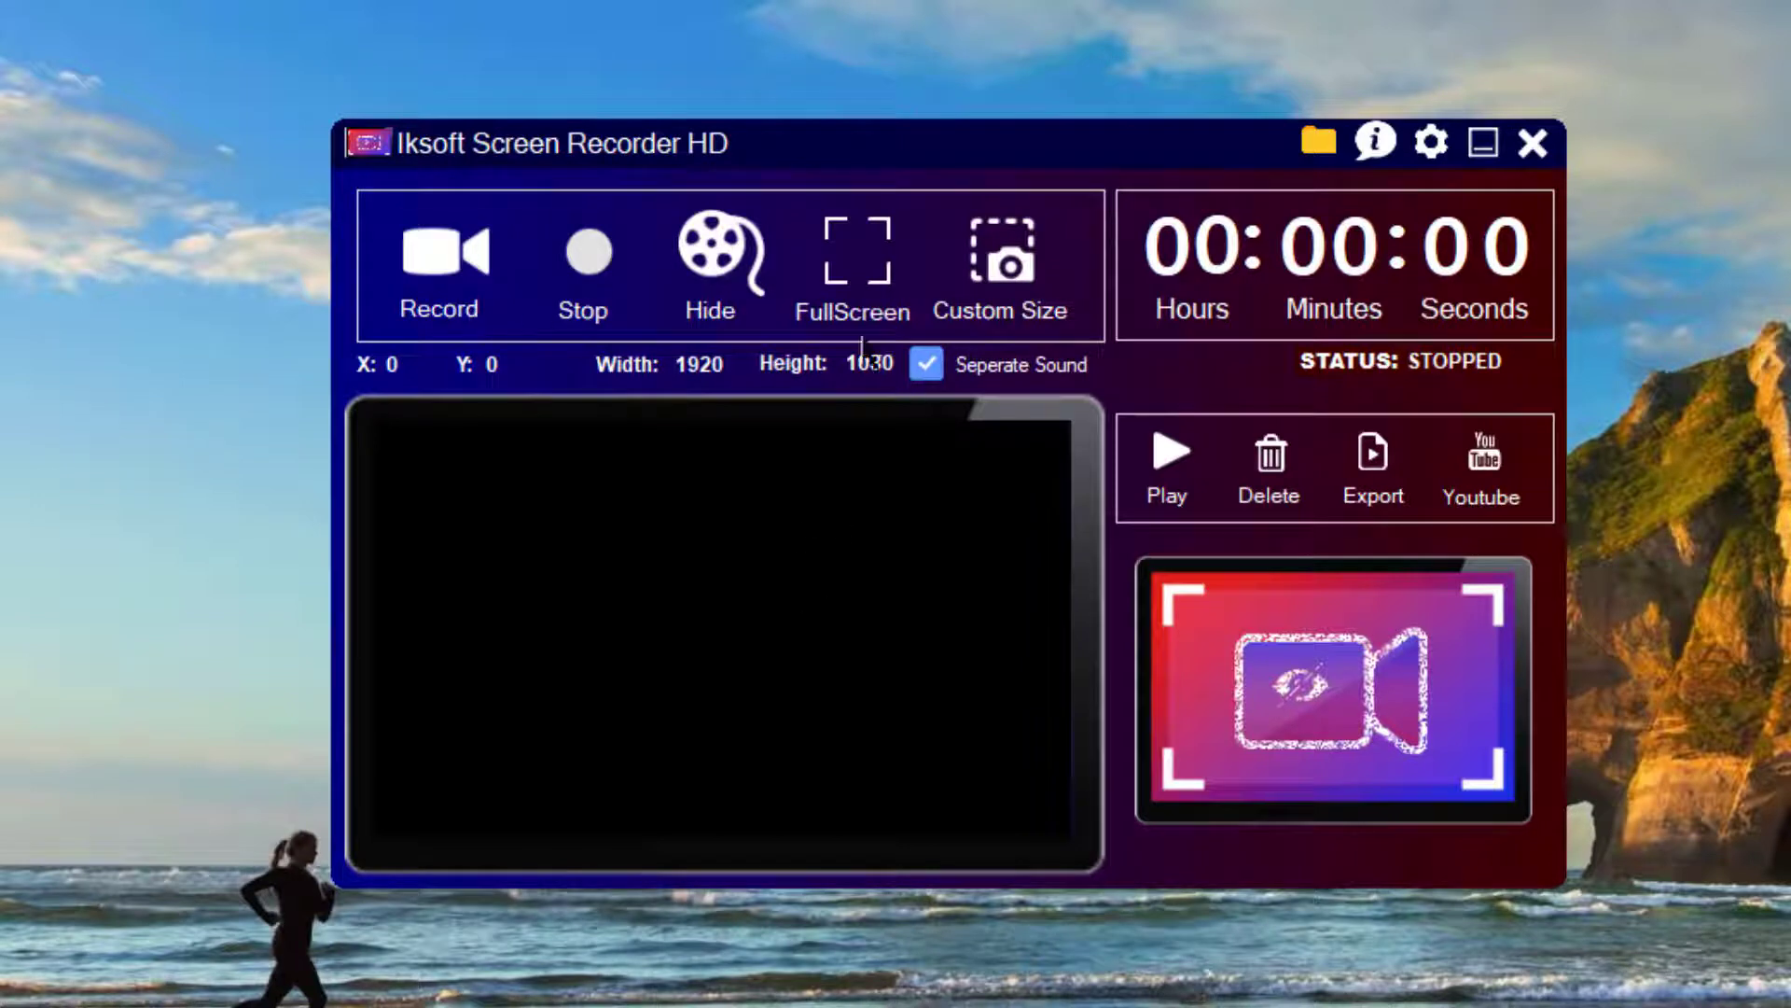
{"action": "left_click", "coordinate": [709, 289]}
{"action": "left_click", "coordinate": [709, 293]}
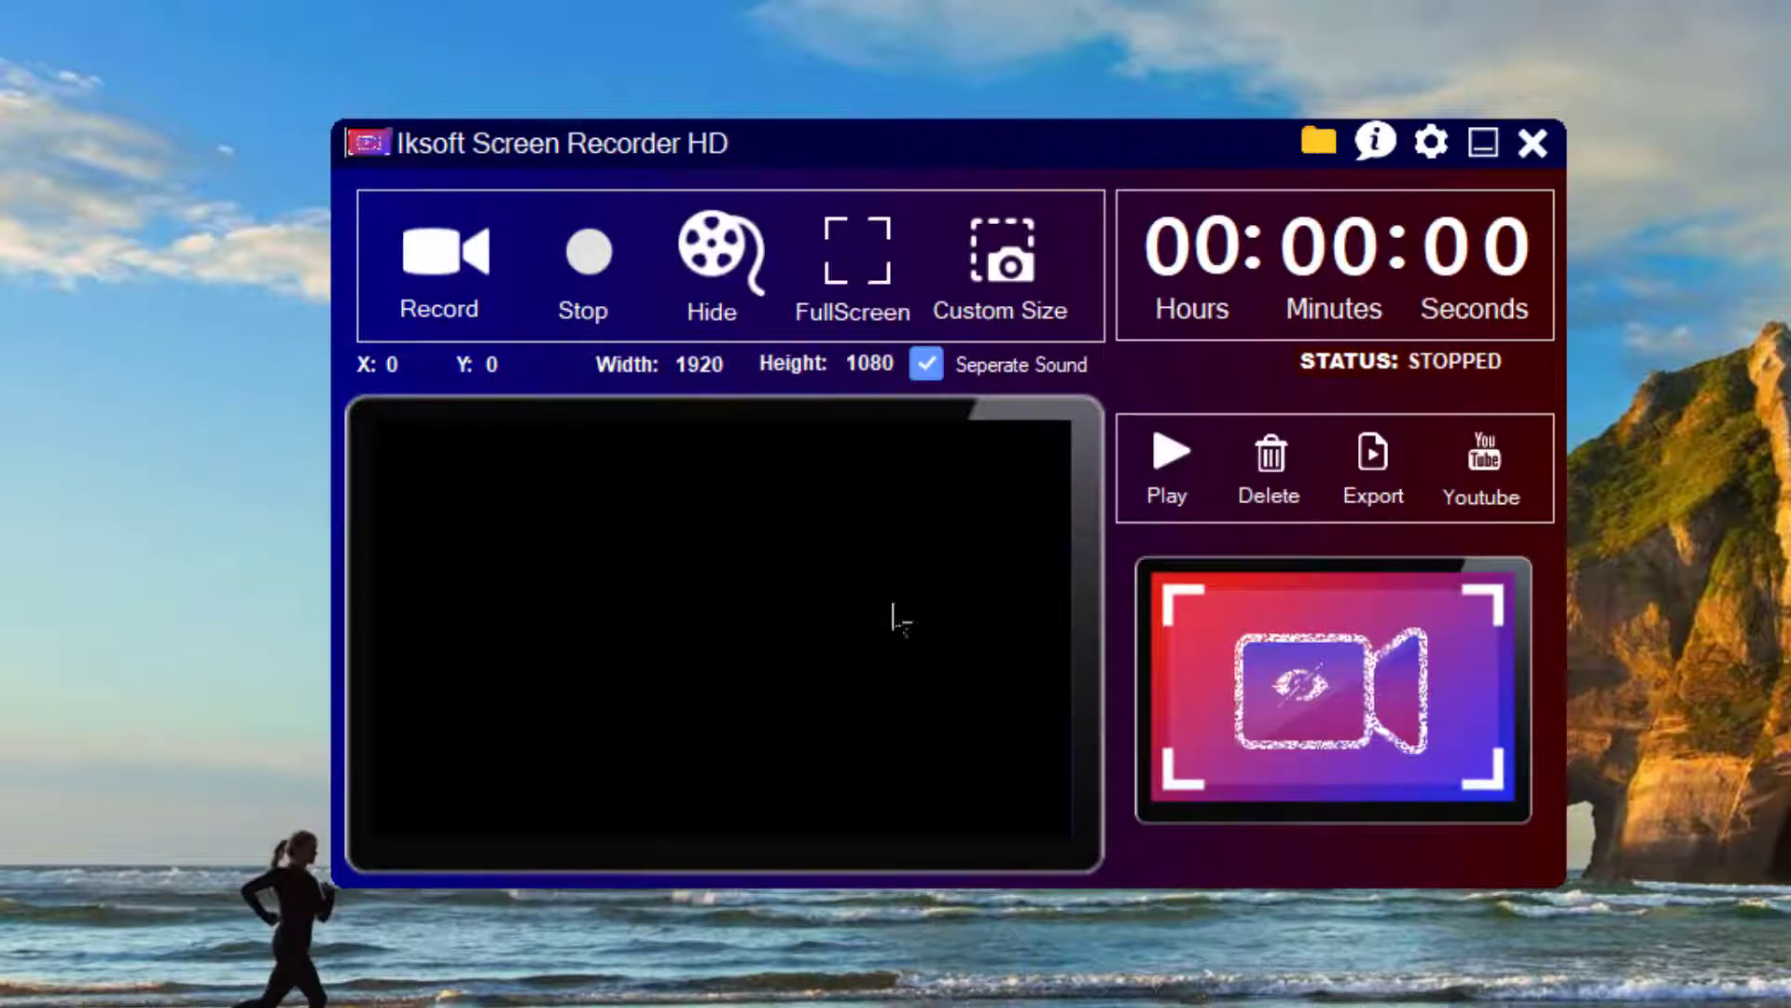
Open the Recording Preview Window, reposition it, then close it
{"action": "left_click", "coordinate": [1173, 463]}
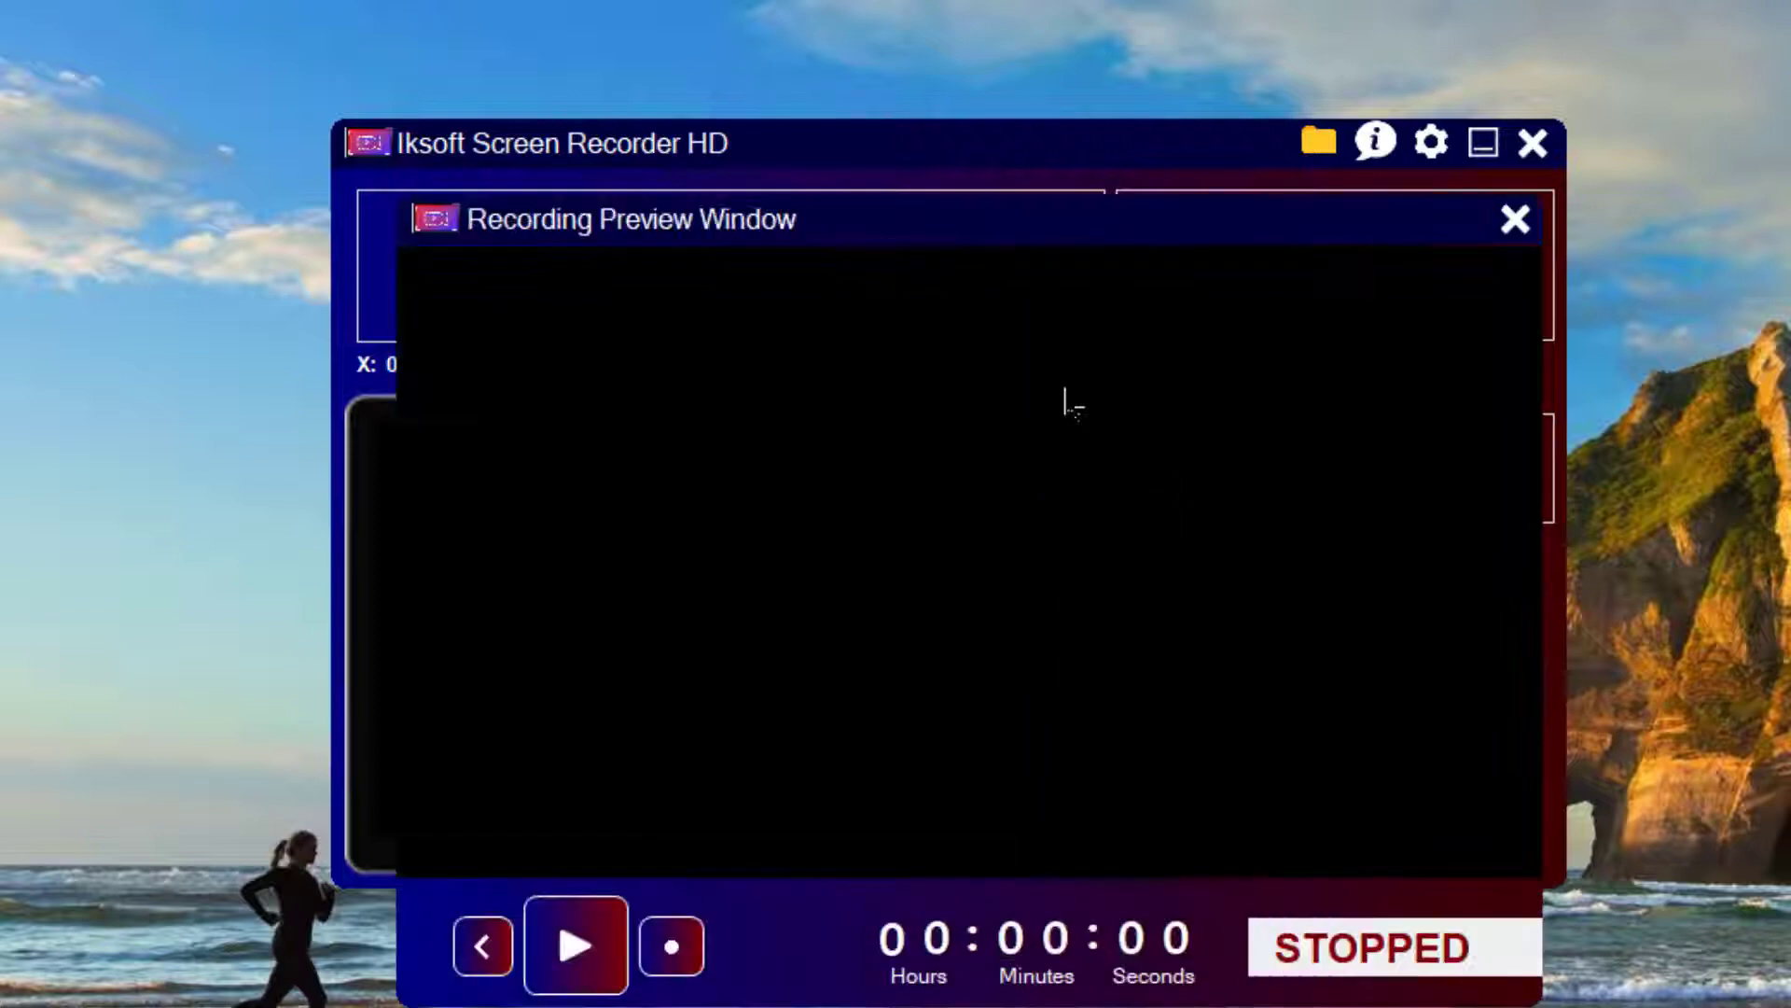
{"action": "left_click_drag", "start_coordinate": [1104, 221], "coordinate": [980, 153]}
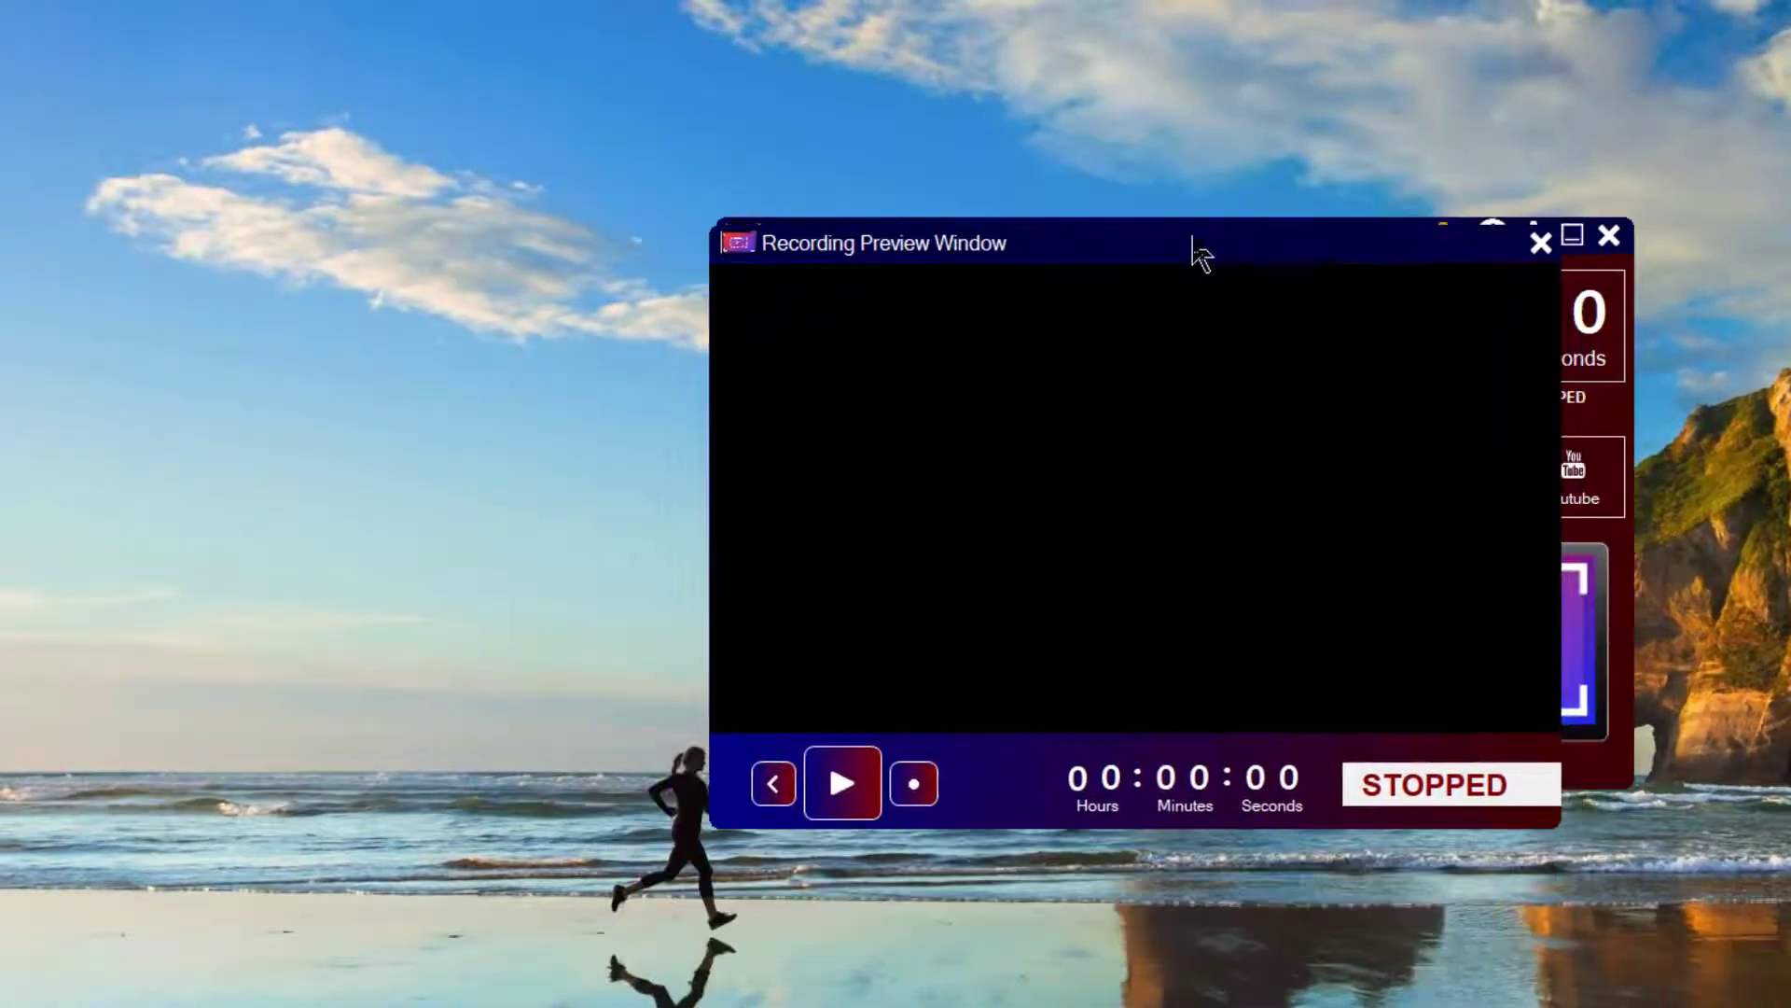
{"action": "left_click_drag", "start_coordinate": [1154, 266], "coordinate": [1182, 246]}
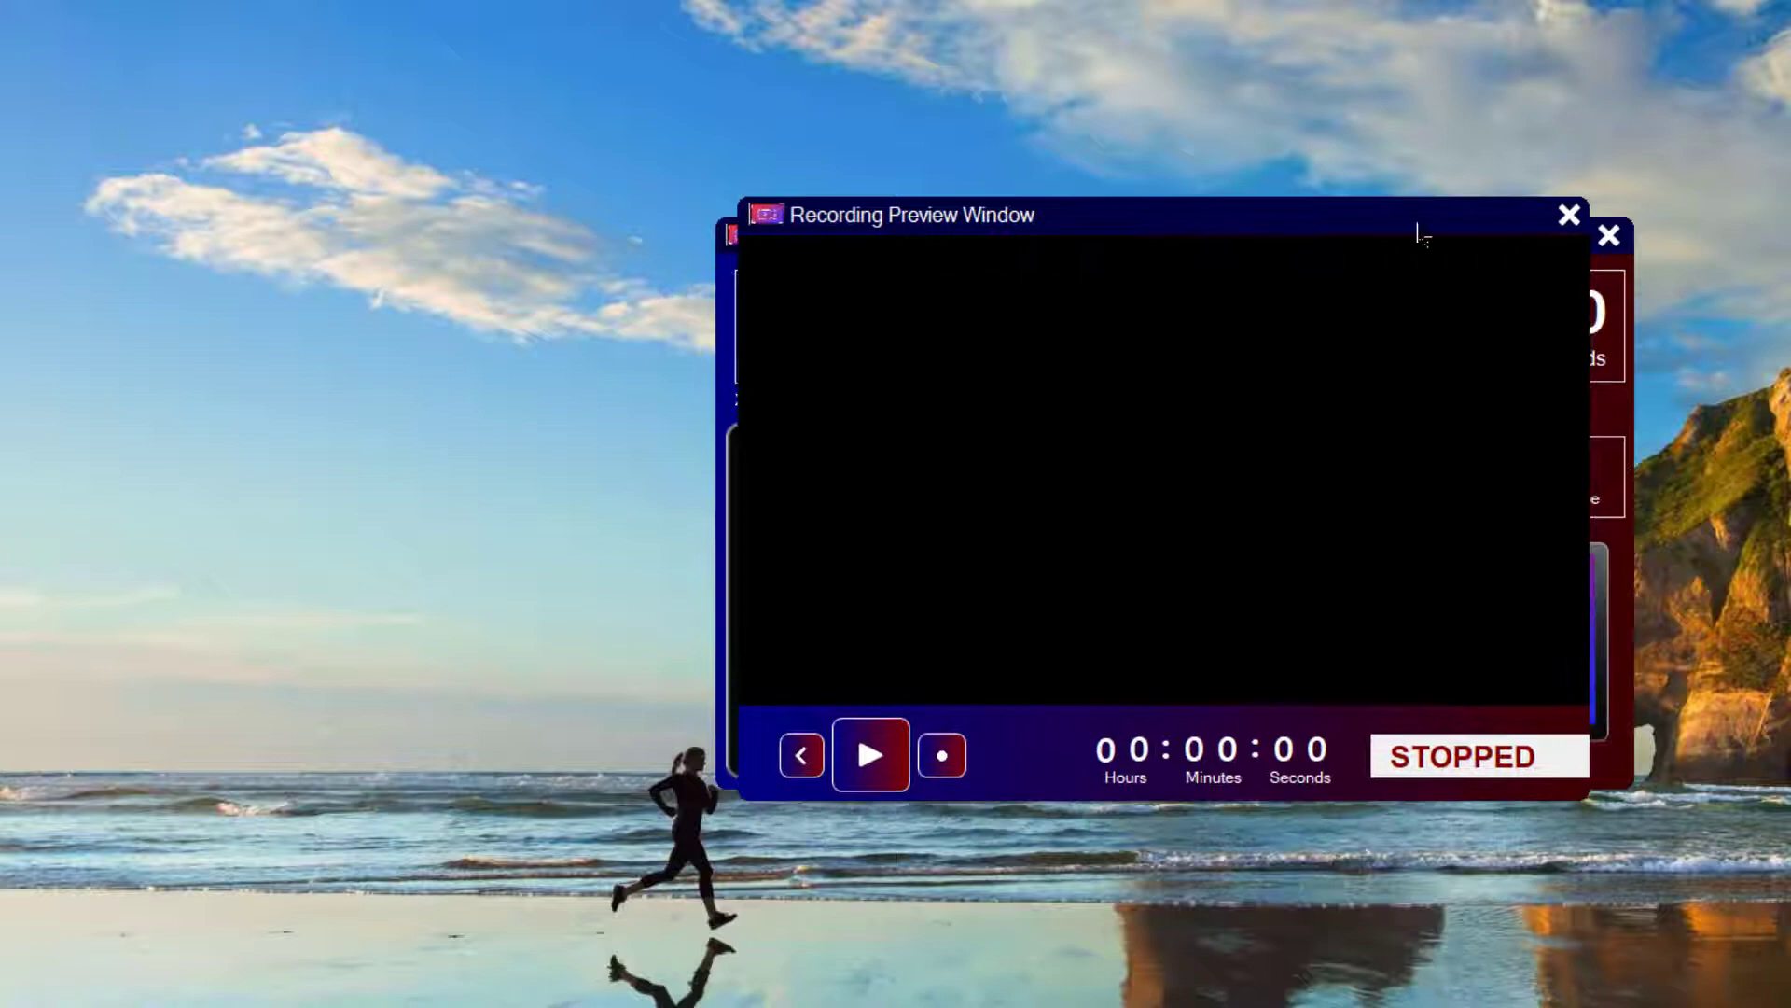
{"action": "left_click", "coordinate": [1570, 215]}
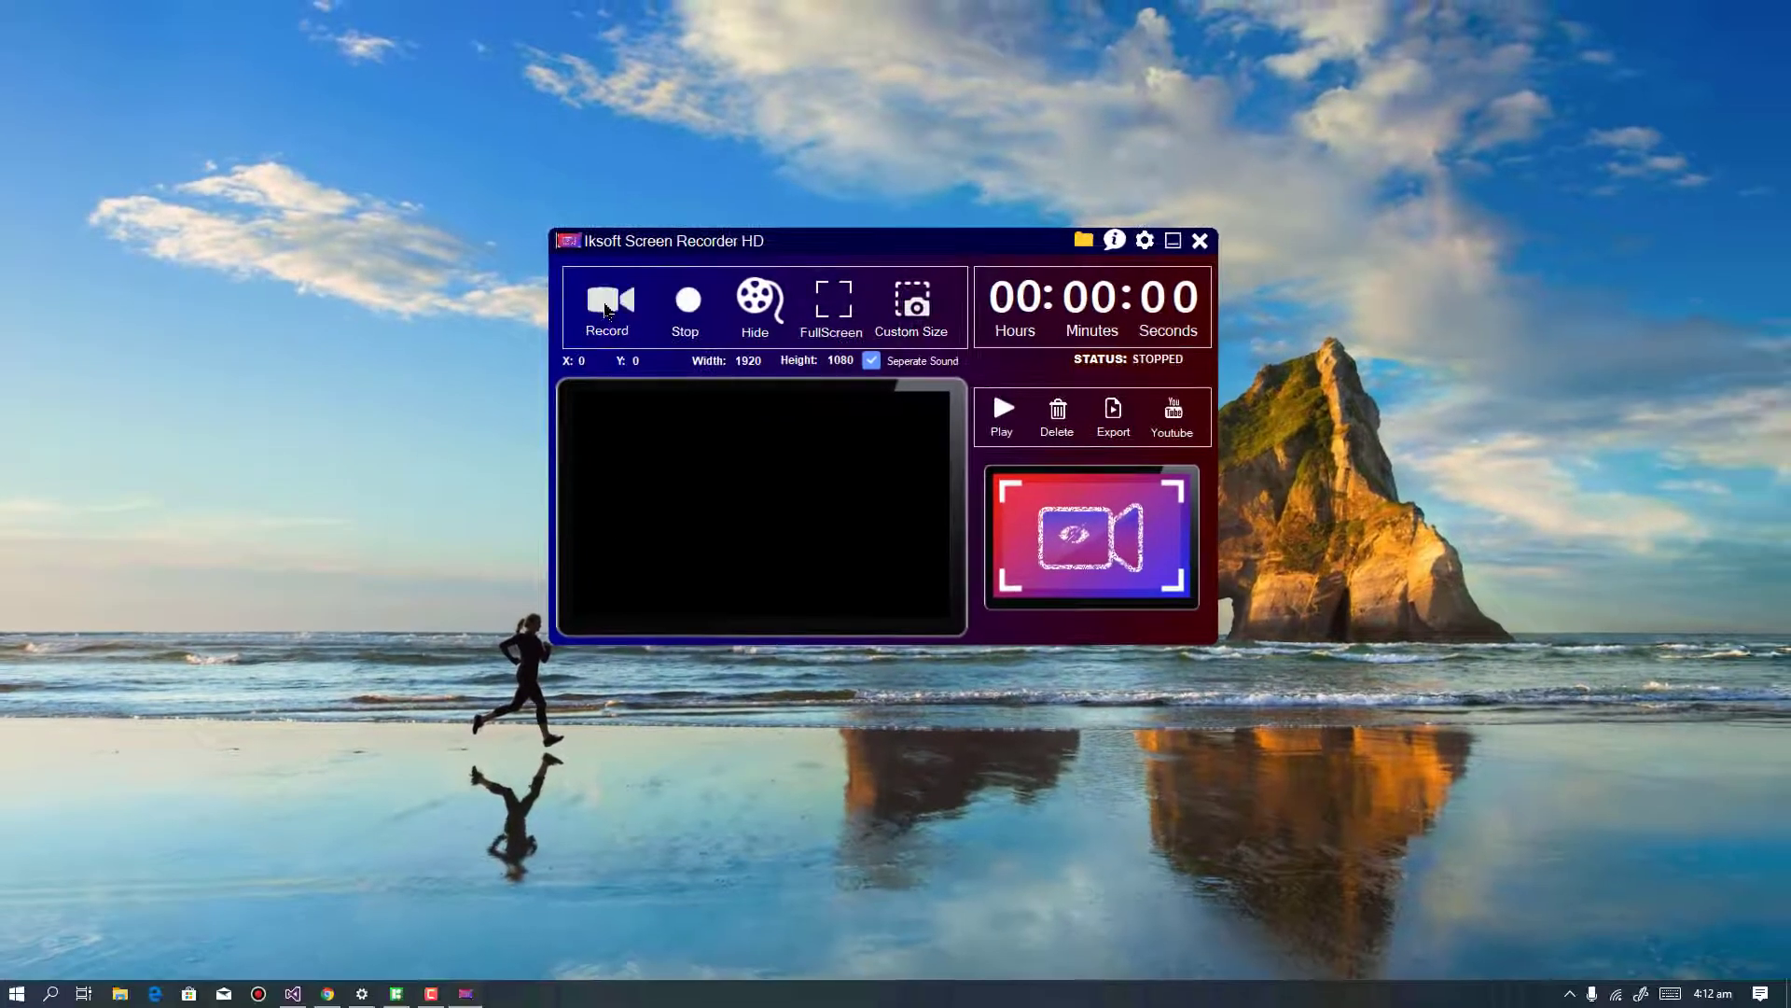
Start recording the screen, collapse the live preview, and hide the small recording widget
{"action": "left_click", "coordinate": [607, 309]}
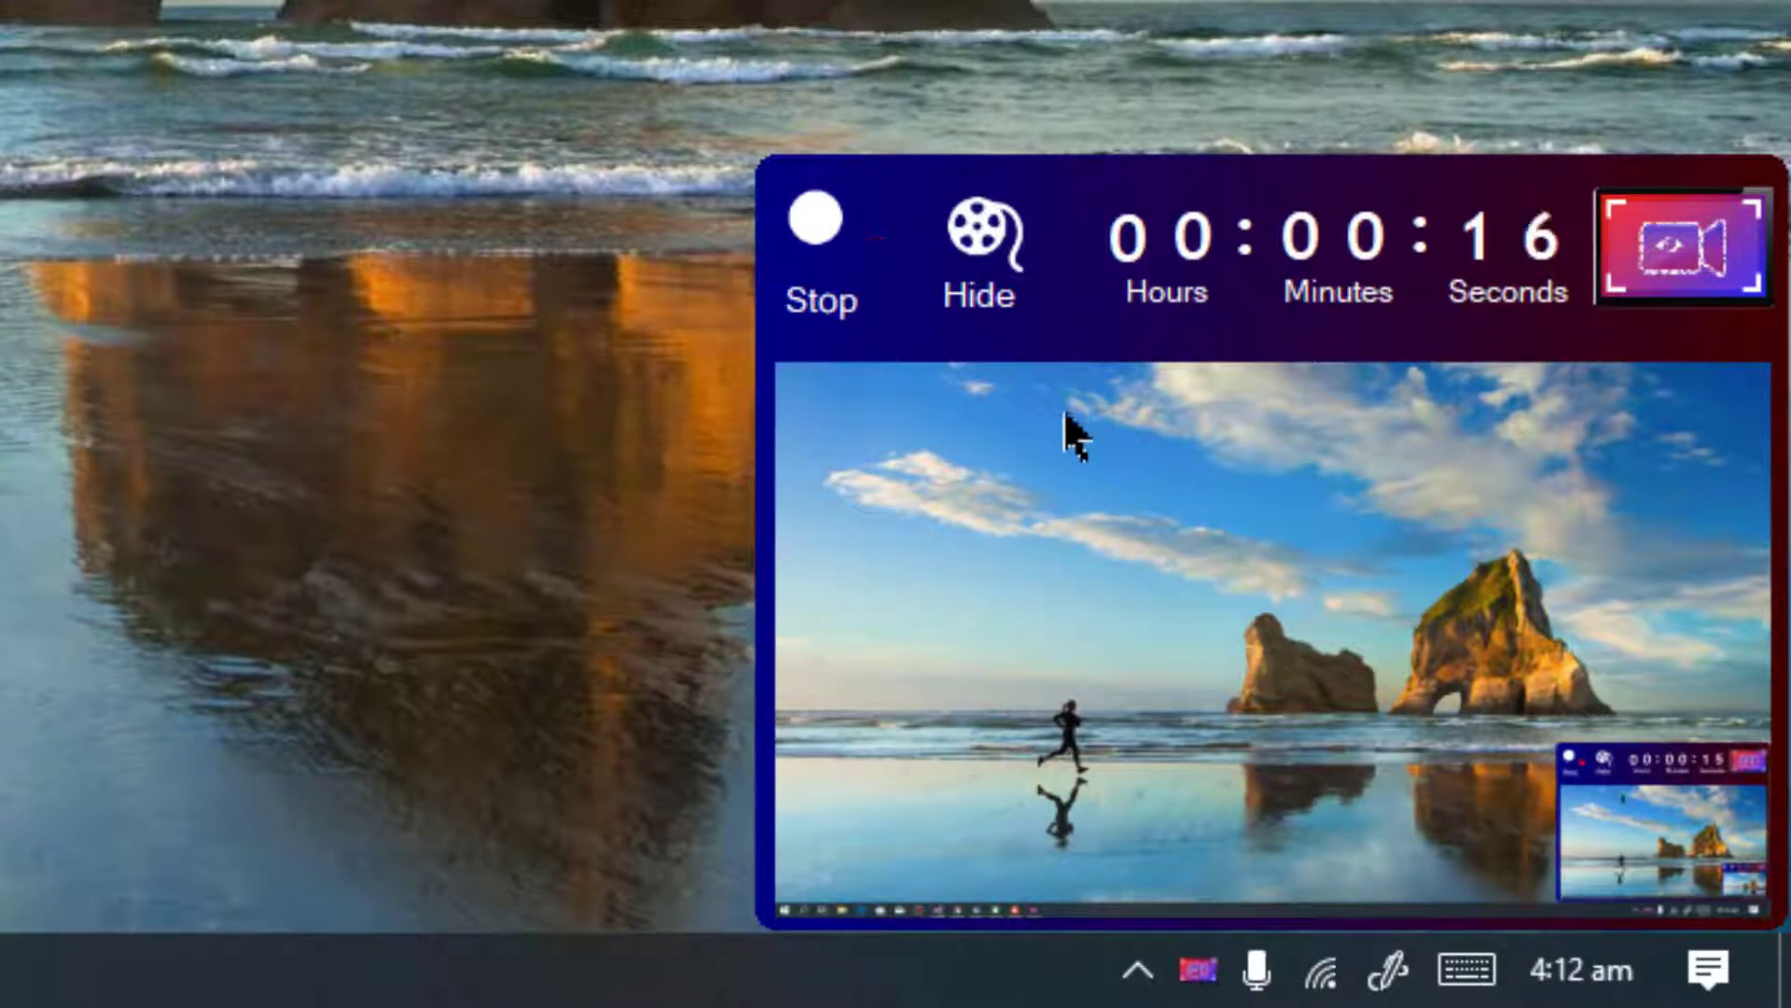
{"action": "left_click", "coordinate": [1017, 272]}
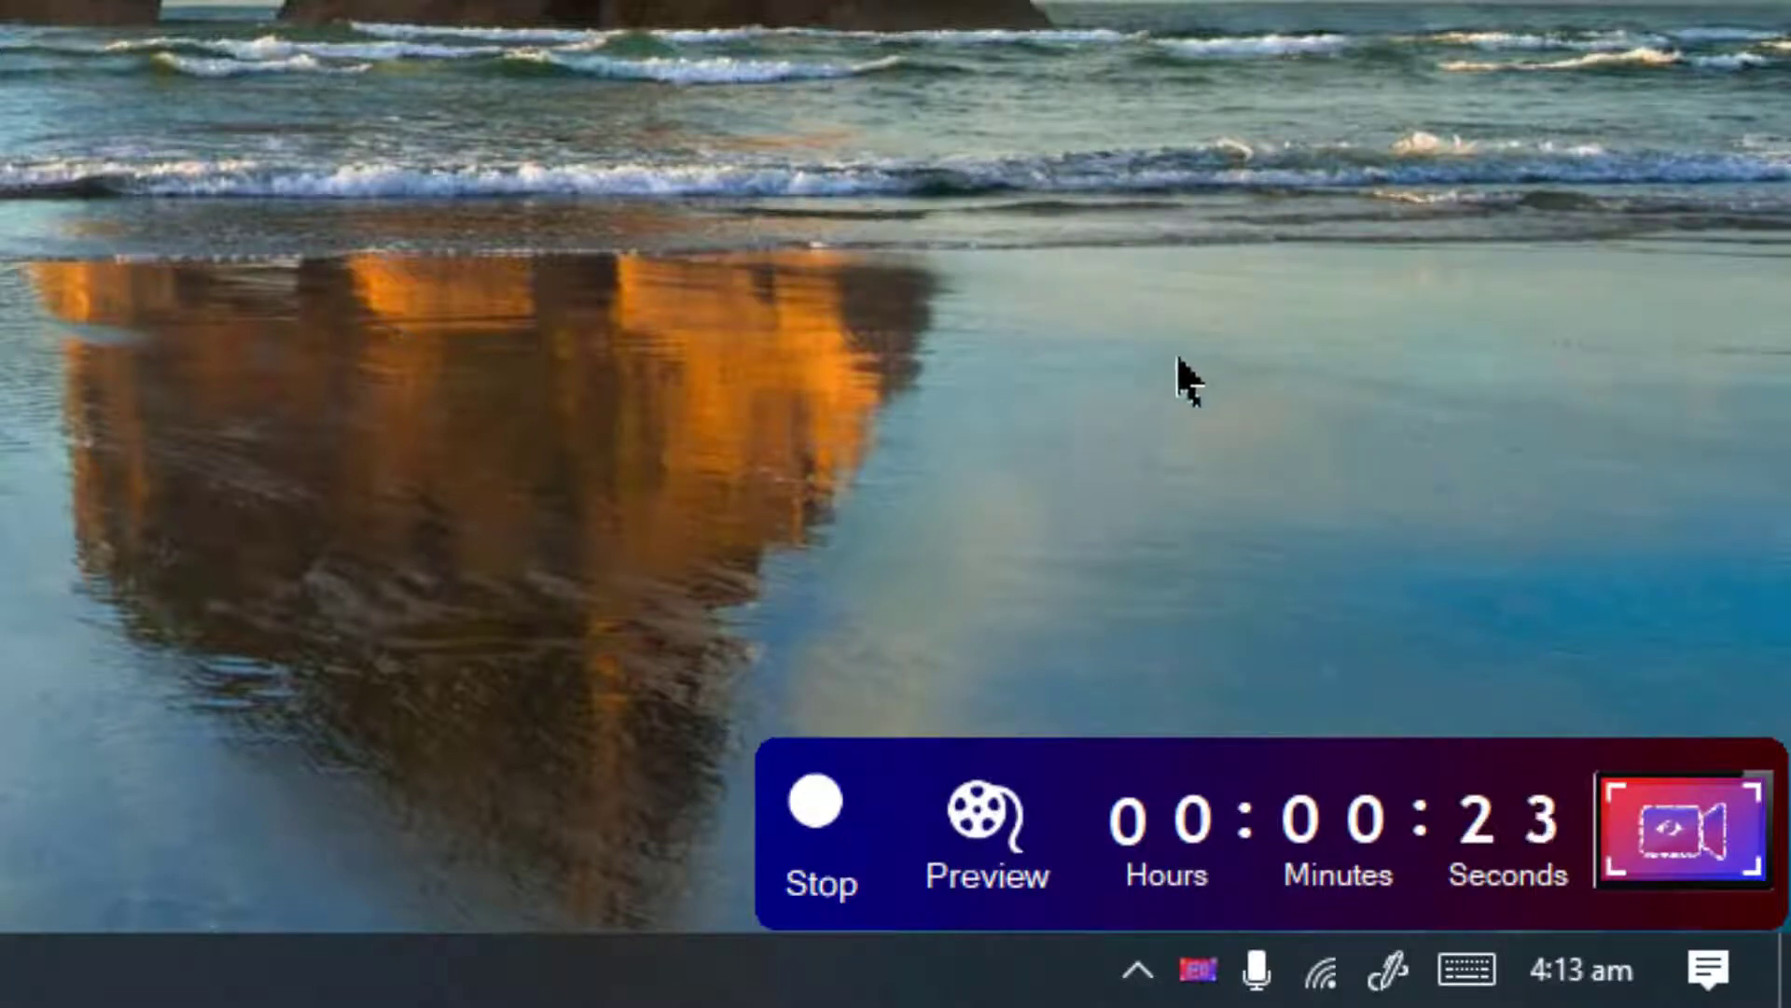
{"action": "right_click", "coordinate": [1288, 786]}
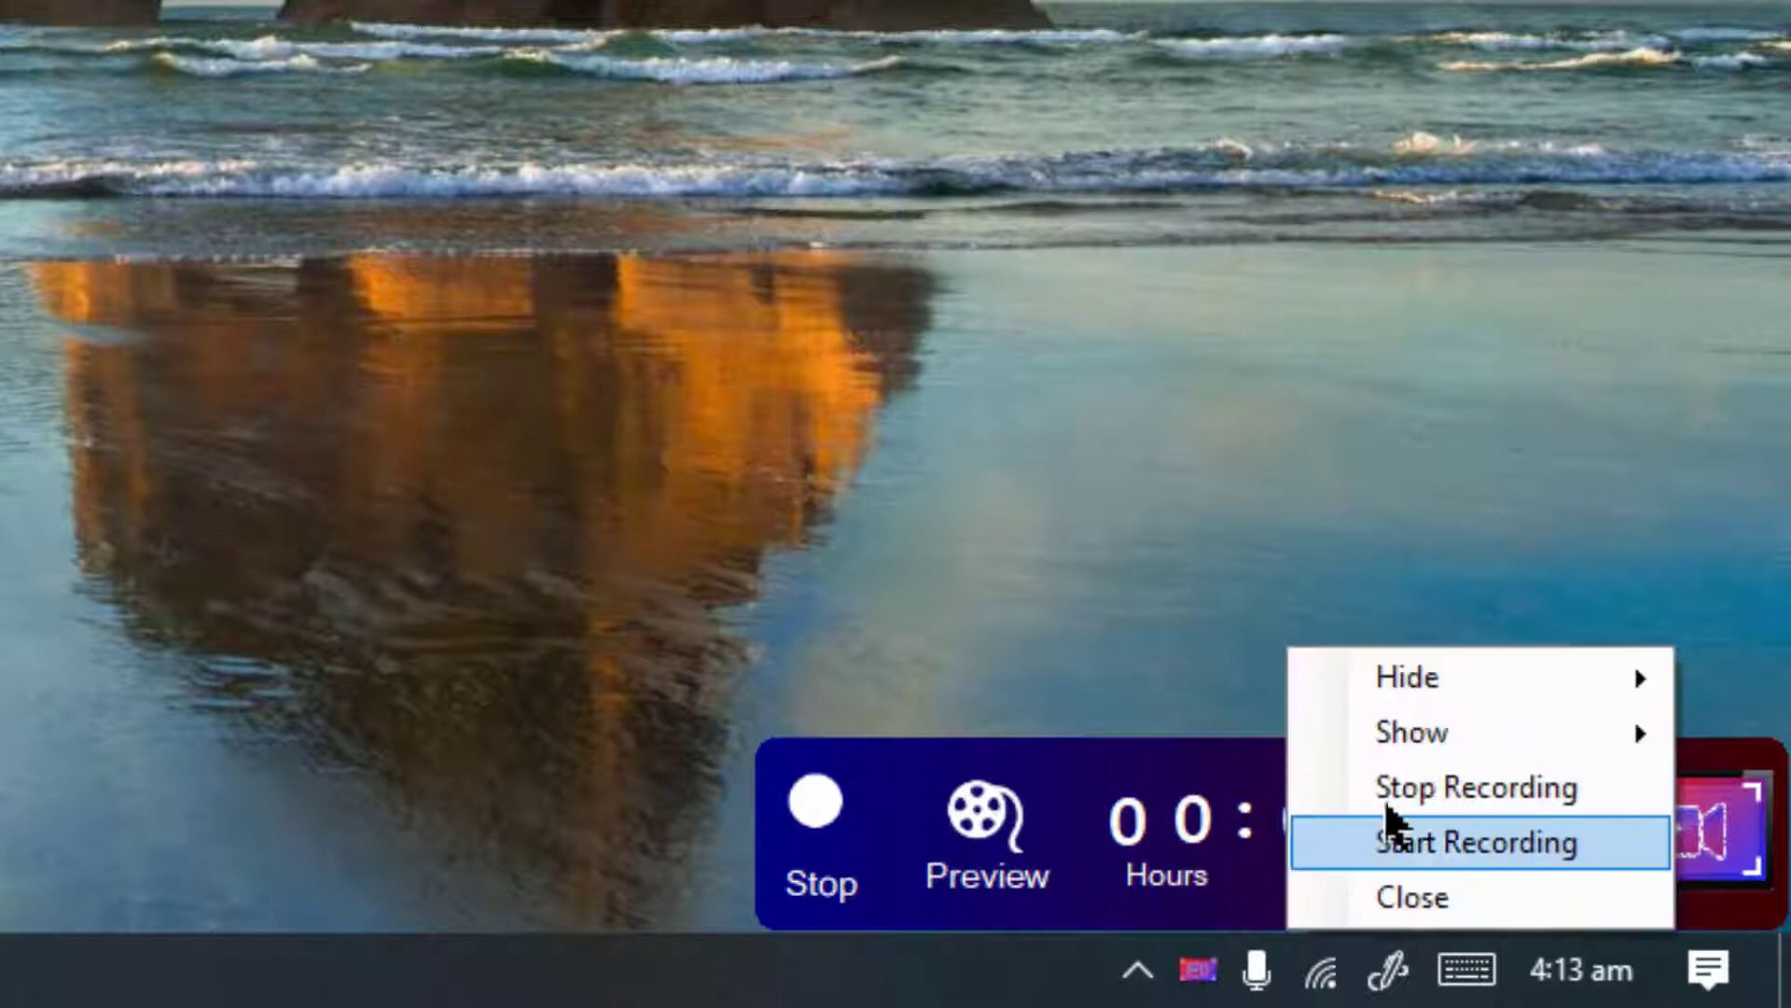
{"action": "mouse_move", "coordinate": [1410, 695]}
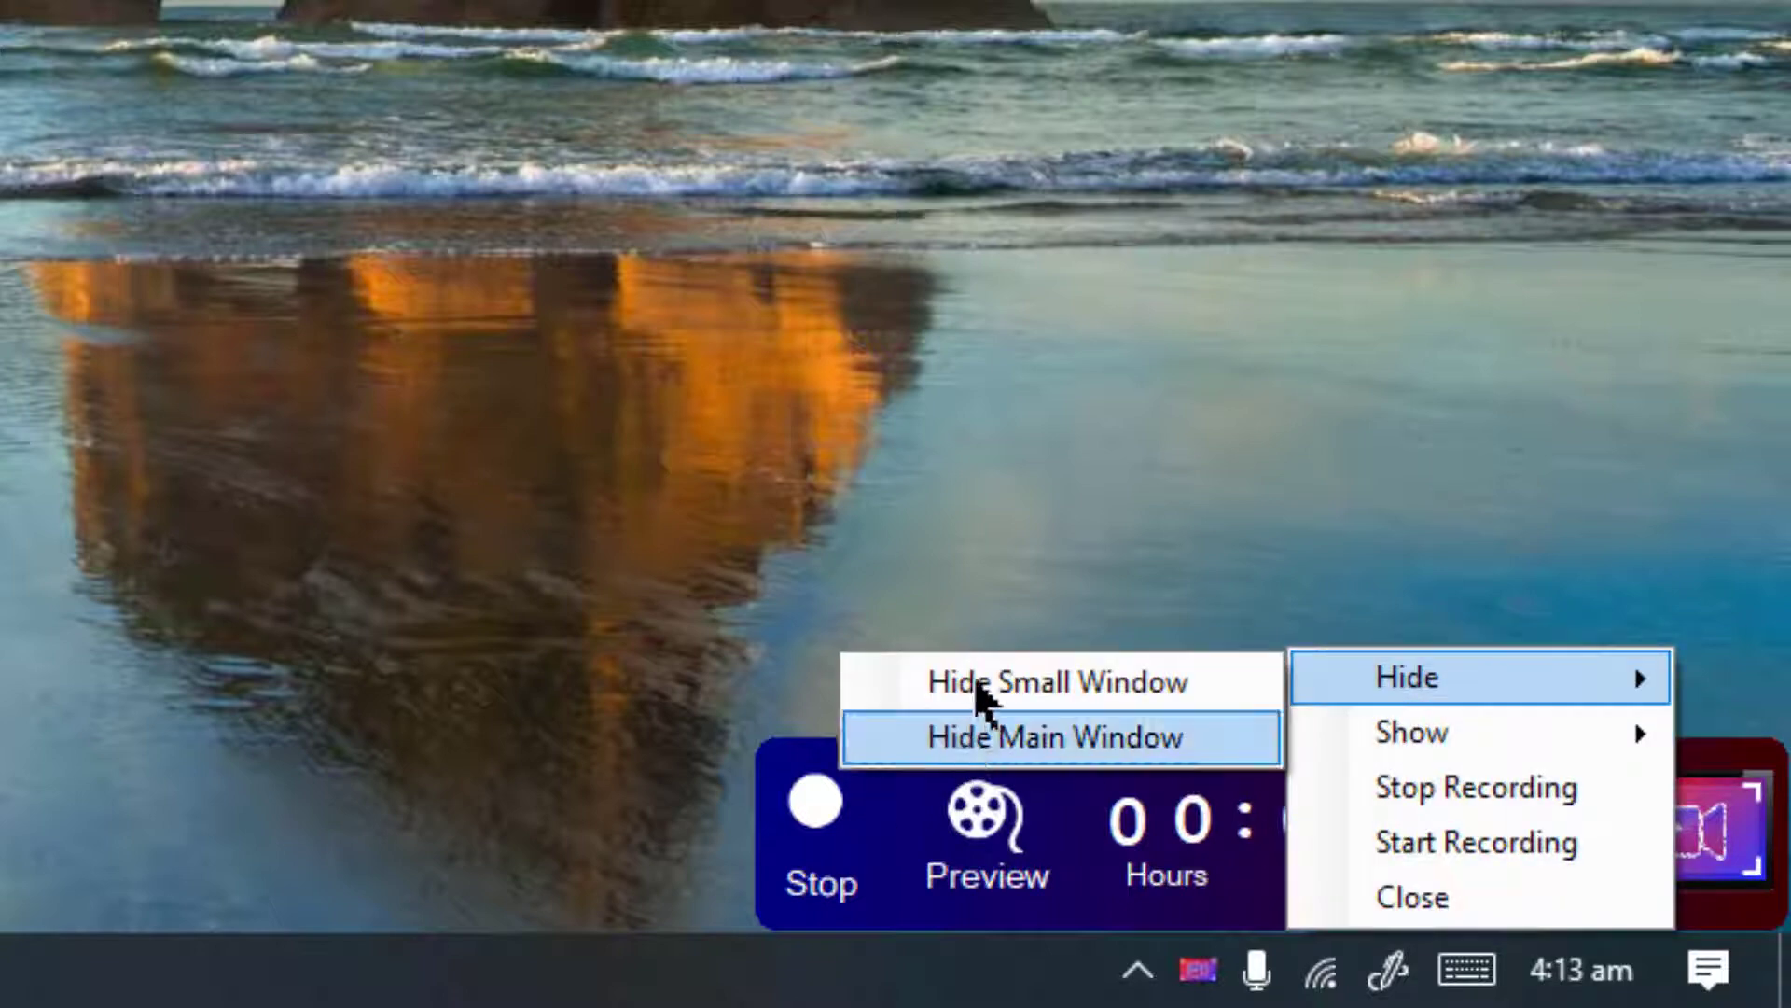
{"action": "left_click", "coordinate": [1009, 693]}
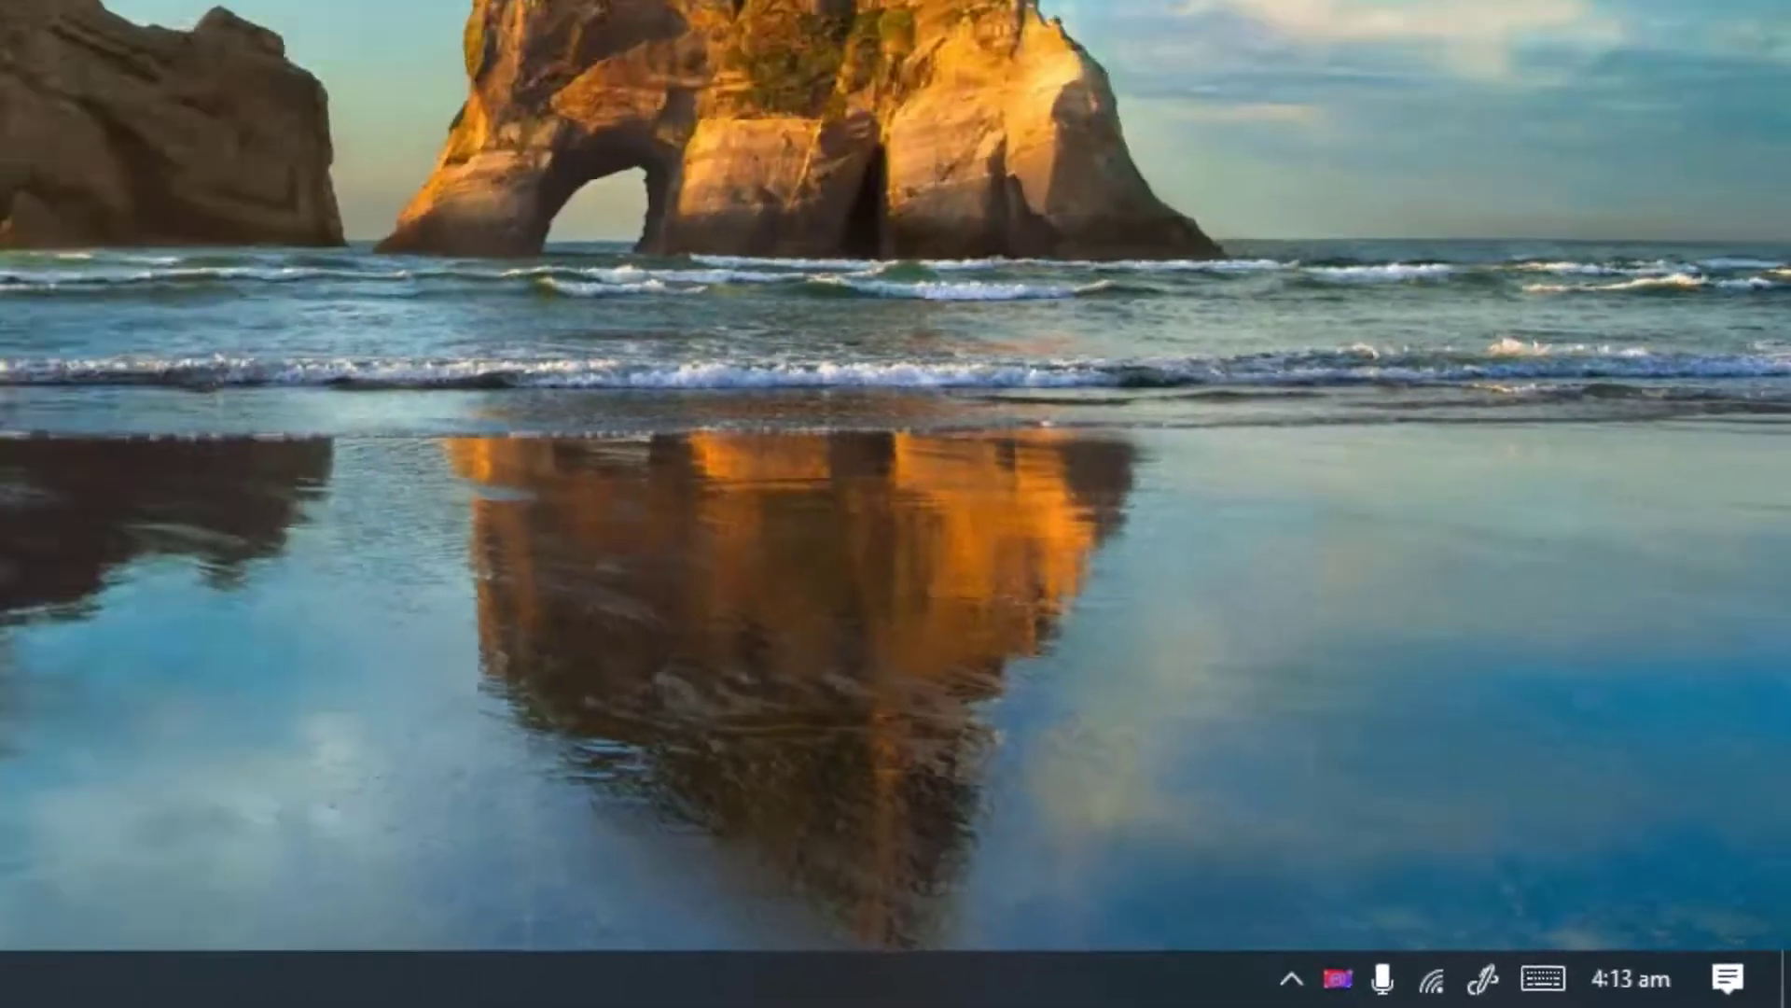
Refresh the desktop twice from its context menu
{"action": "right_click", "coordinate": [663, 271]}
{"action": "left_click", "coordinate": [644, 329]}
{"action": "right_click", "coordinate": [854, 245]}
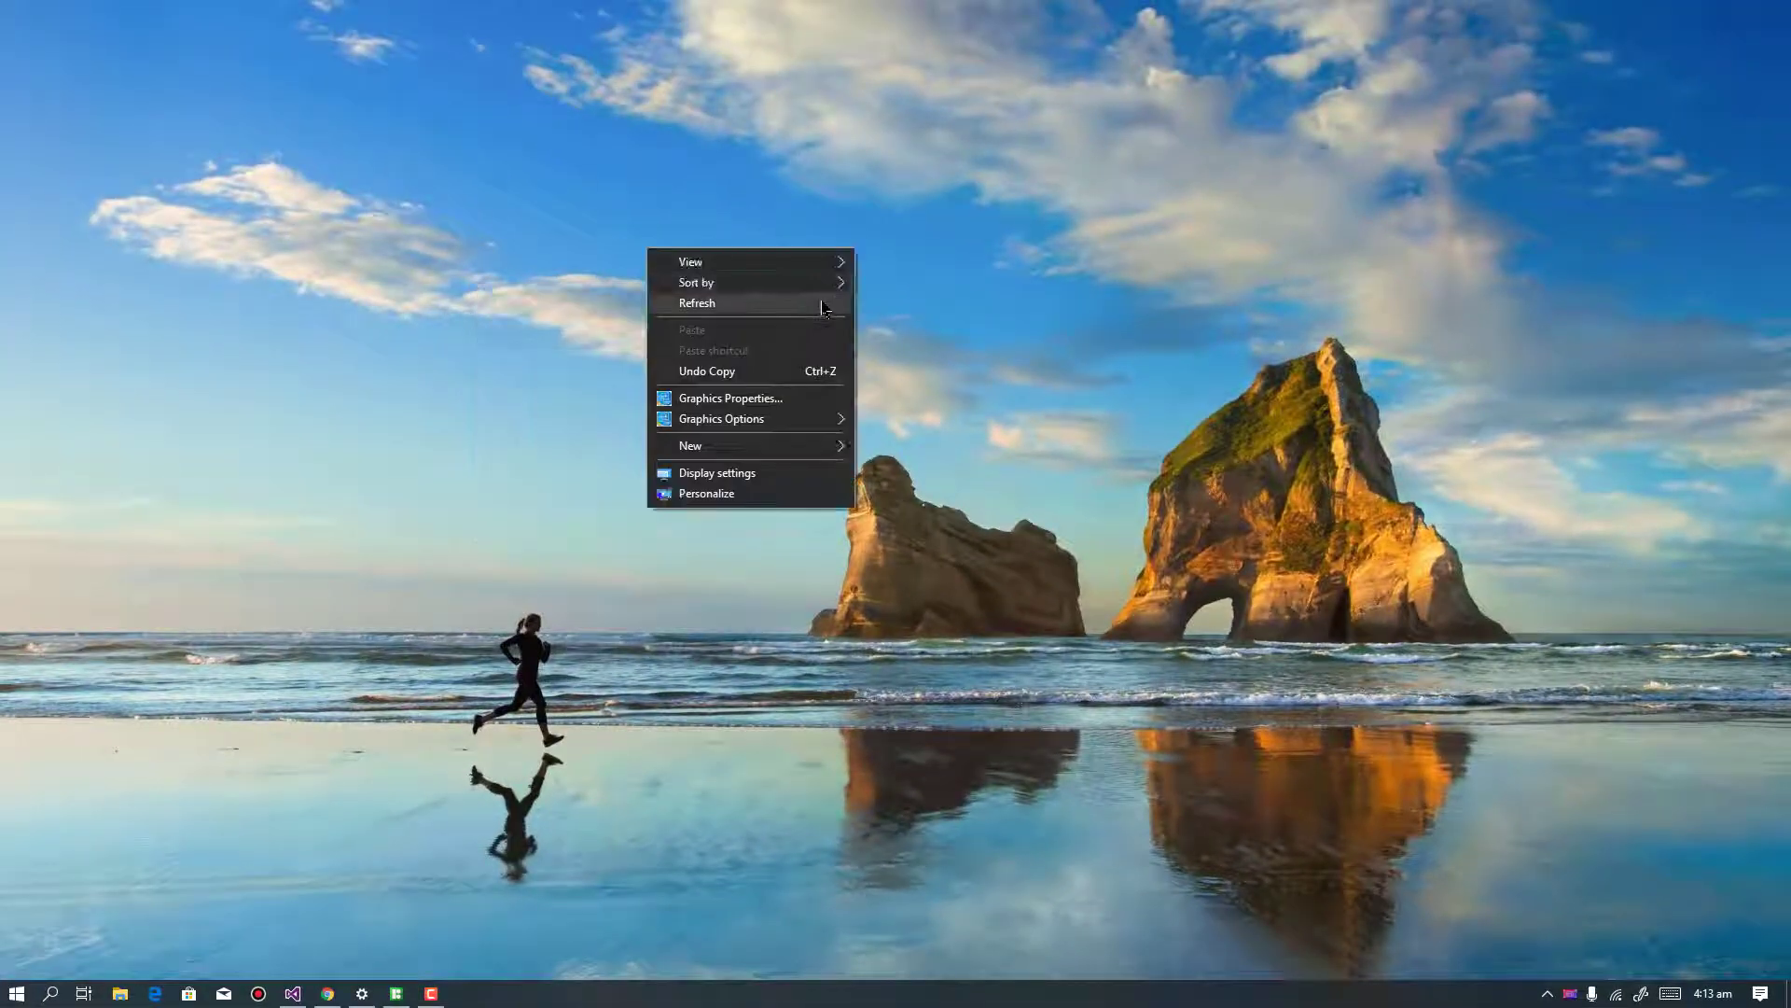
{"action": "left_click", "coordinate": [816, 305]}
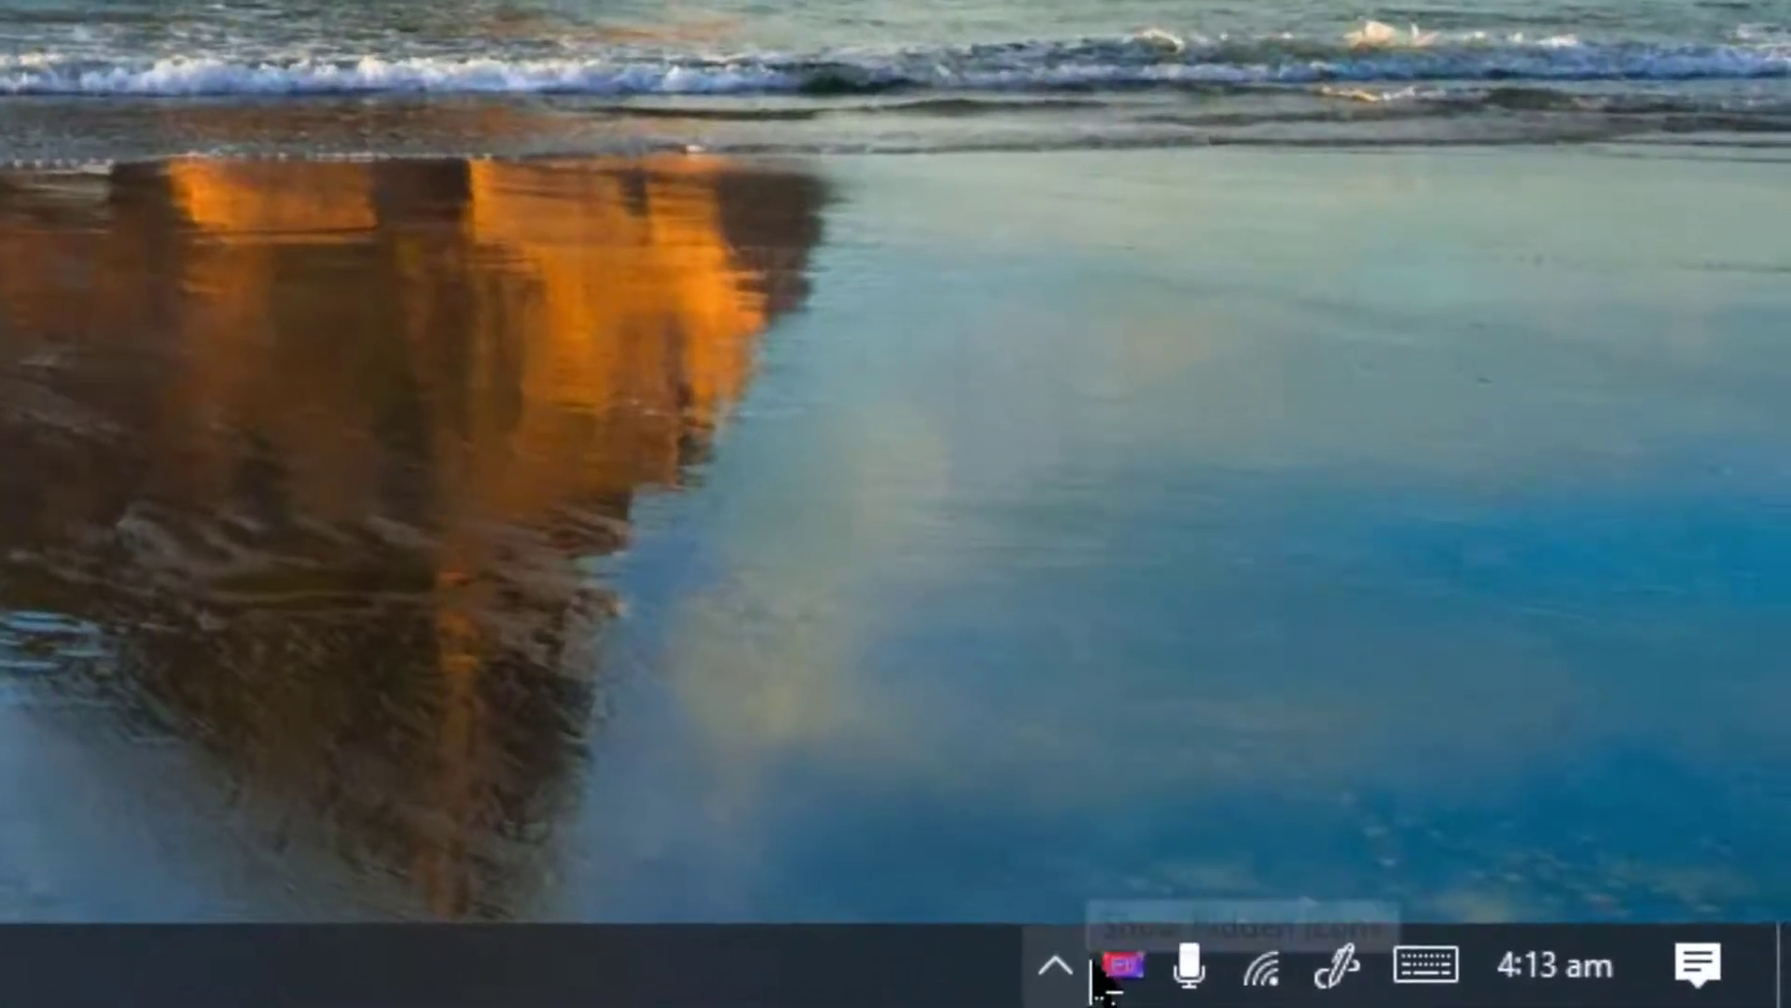
Restore the recorder widget from the tray menu and expand its live screen preview
{"action": "right_click", "coordinate": [1119, 969]}
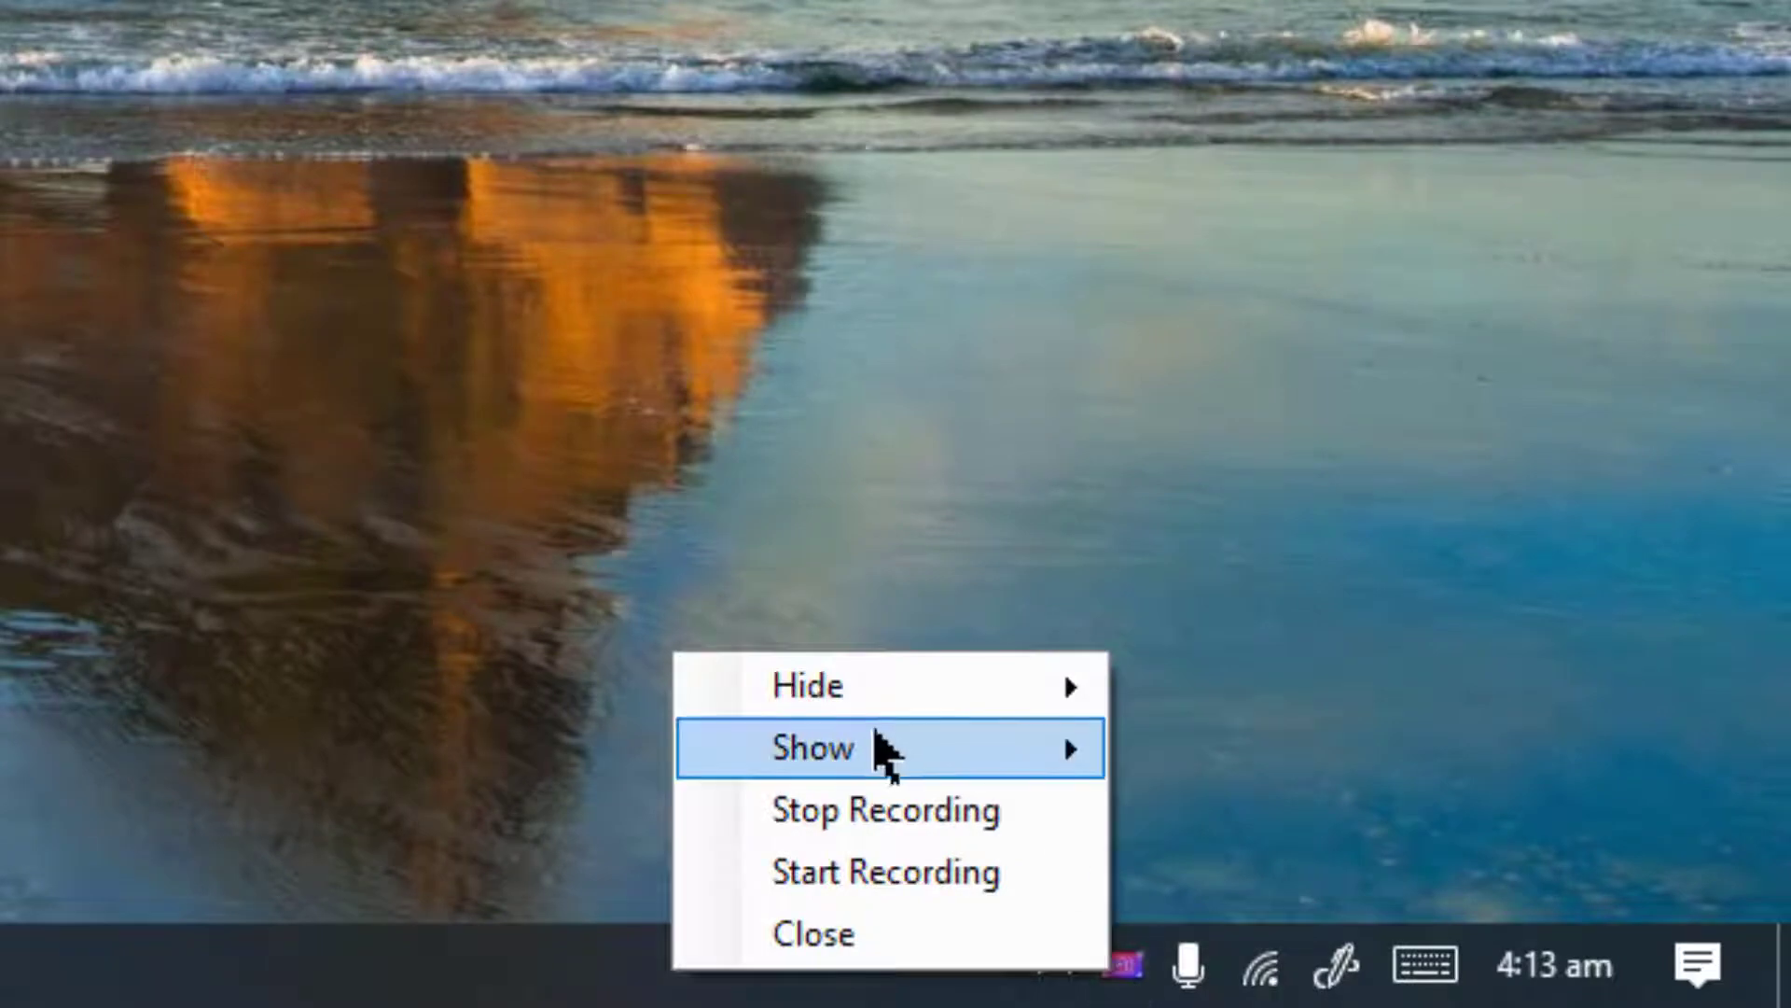
{"action": "mouse_move", "coordinate": [888, 752]}
{"action": "left_click", "coordinate": [1321, 753]}
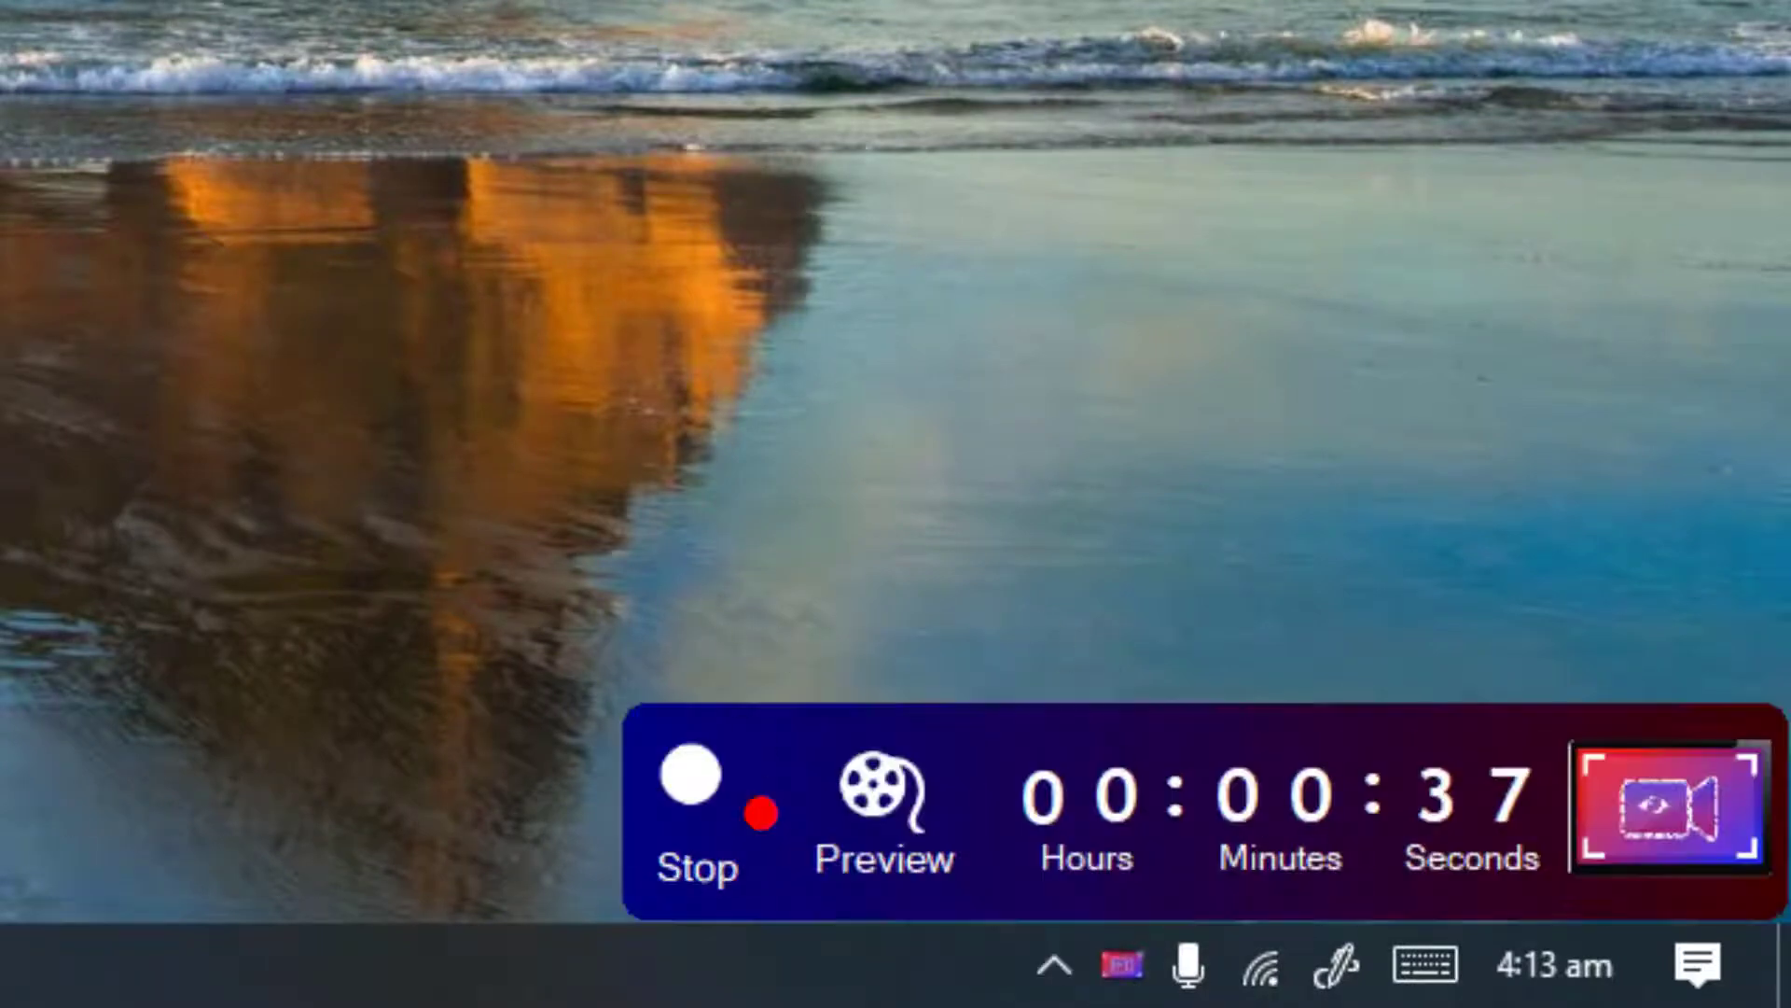
{"action": "left_click", "coordinate": [900, 784]}
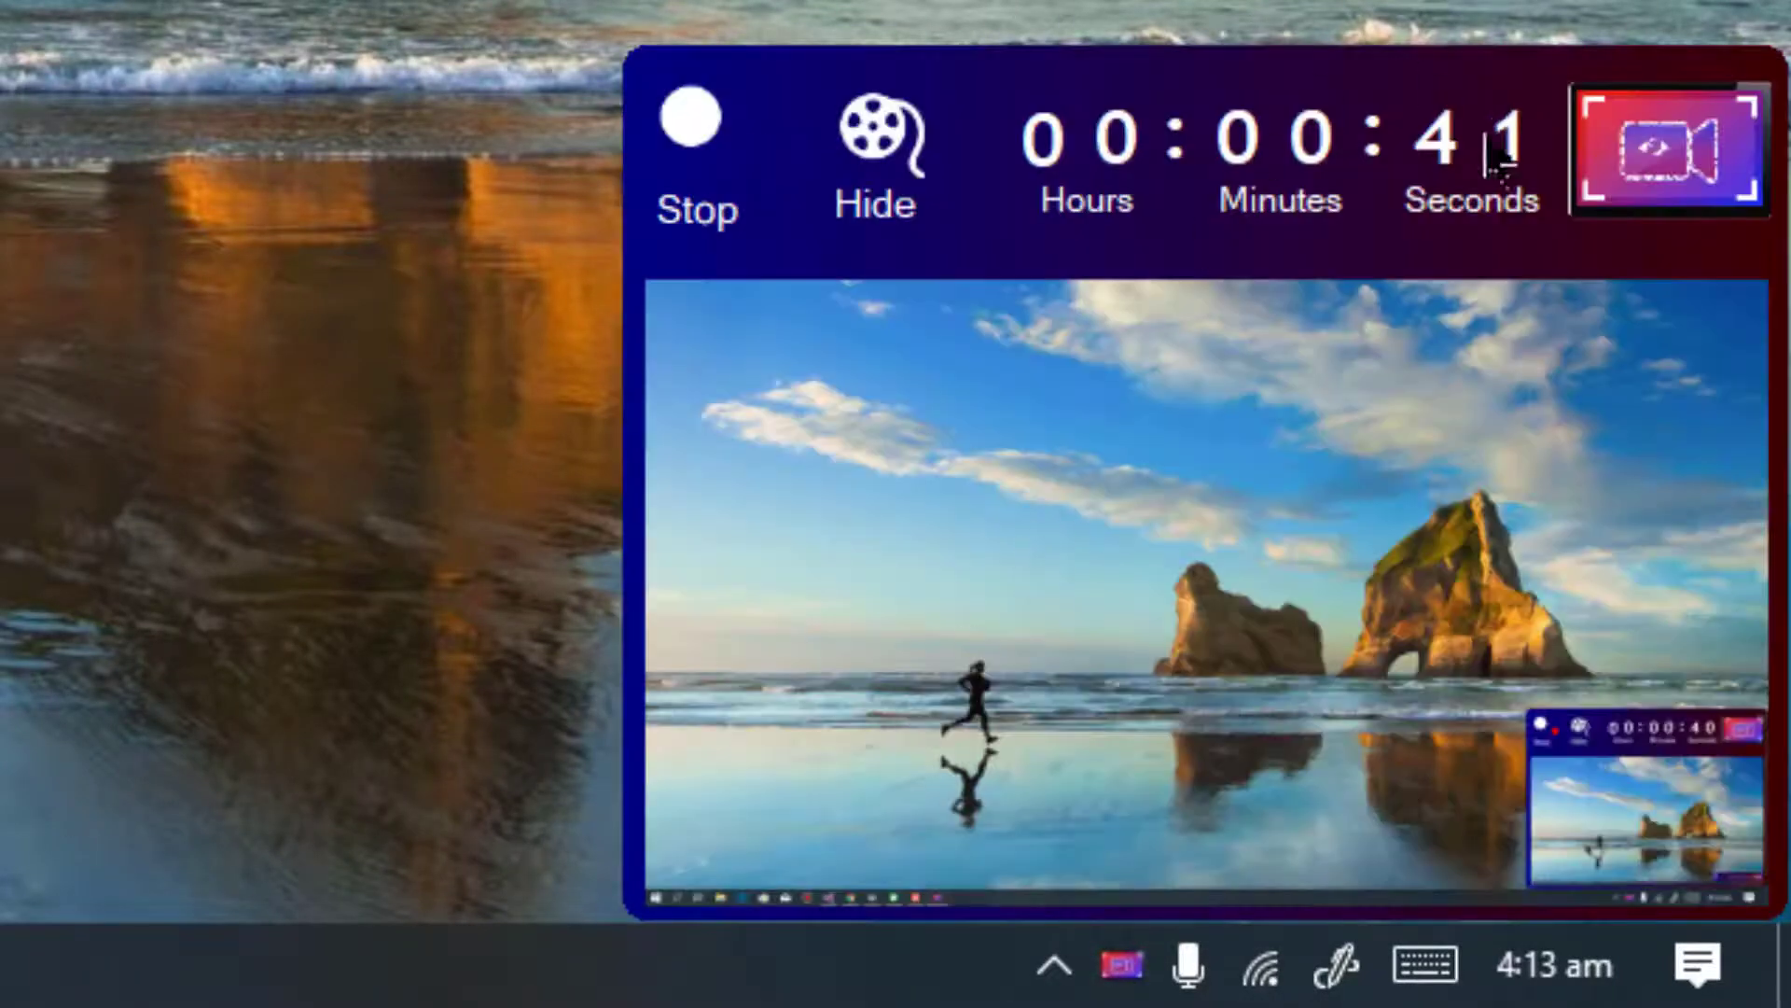
{"action": "right_click", "coordinate": [1159, 572]}
{"action": "left_click", "coordinate": [1079, 601]}
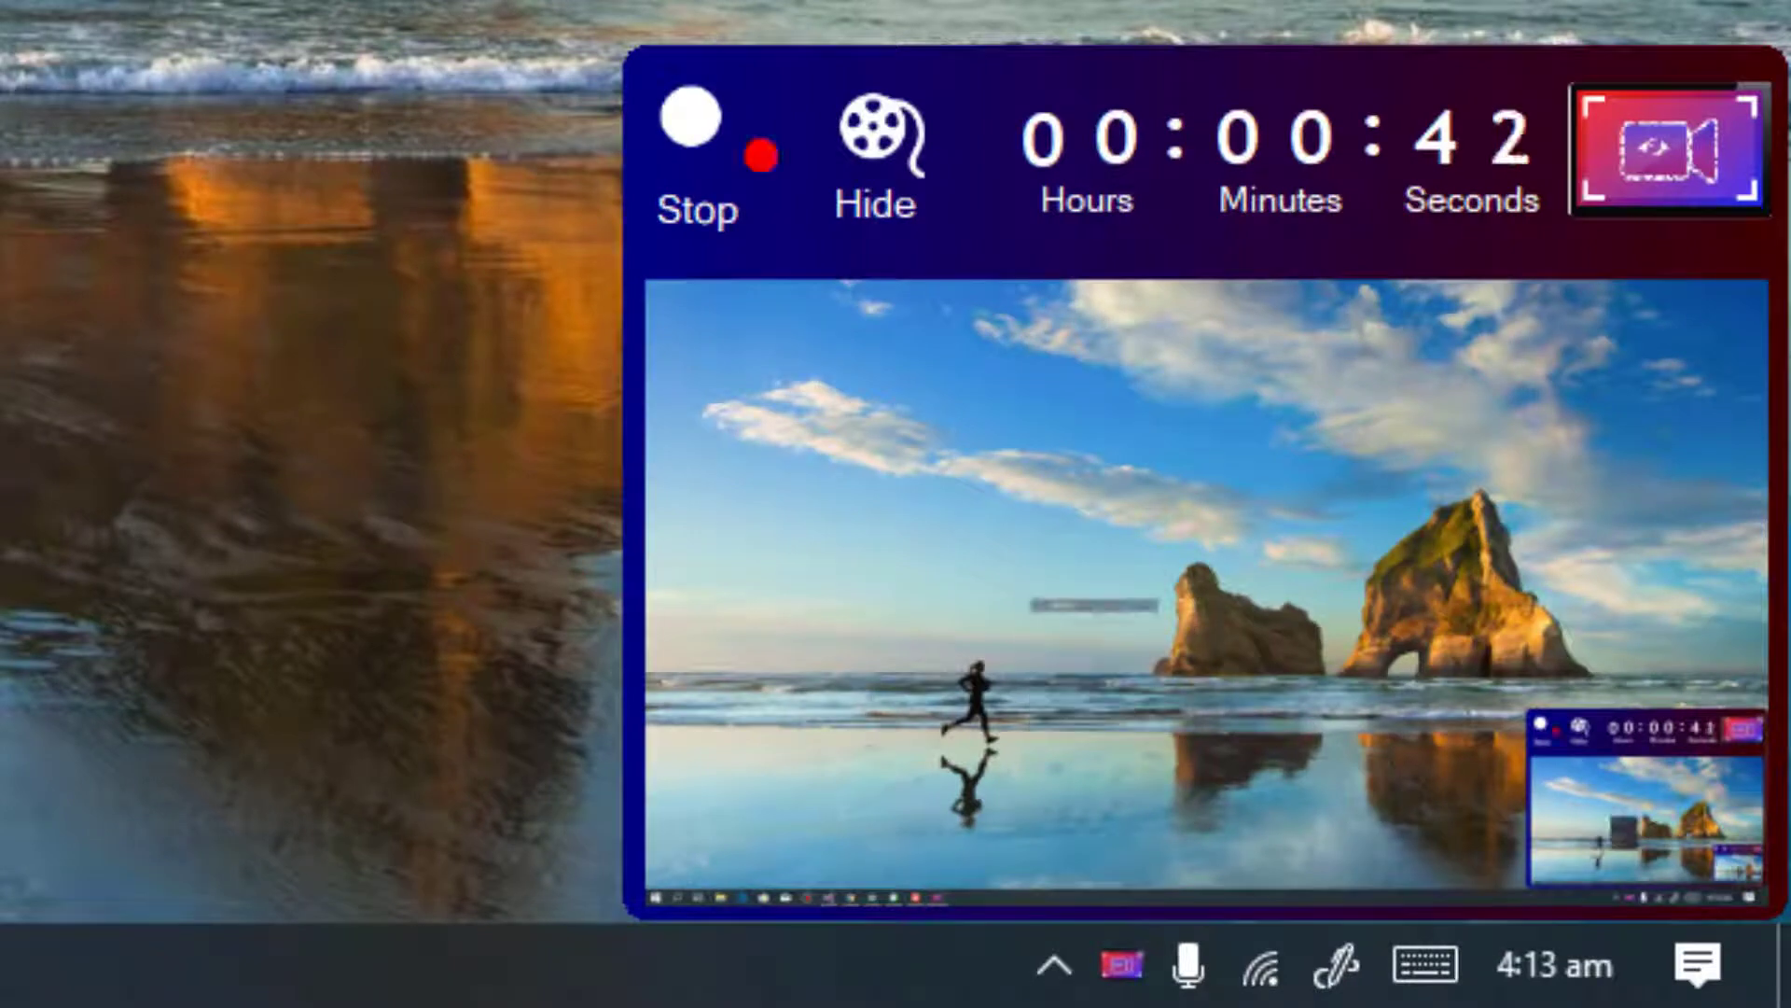
{"action": "left_click", "coordinate": [914, 173]}
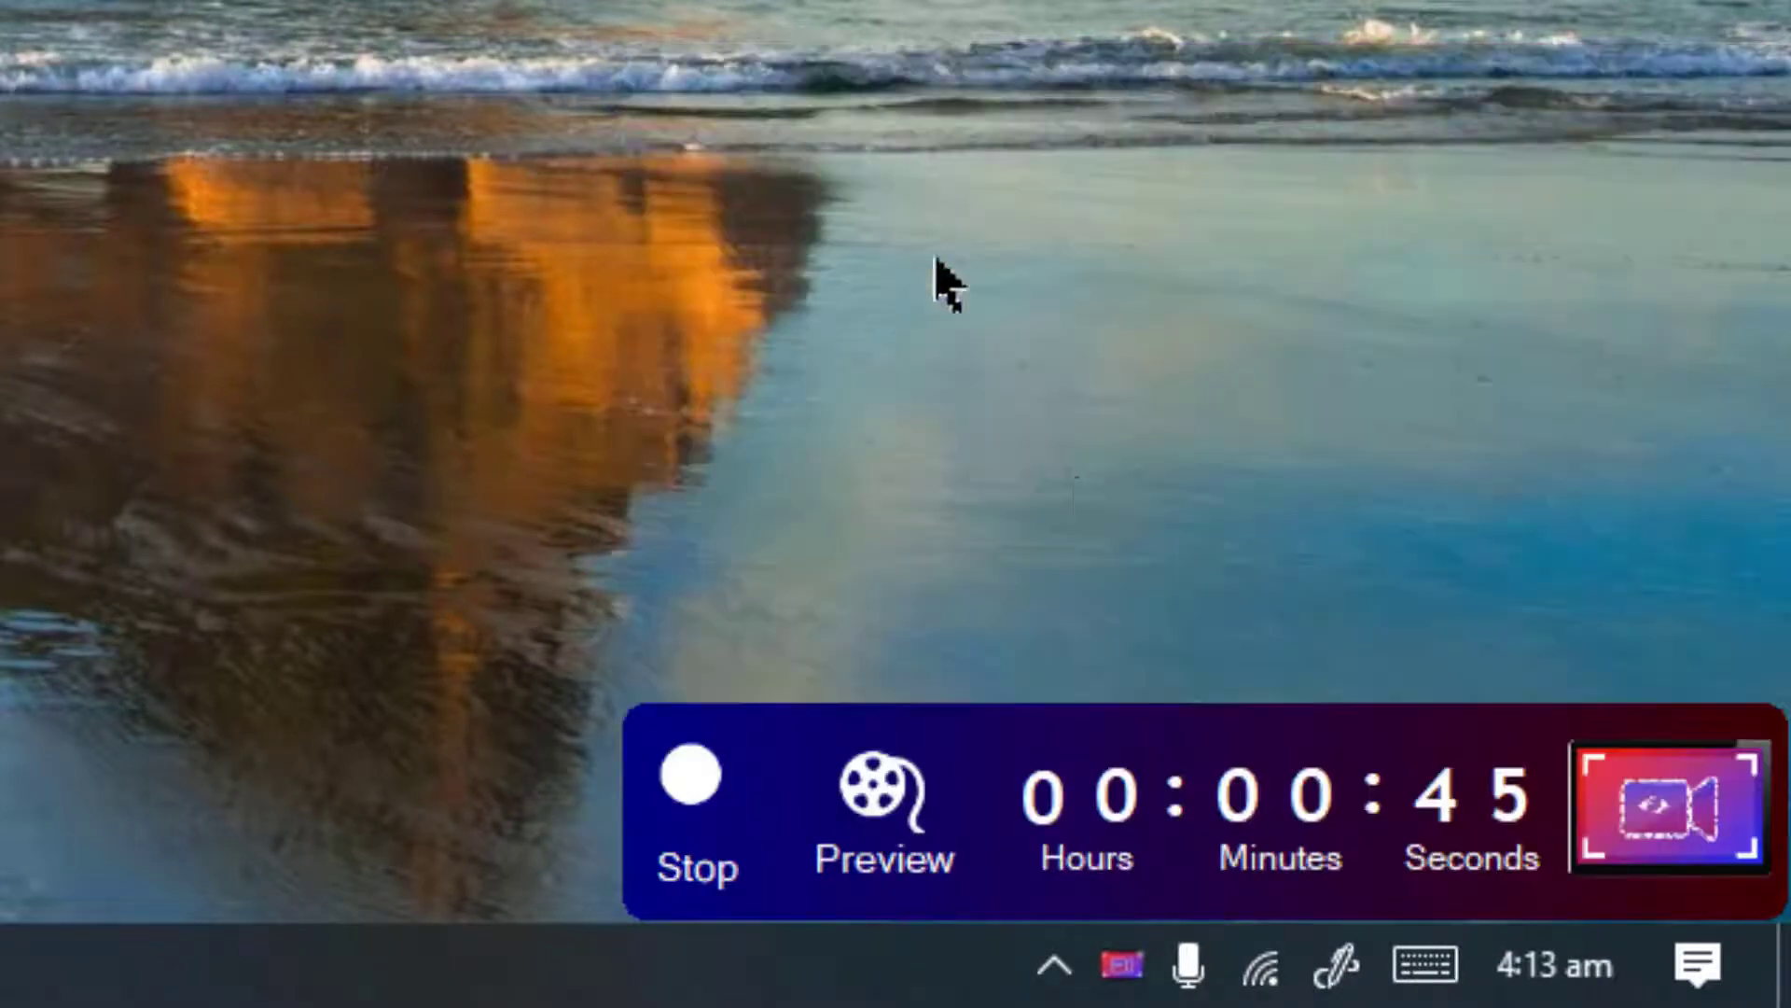
{"action": "left_click", "coordinate": [899, 817]}
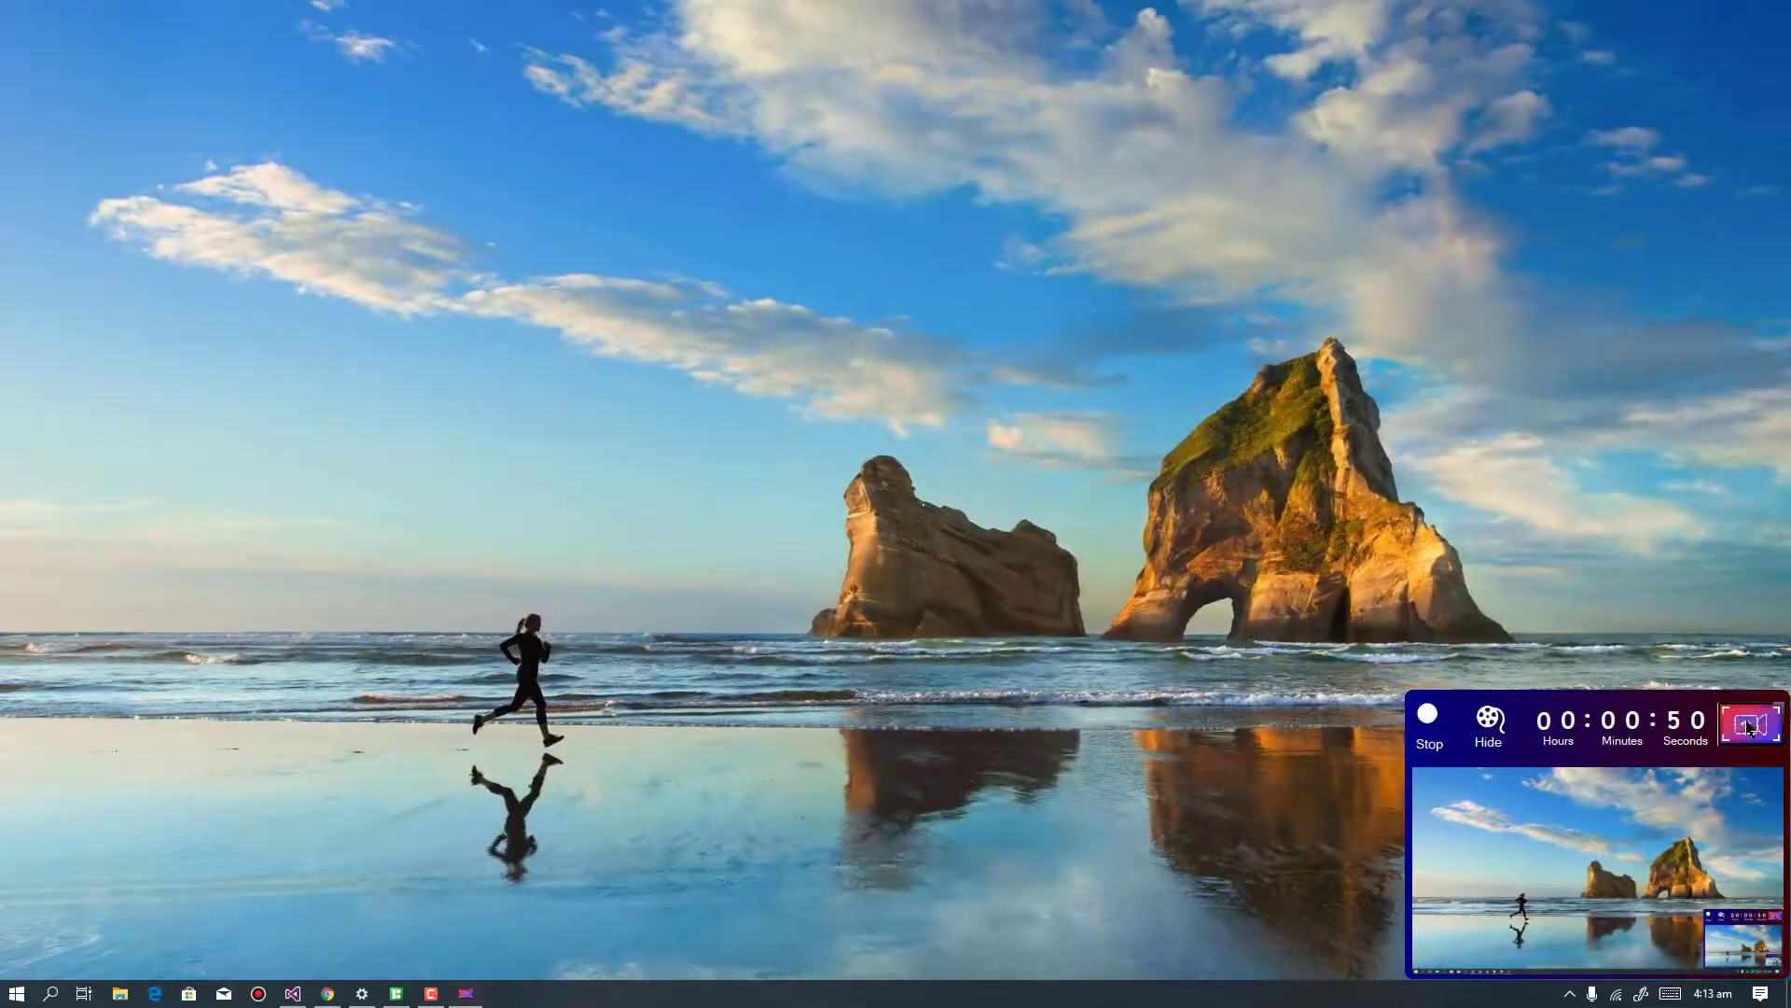
Open the full recorder window, reposition it, and press Stop to end recording
{"action": "left_click", "coordinate": [1749, 728]}
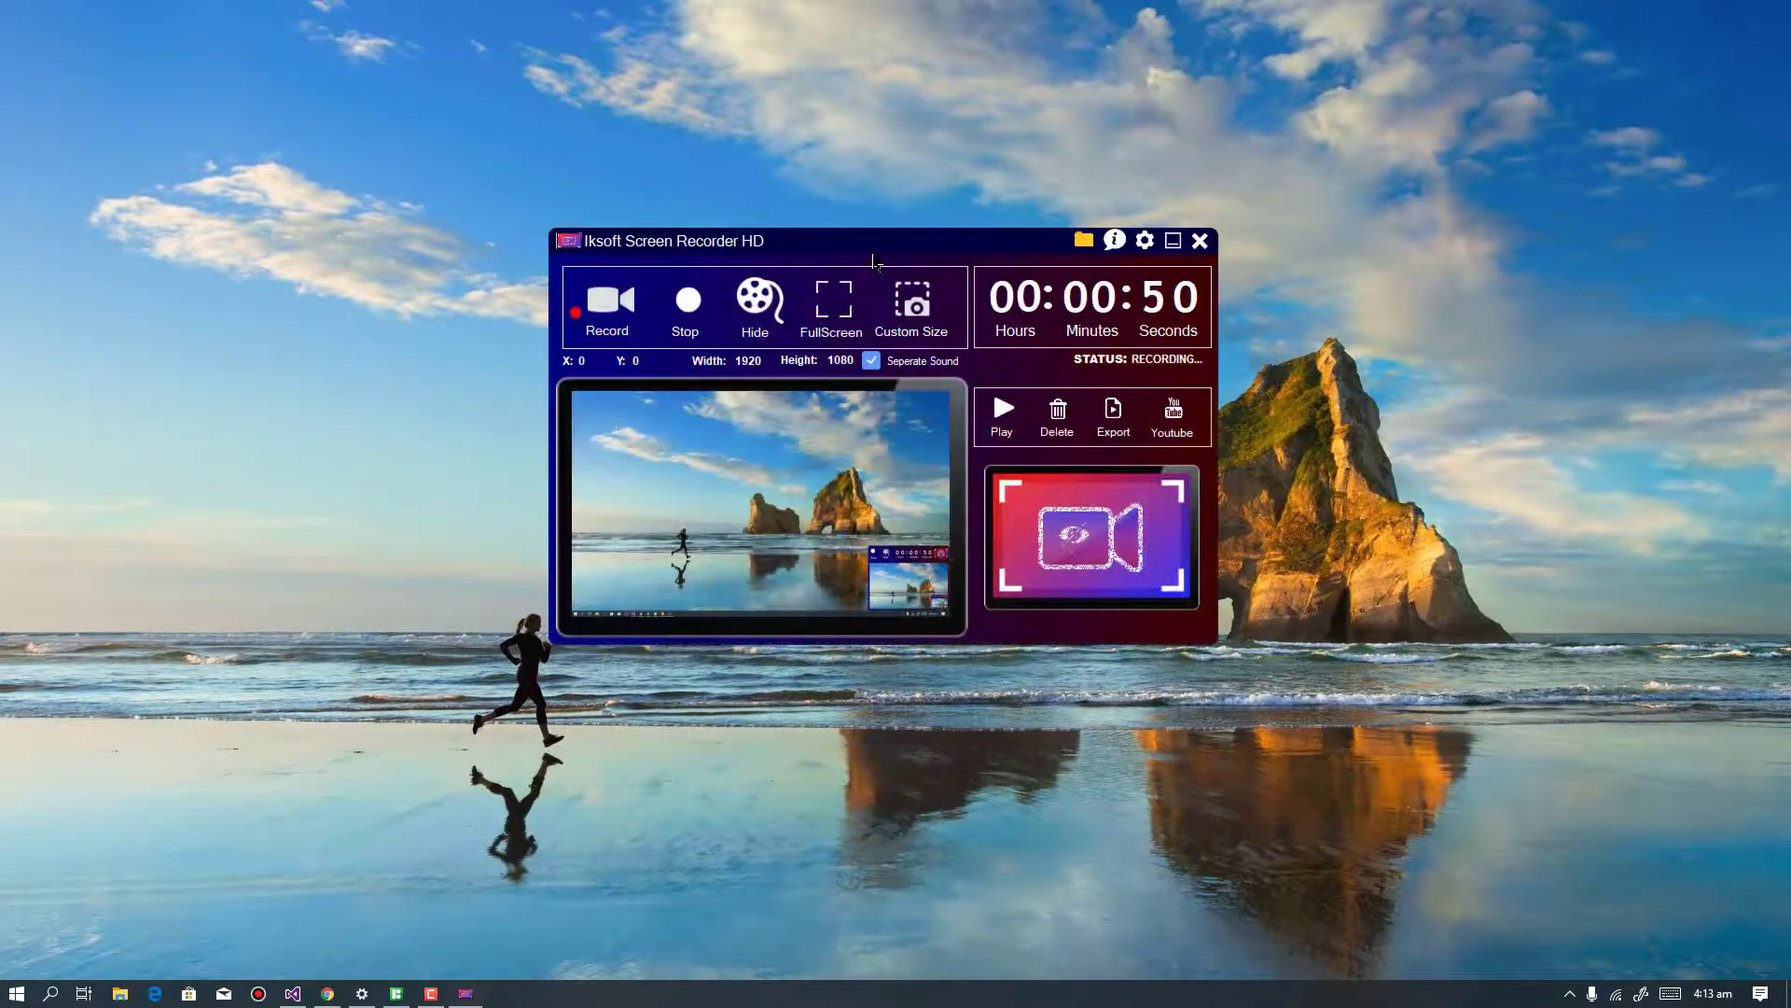
{"action": "left_click_drag", "start_coordinate": [877, 256], "coordinate": [808, 233]}
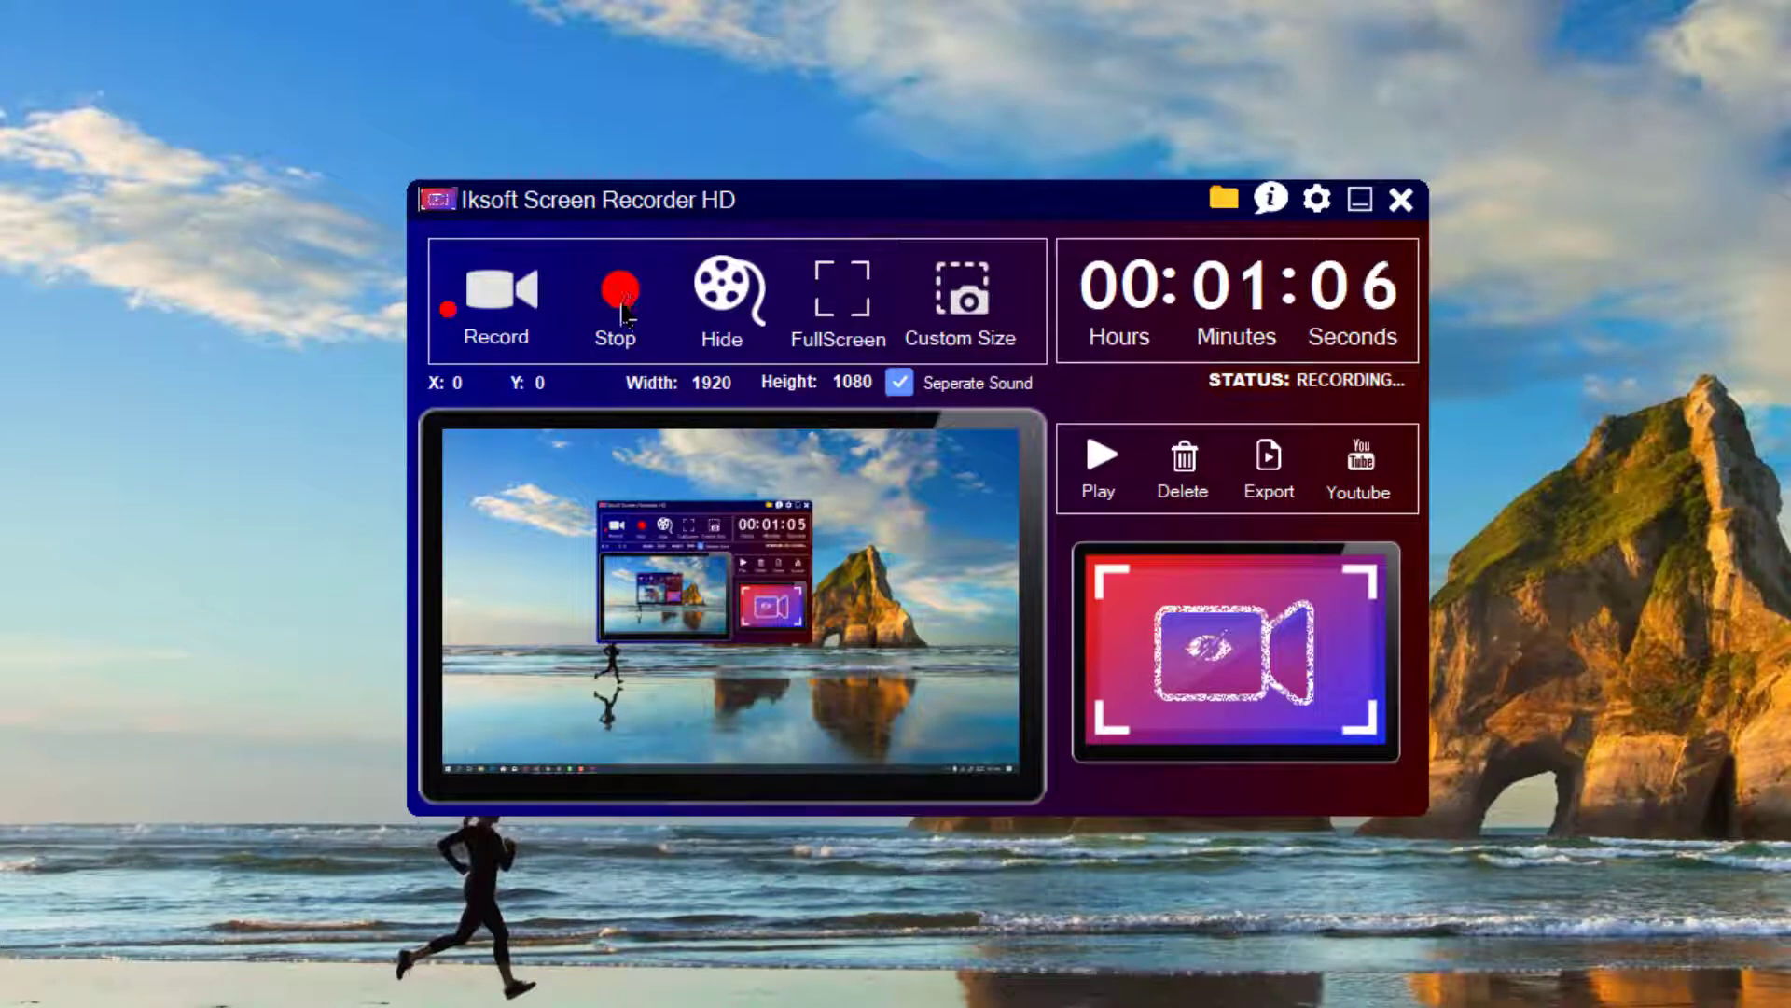
{"action": "left_click", "coordinate": [620, 311]}
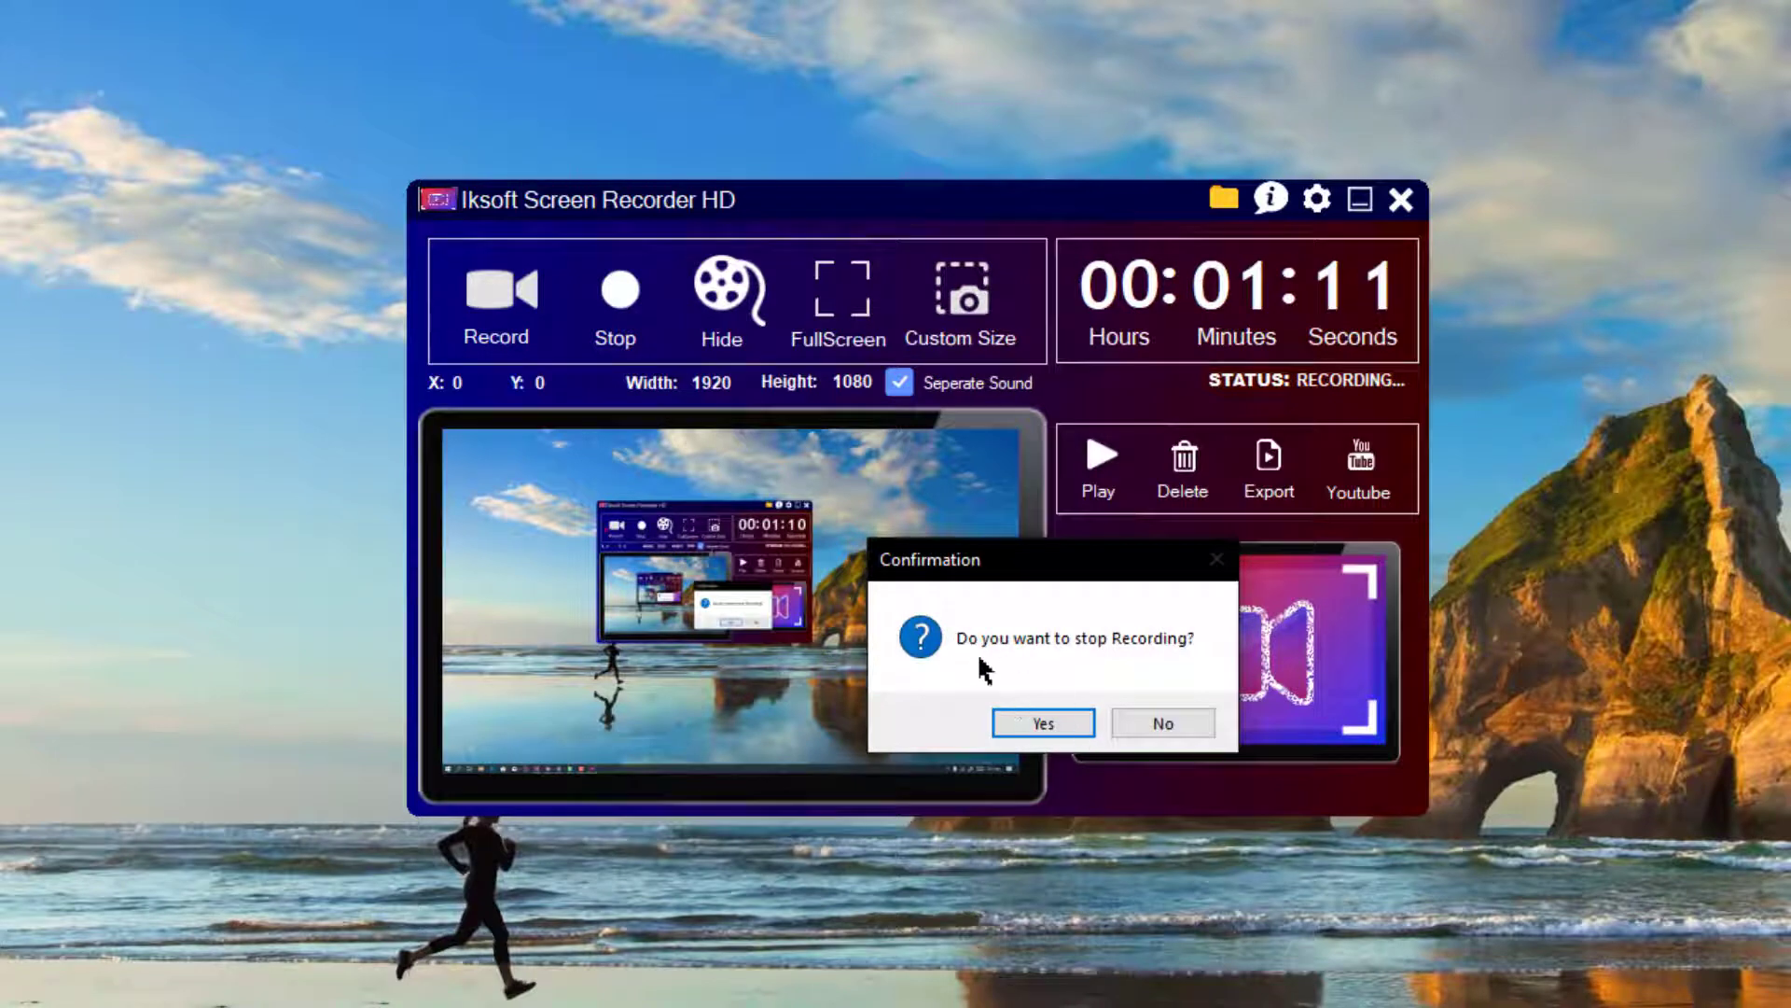
Confirm stopping and save the audio as 'new test audio recording' WAV in Music
{"action": "left_click", "coordinate": [1045, 725]}
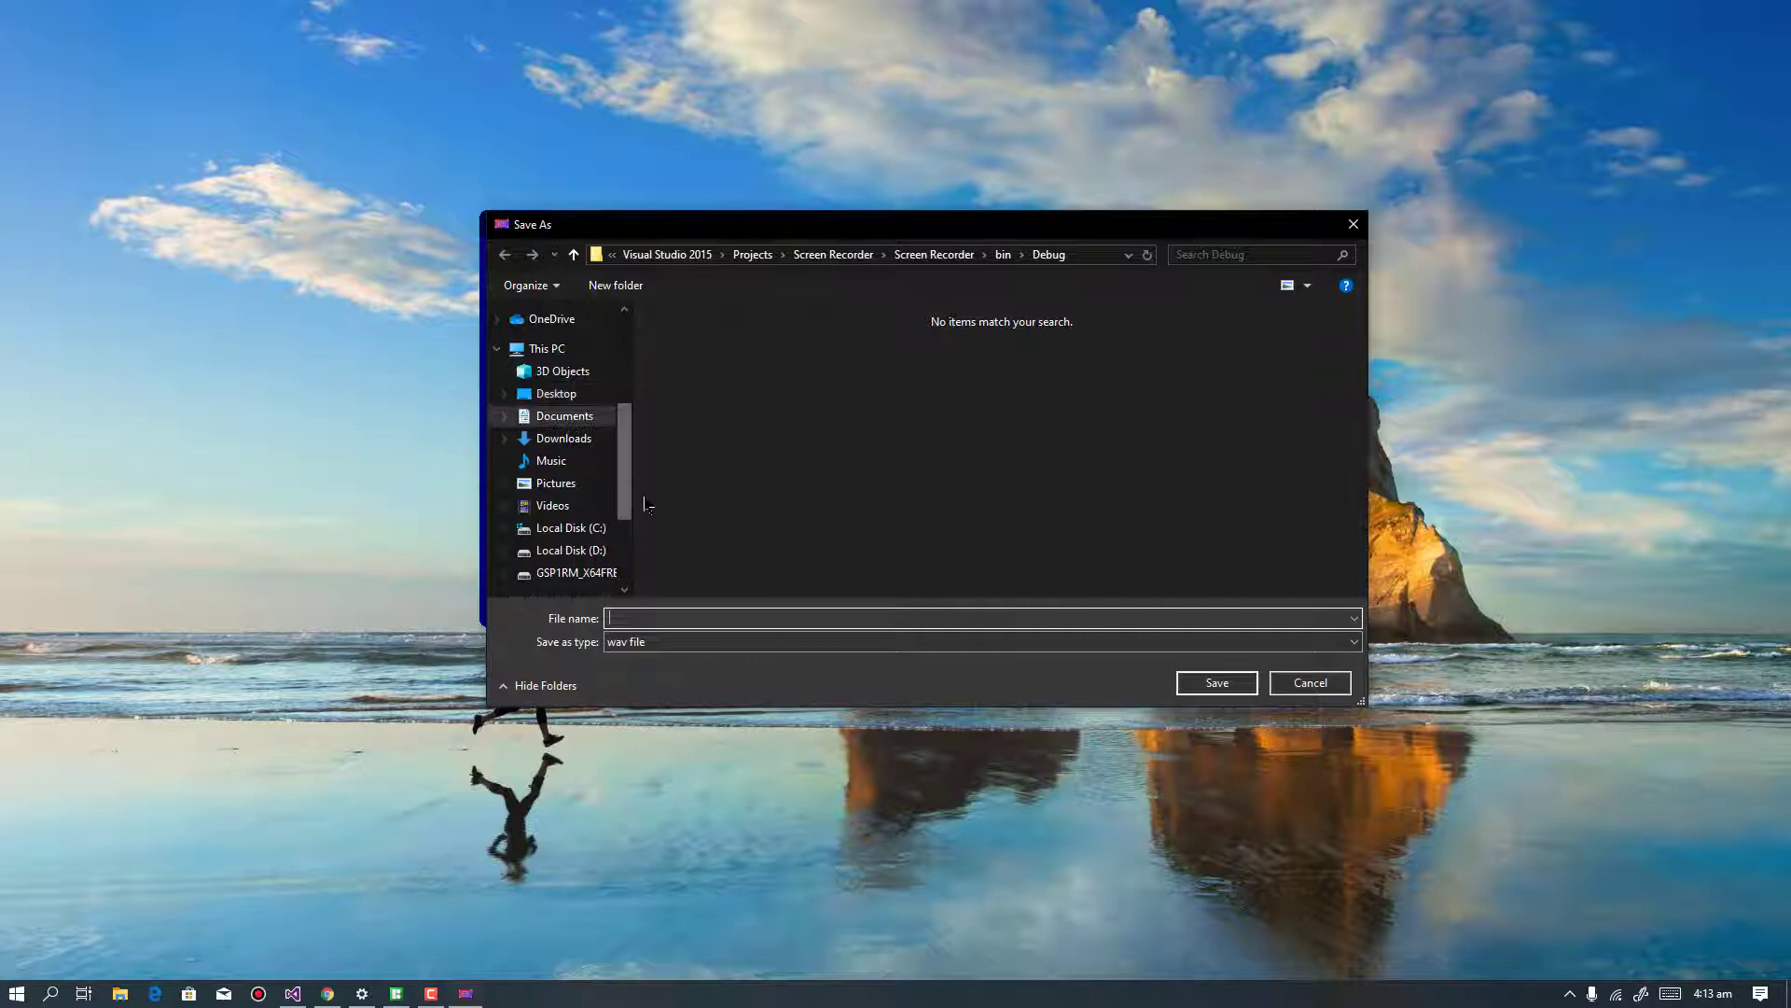
{"action": "left_click", "coordinate": [550, 460]}
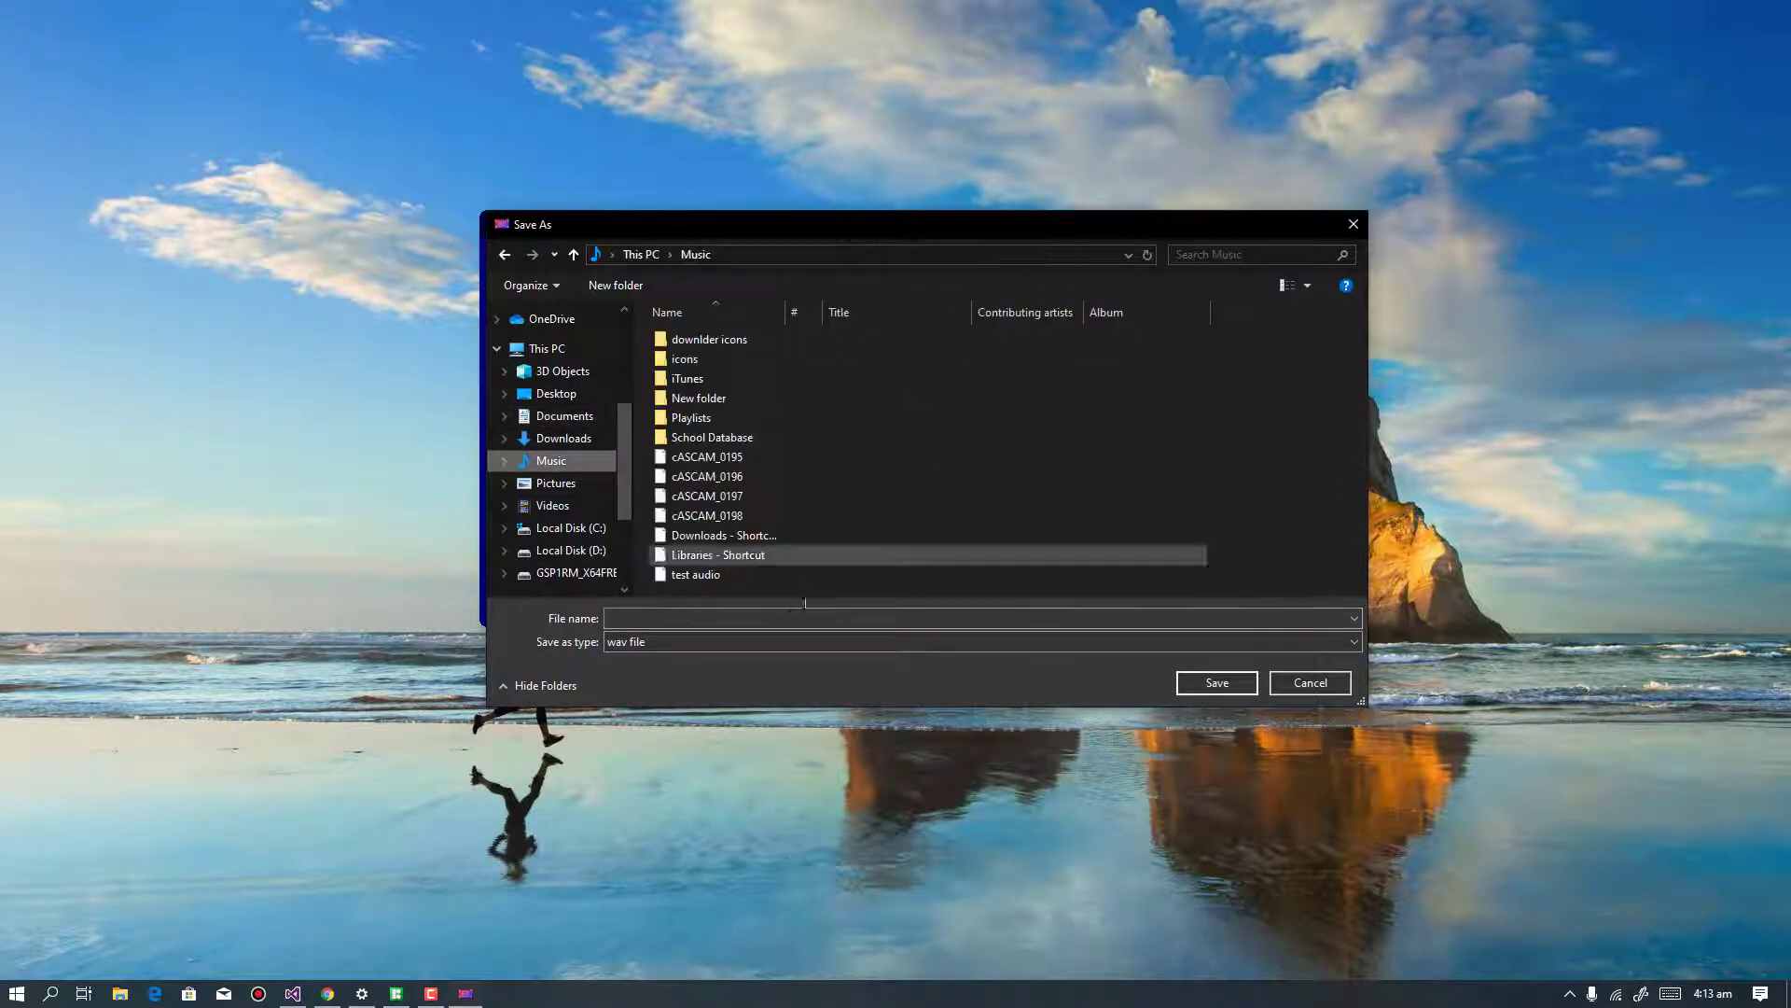
{"action": "left_click", "coordinate": [786, 620]}
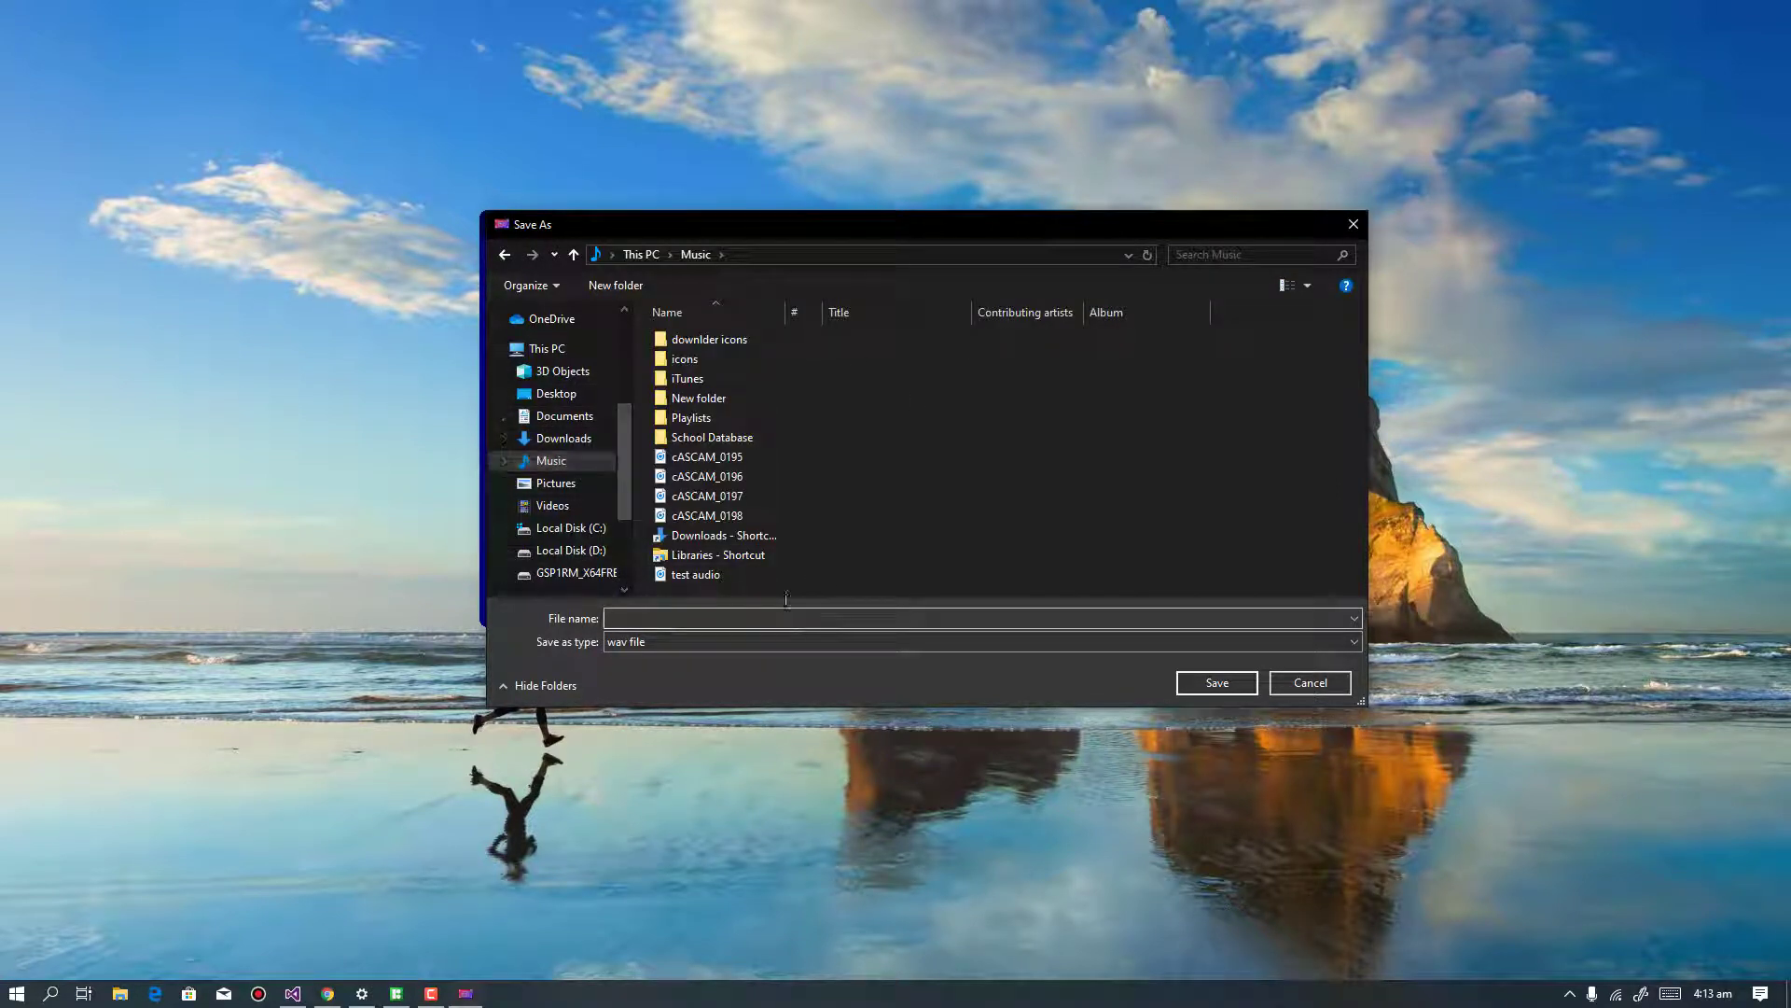
{"action": "type", "text": "new test audio recor"}
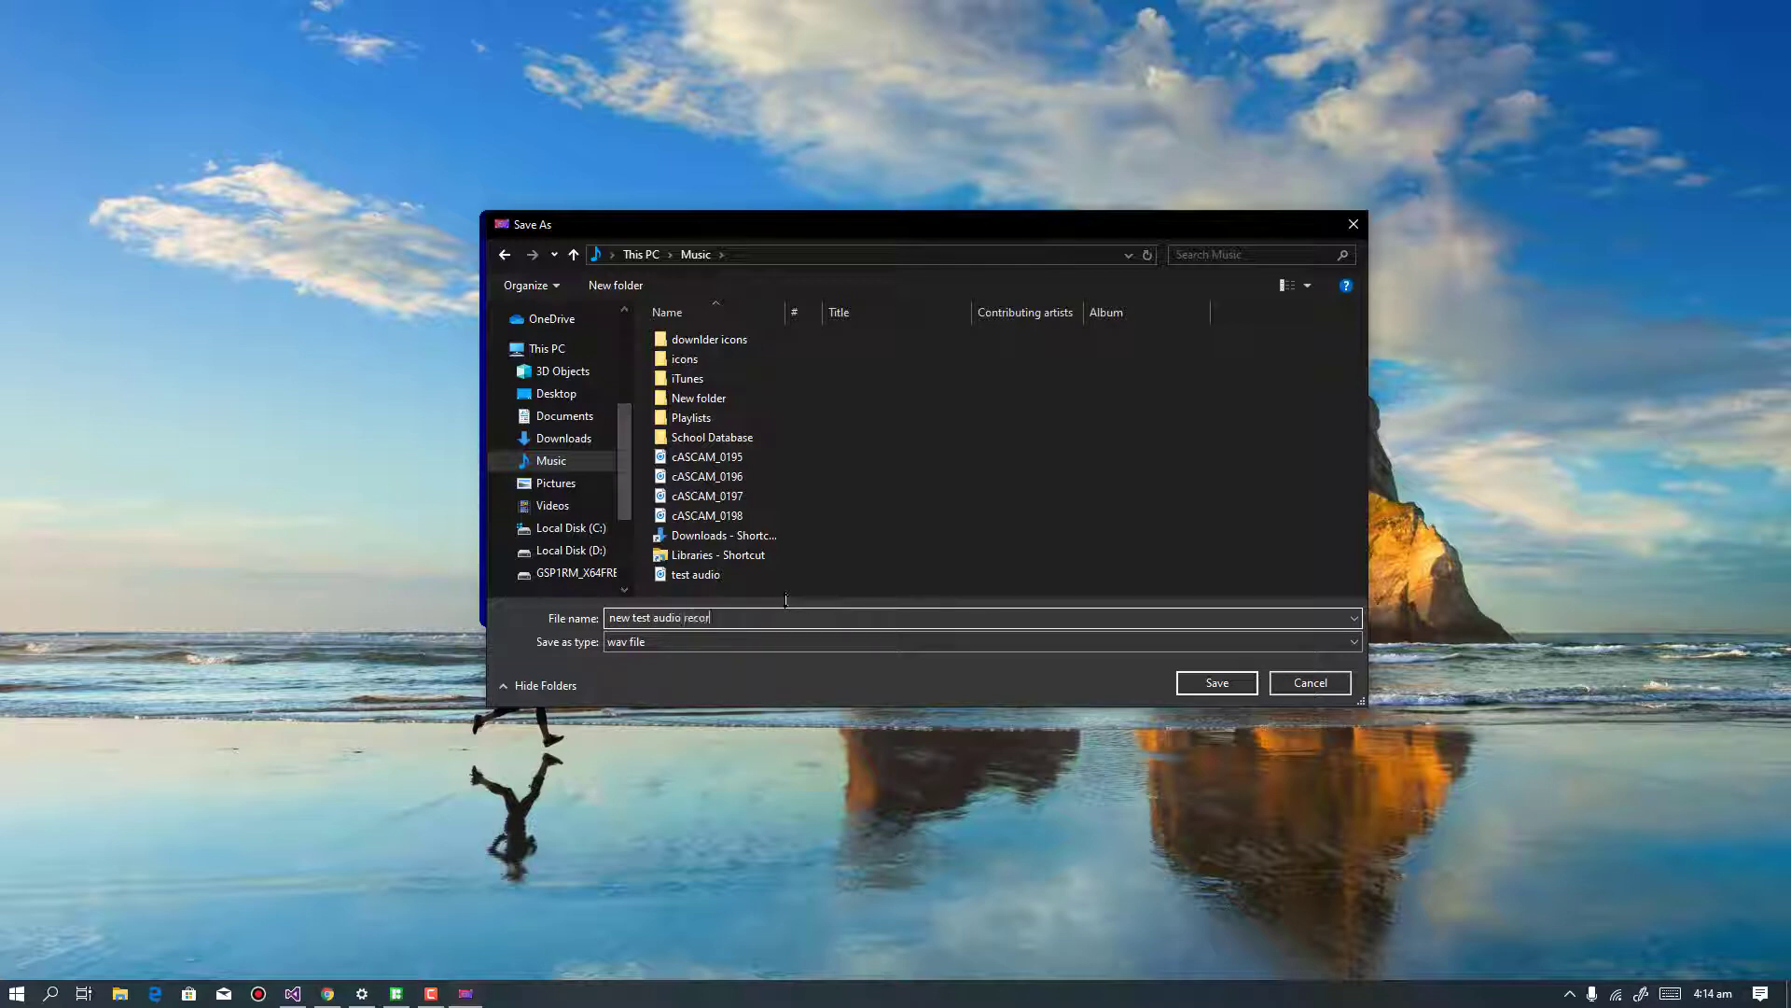
{"action": "type", "text": "ding"}
{"action": "left_click", "coordinate": [1217, 682]}
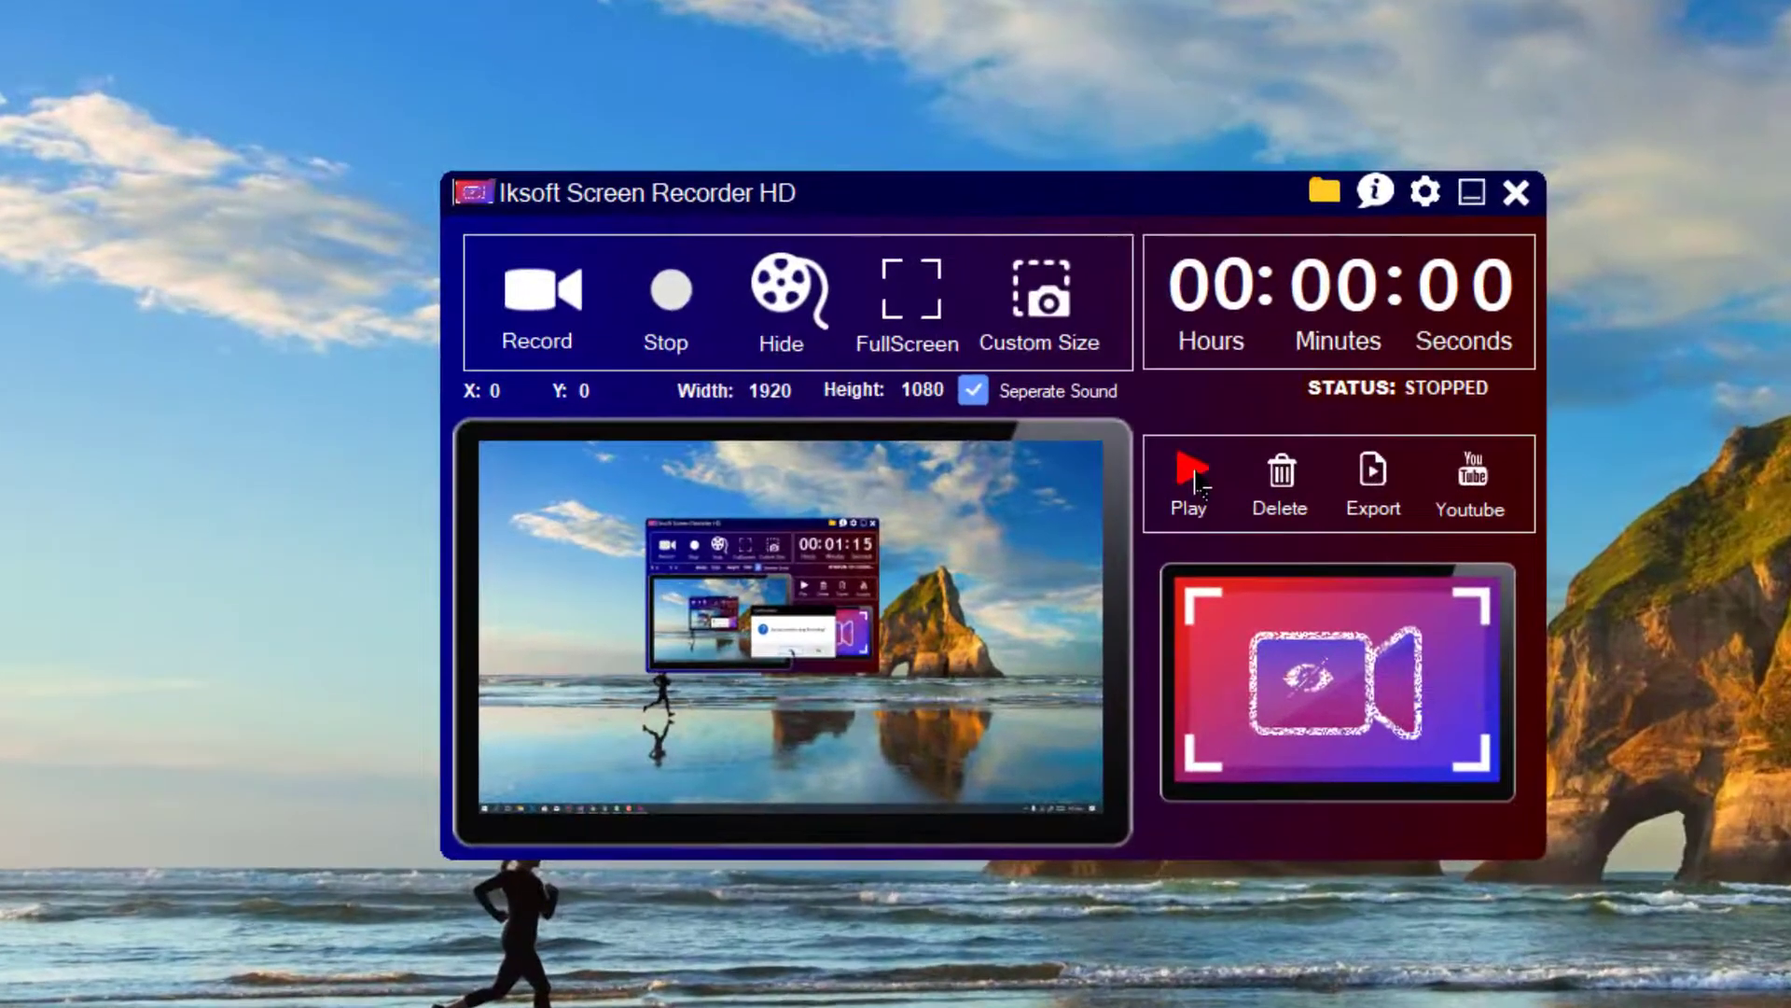
{"action": "left_click", "coordinate": [936, 392]}
{"action": "left_click_drag", "start_coordinate": [1159, 346], "coordinate": [1019, 244]}
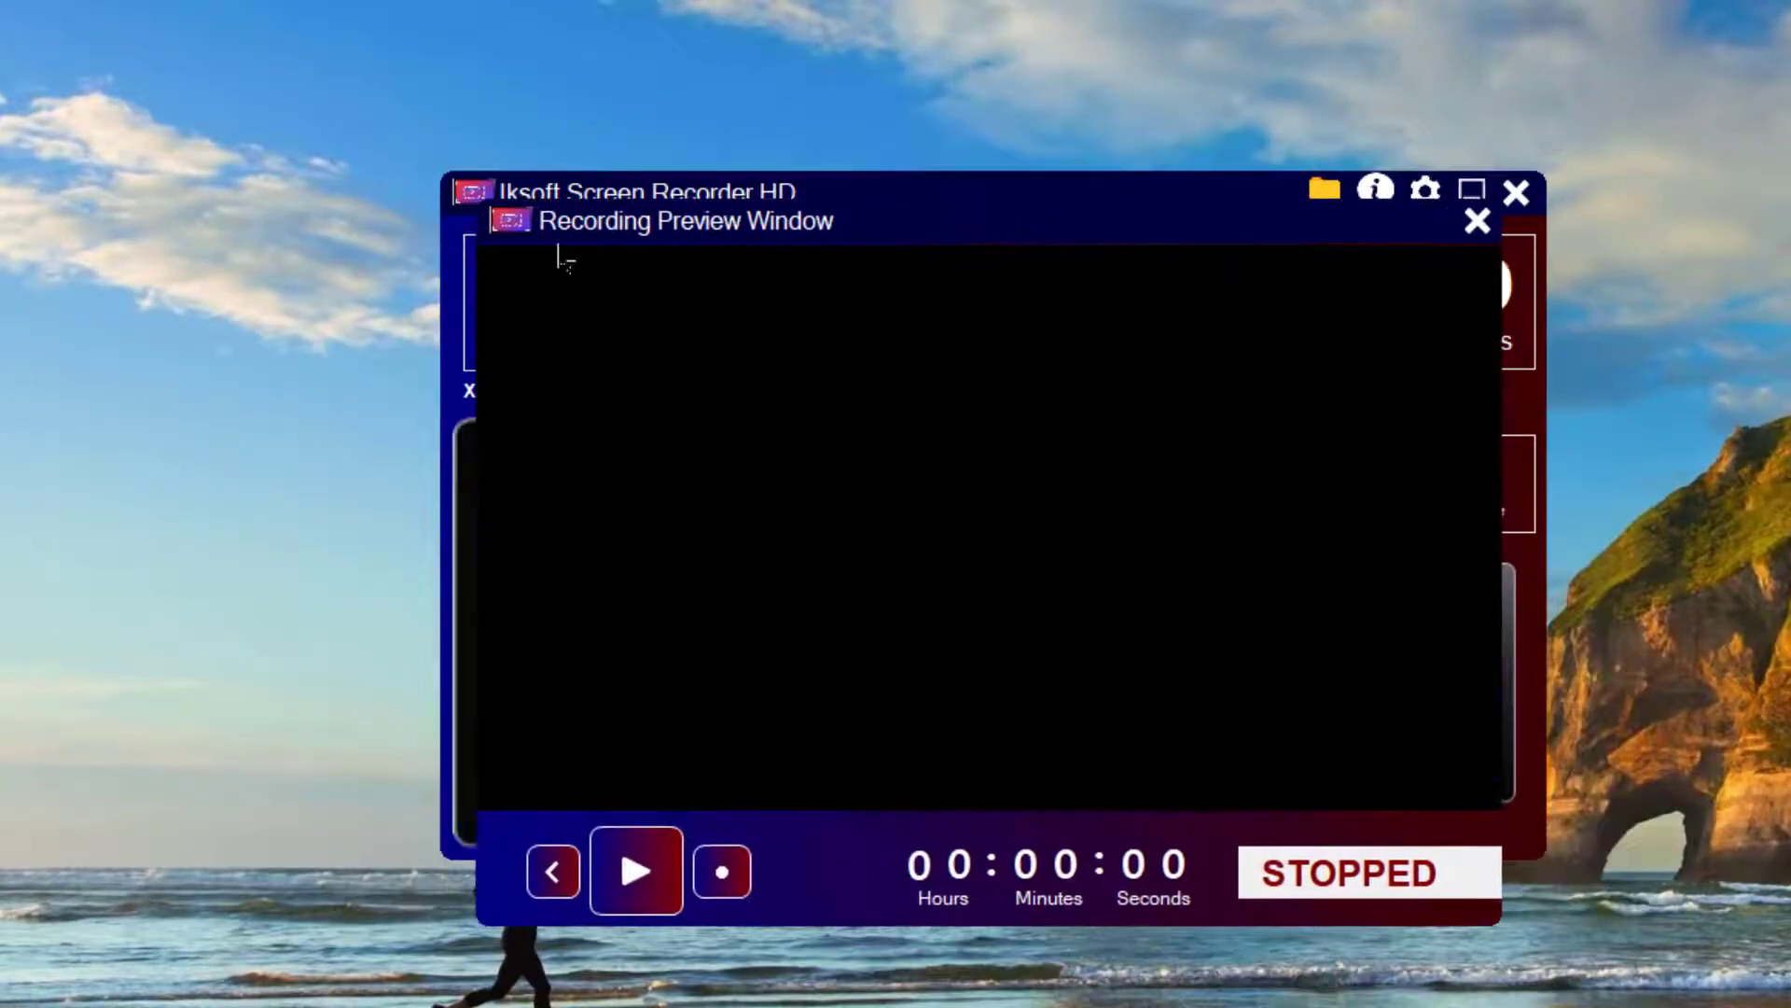
{"action": "left_click", "coordinate": [666, 865]}
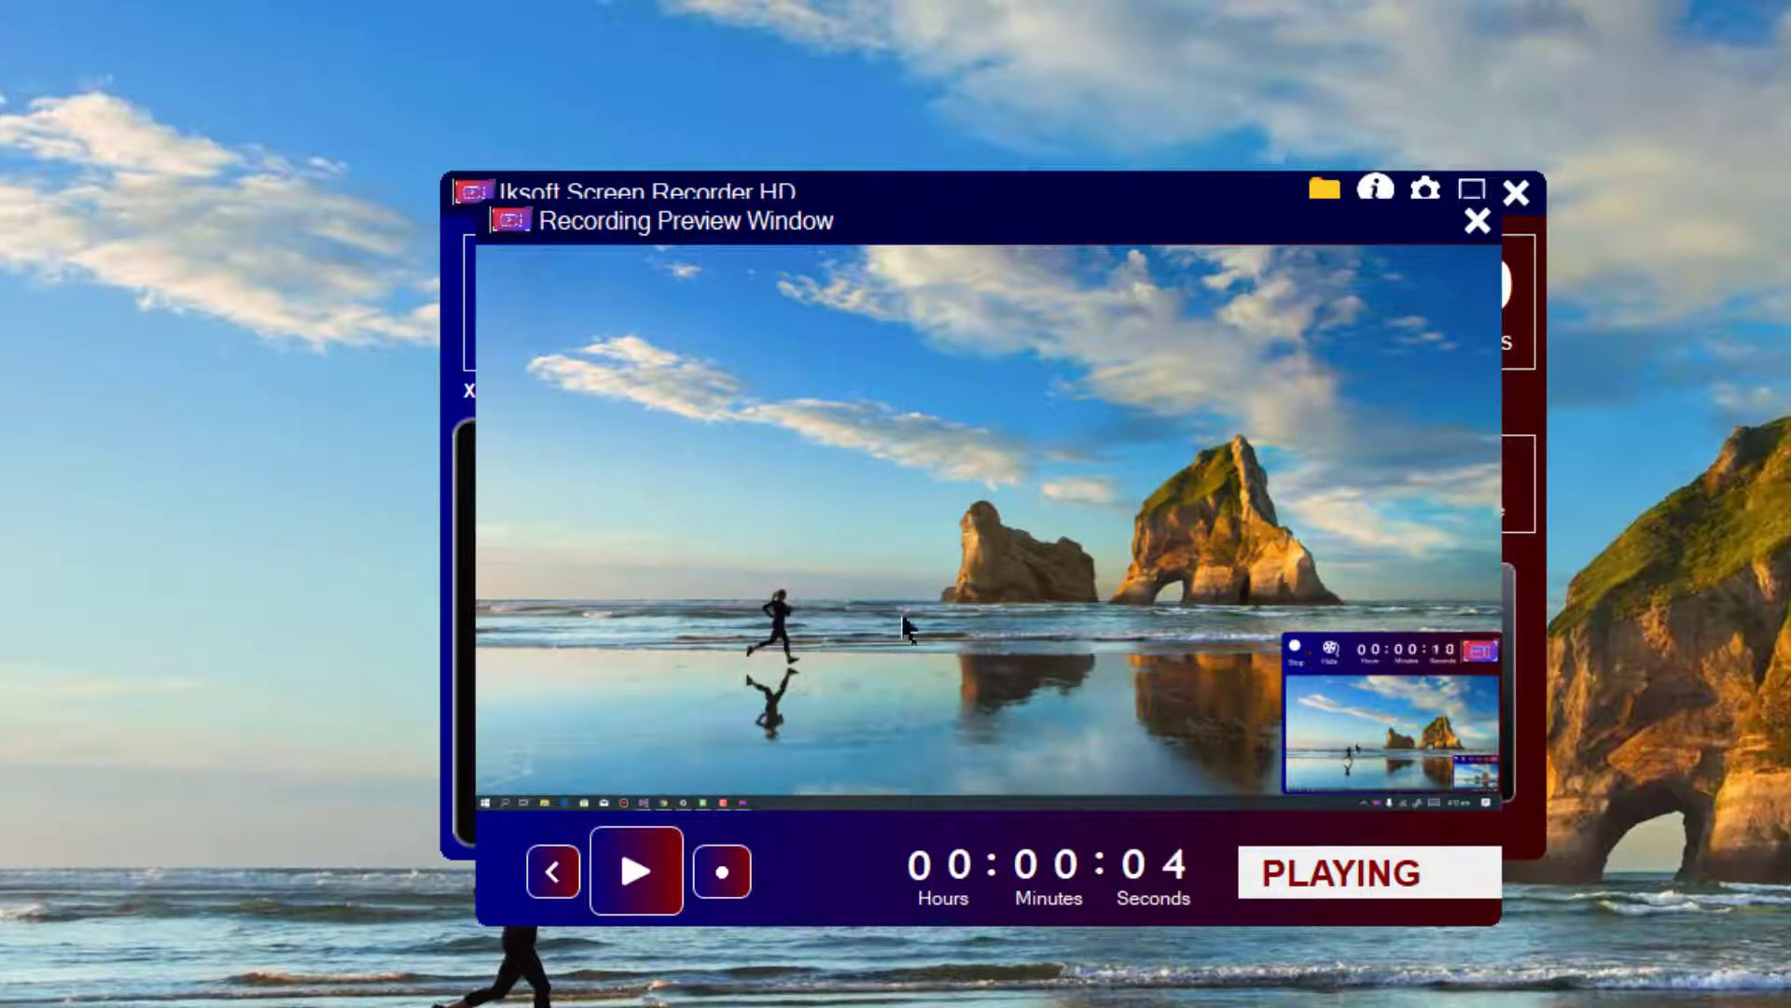
{"action": "left_click", "coordinate": [703, 896]}
{"action": "left_click", "coordinate": [1477, 222]}
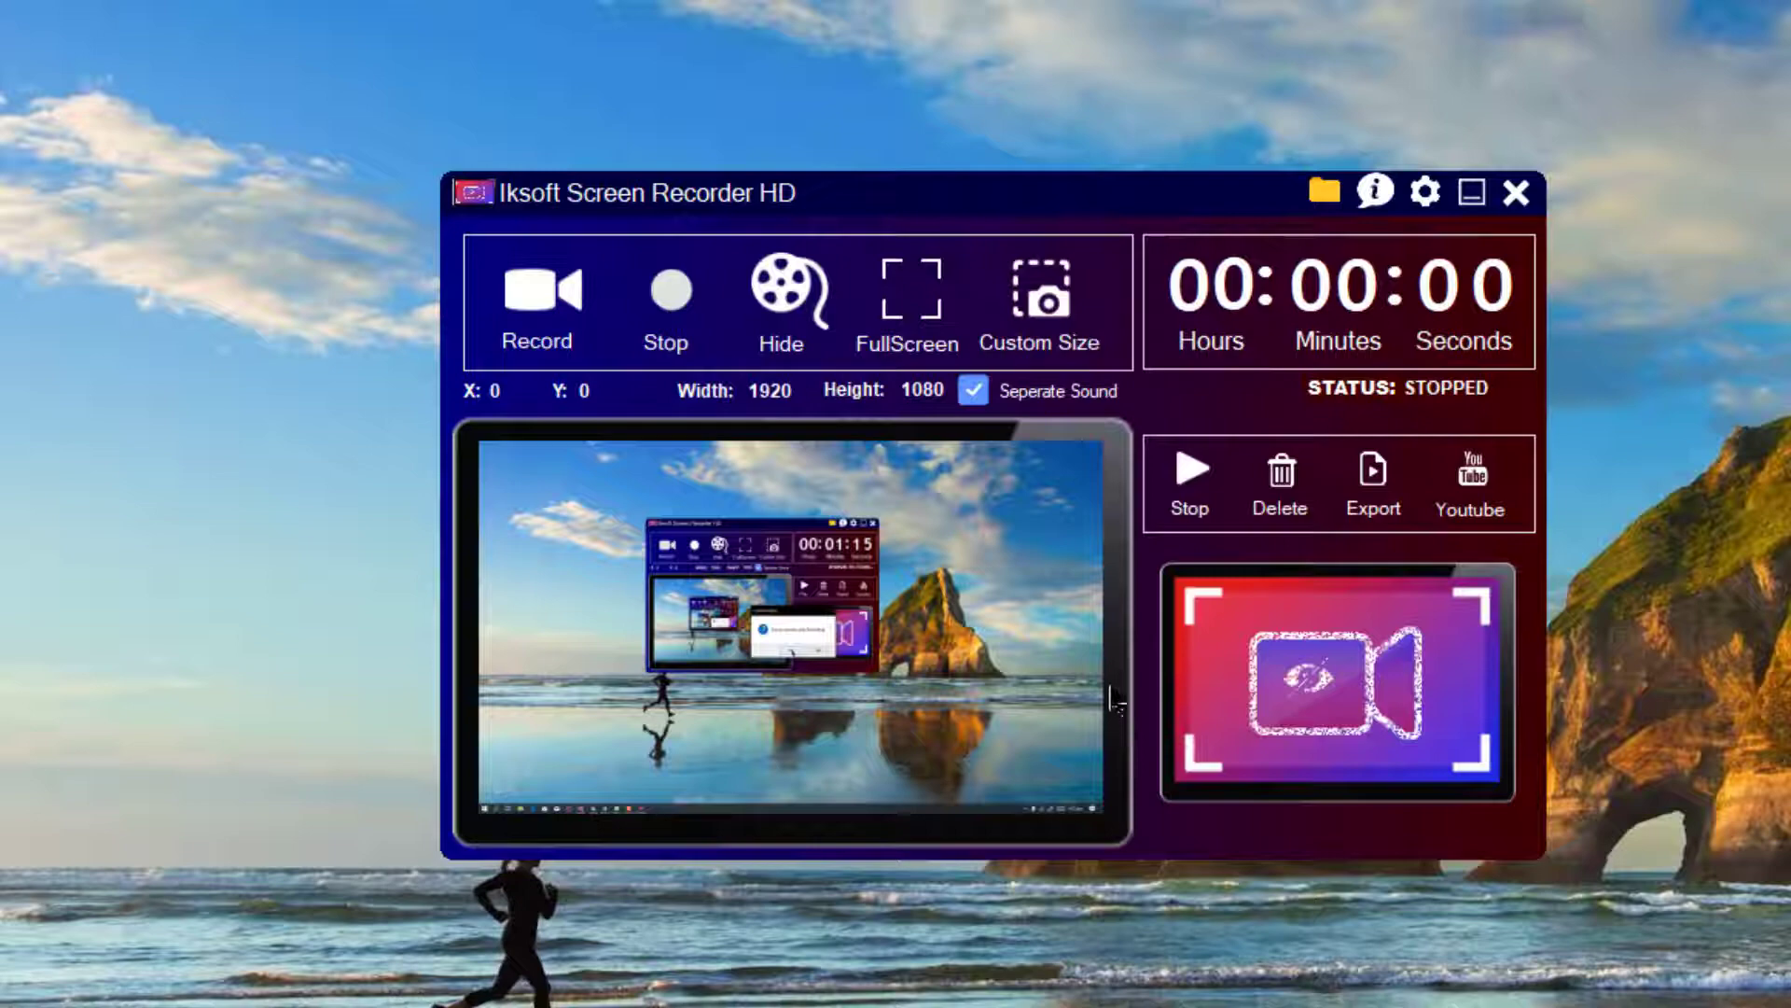
Export the recording named test to test.avi, moving the ffmpeg console aside during encoding
{"action": "left_click", "coordinate": [1372, 491]}
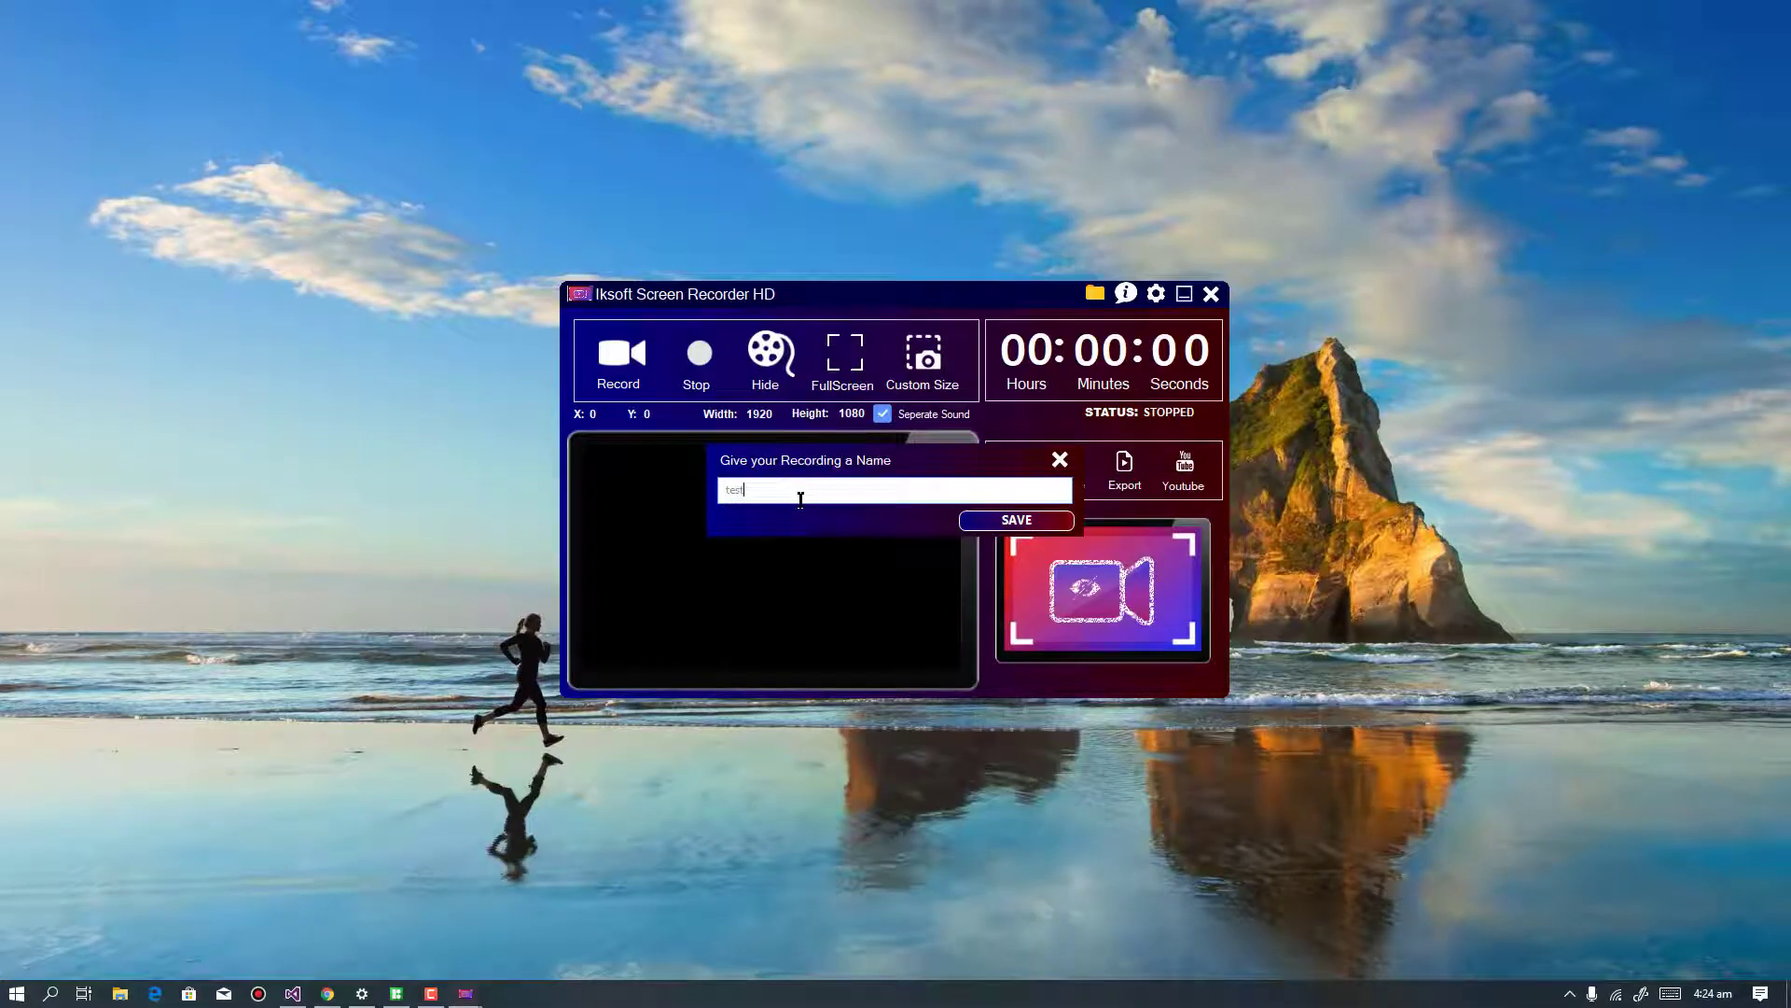
{"action": "left_click", "coordinate": [1024, 522]}
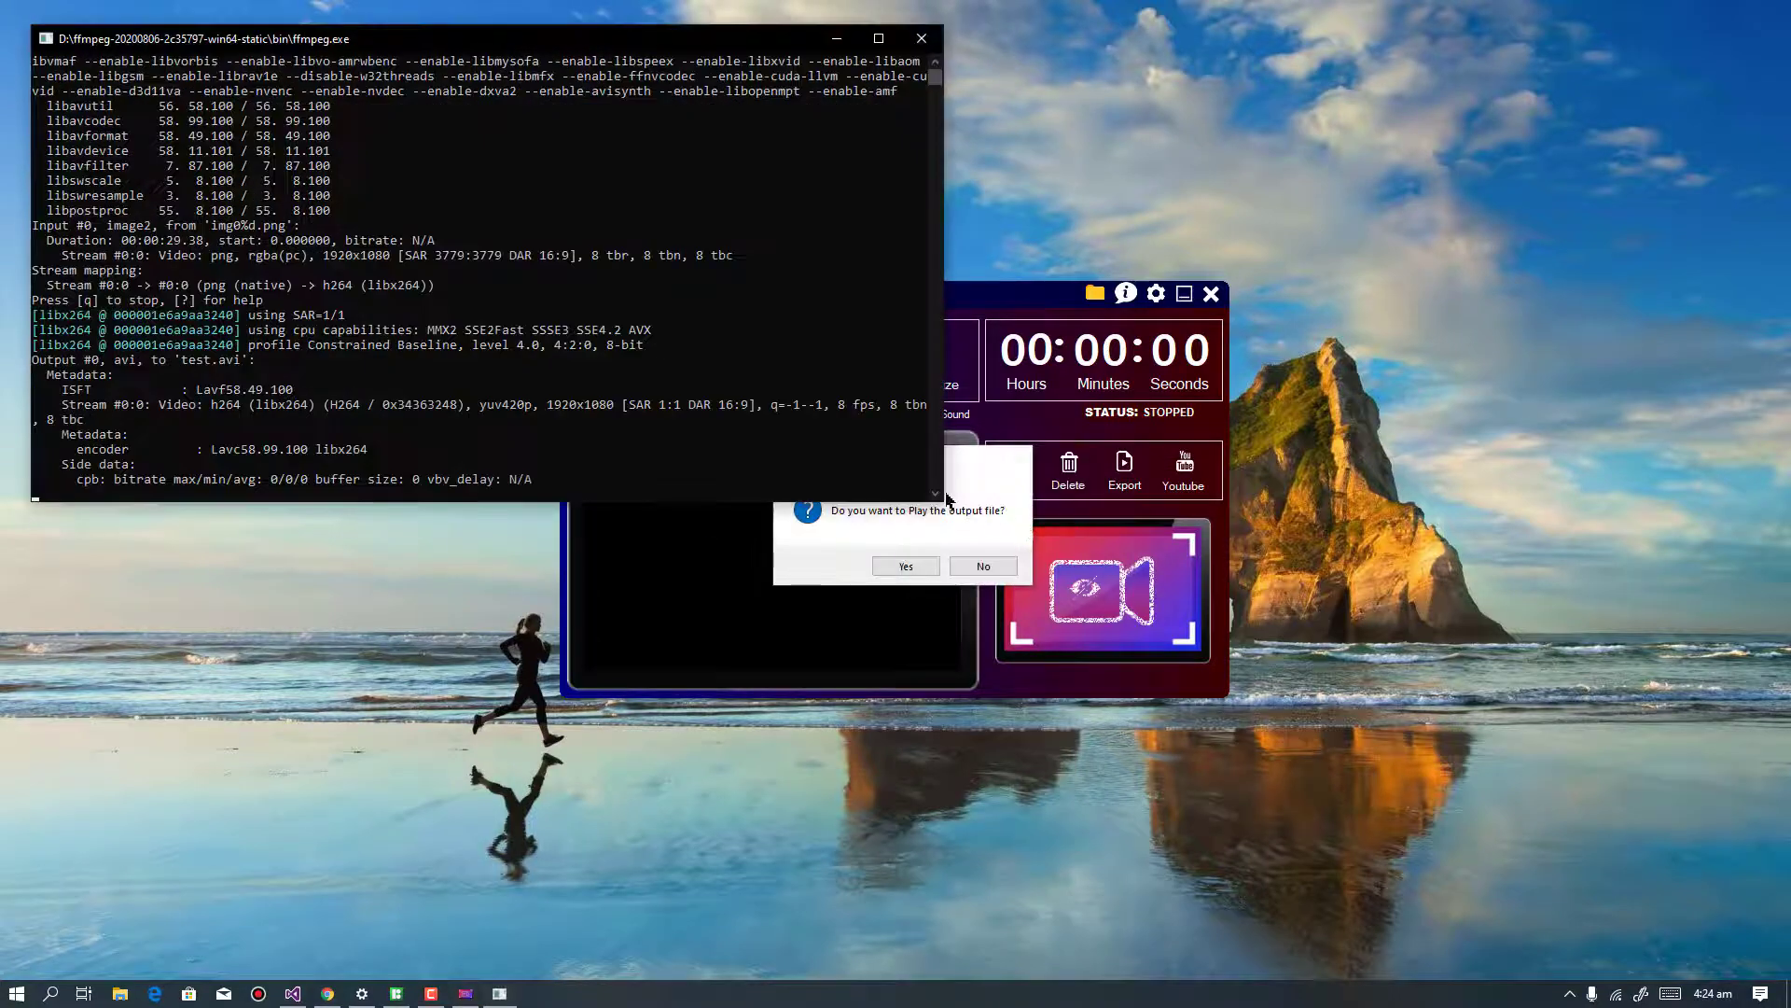
{"action": "left_click_drag", "start_coordinate": [590, 45], "coordinate": [899, 208]}
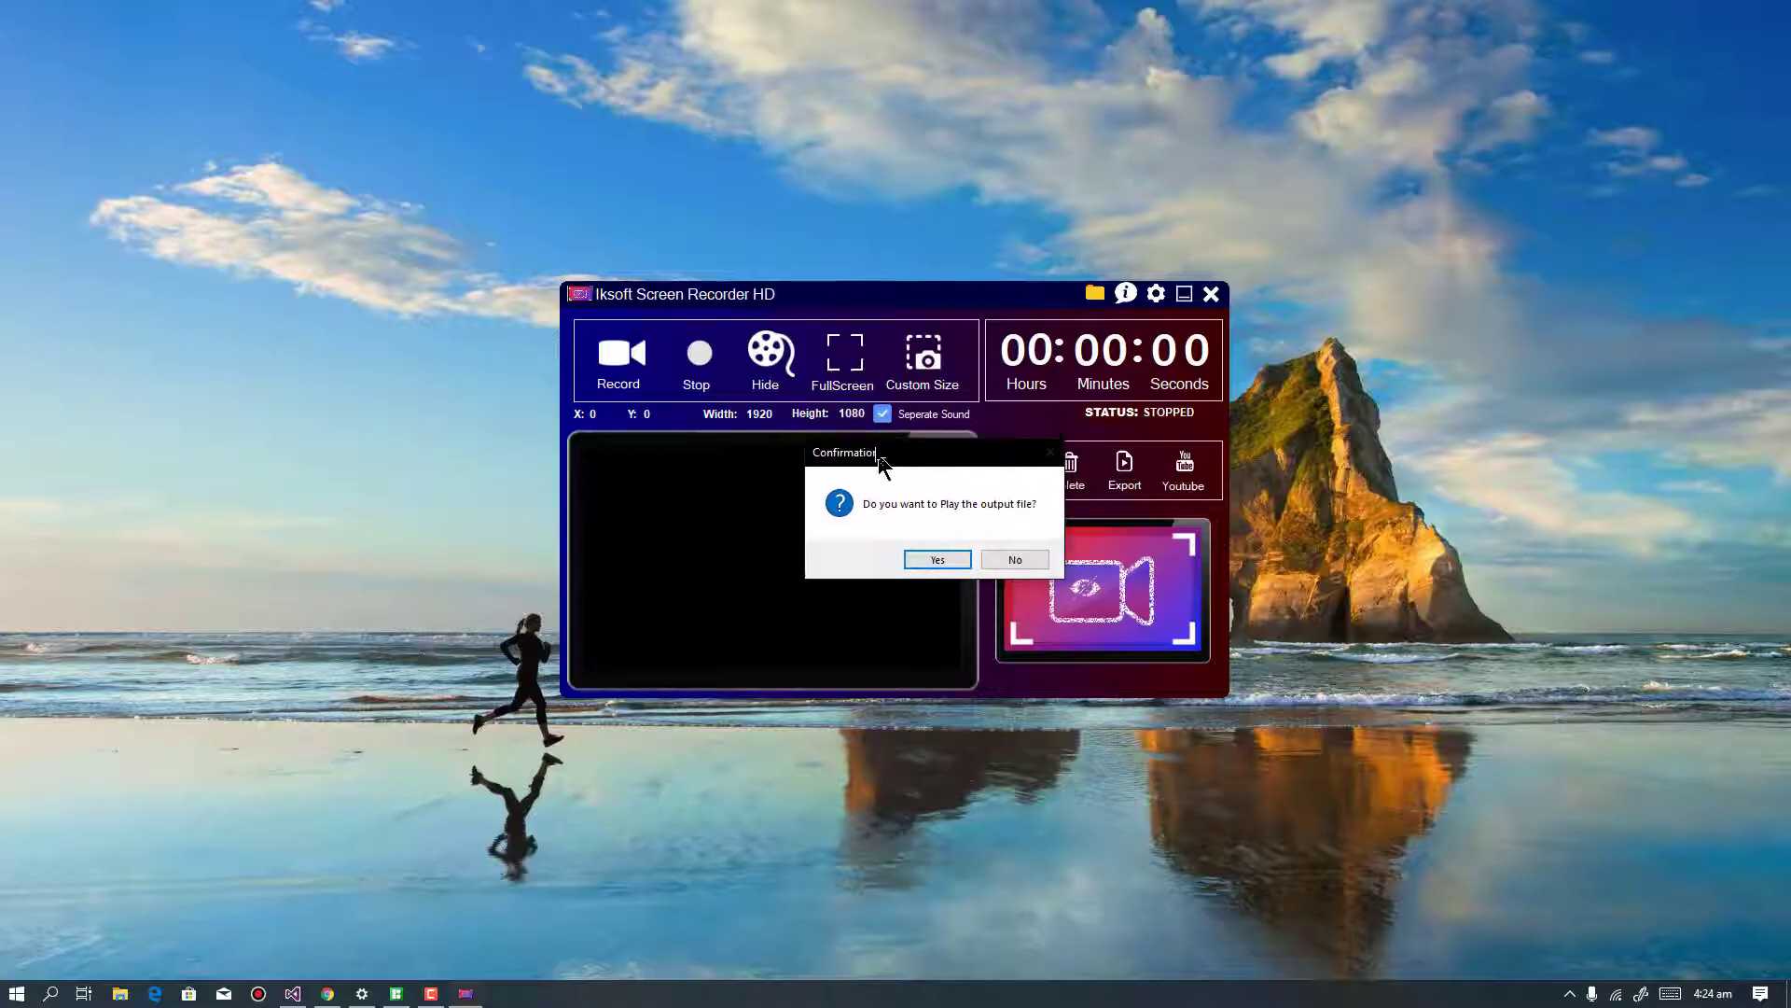
{"action": "left_click_drag", "start_coordinate": [878, 456], "coordinate": [873, 449]}
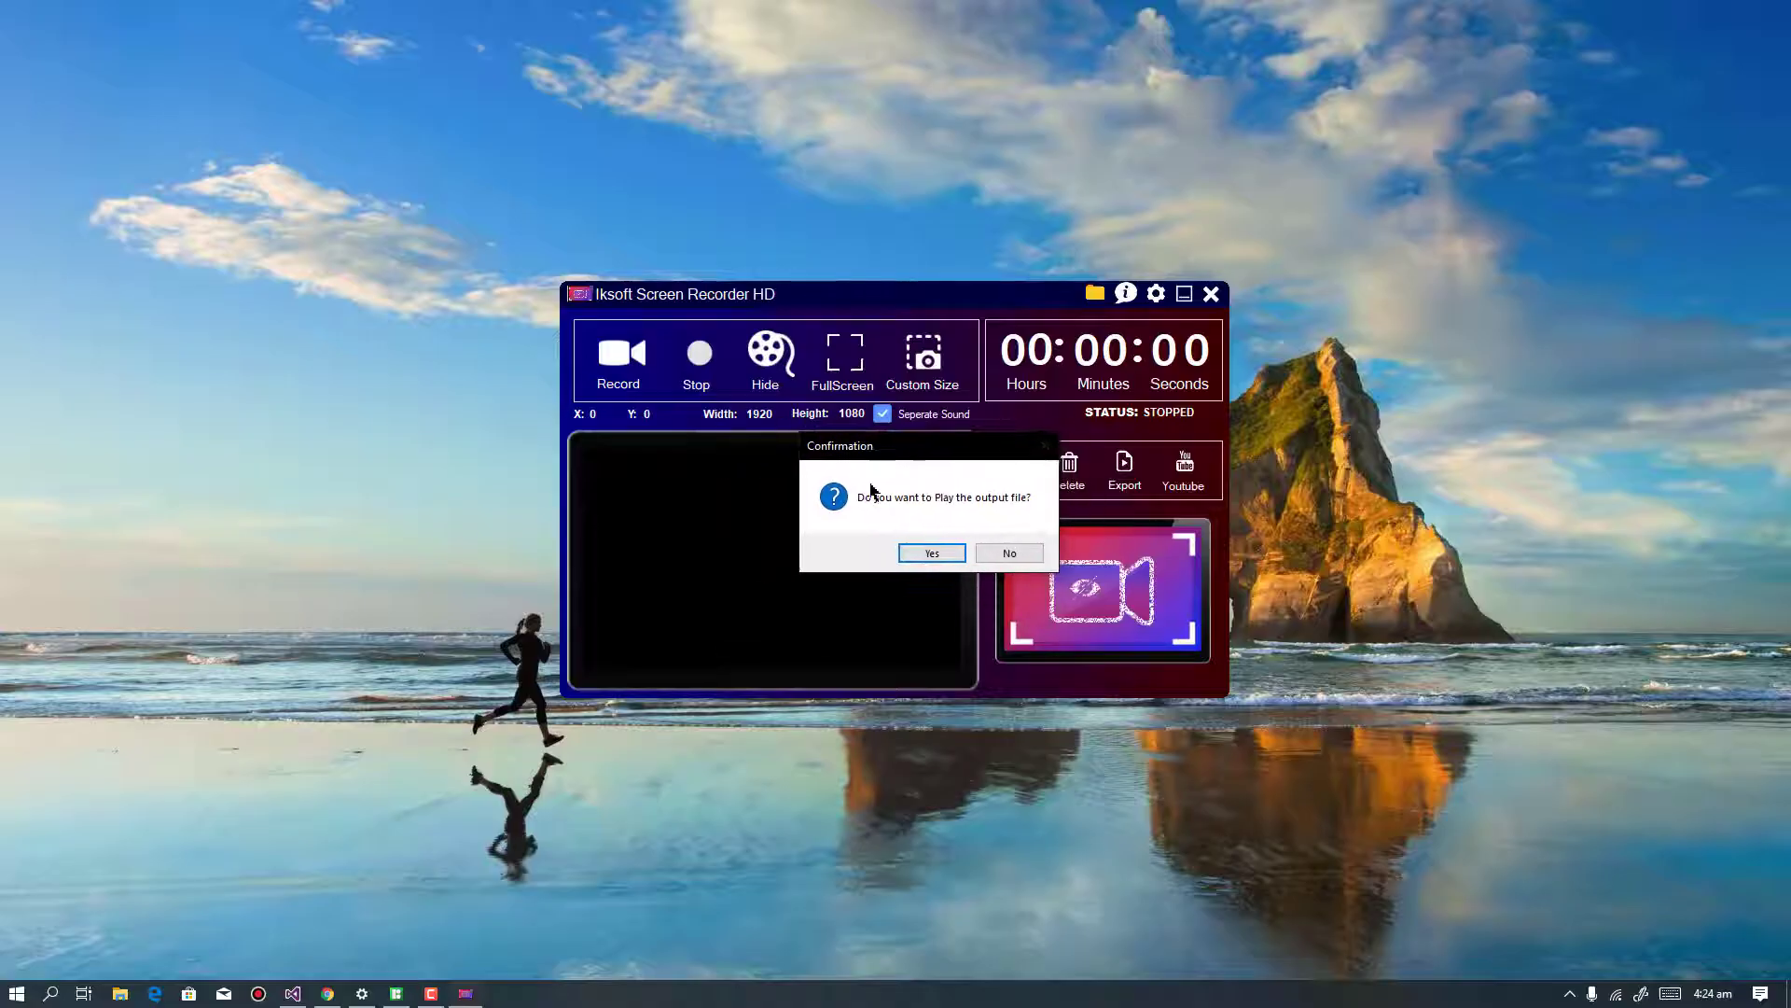
Play test.avi in VLC, close VLC, and dismiss the recorder's leftover naming dialog
{"action": "left_click", "coordinate": [942, 554]}
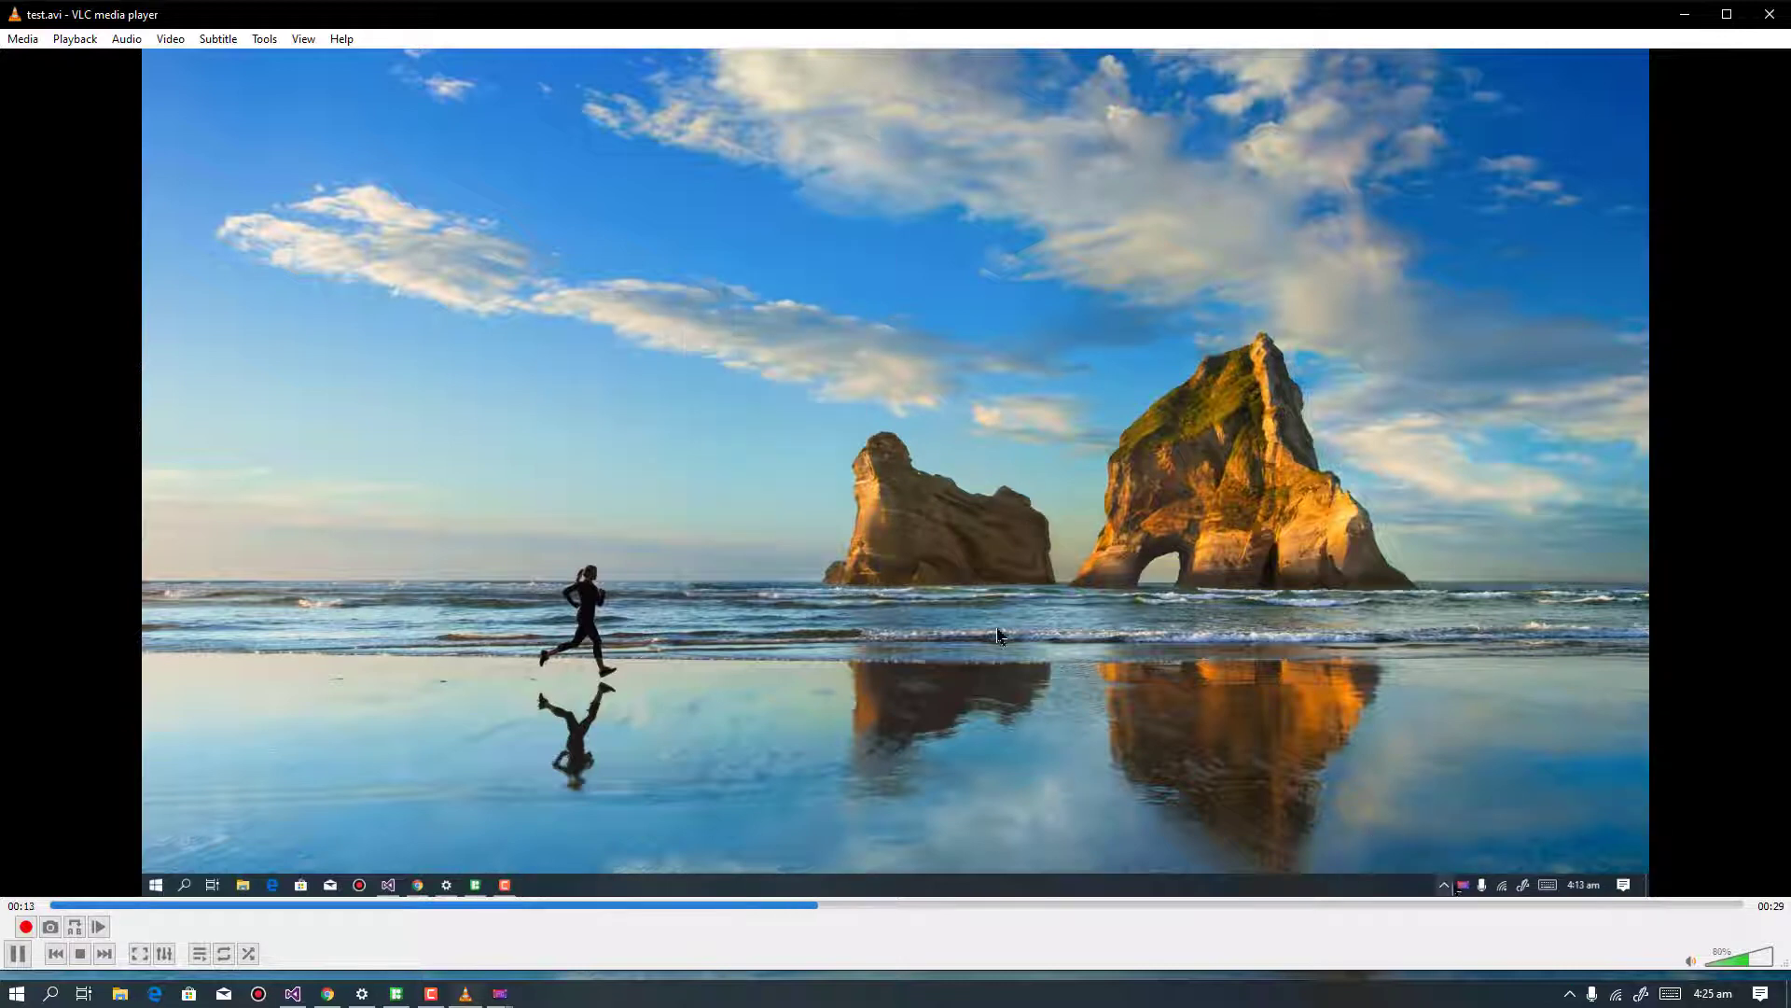
{"action": "left_click", "coordinate": [1769, 15]}
{"action": "left_click", "coordinate": [1207, 292]}
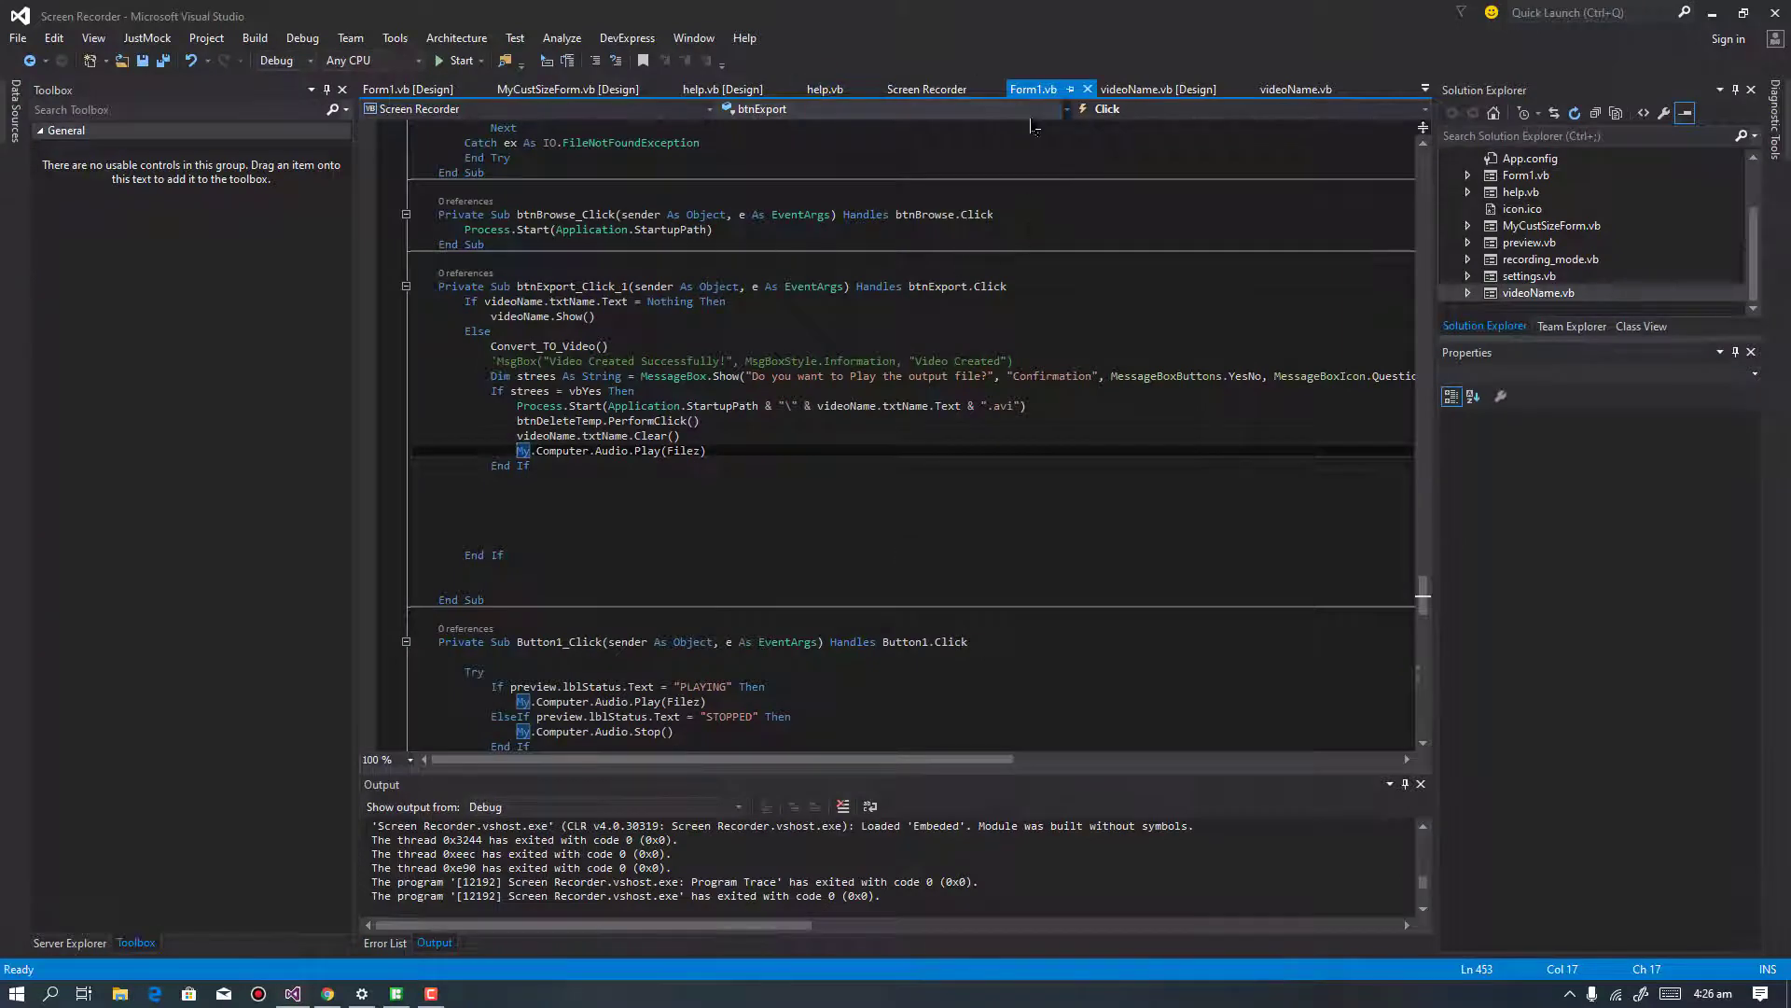
Switch to the Form1.vb [Design] tab to show the recorder form layout
{"action": "left_click", "coordinate": [408, 89]}
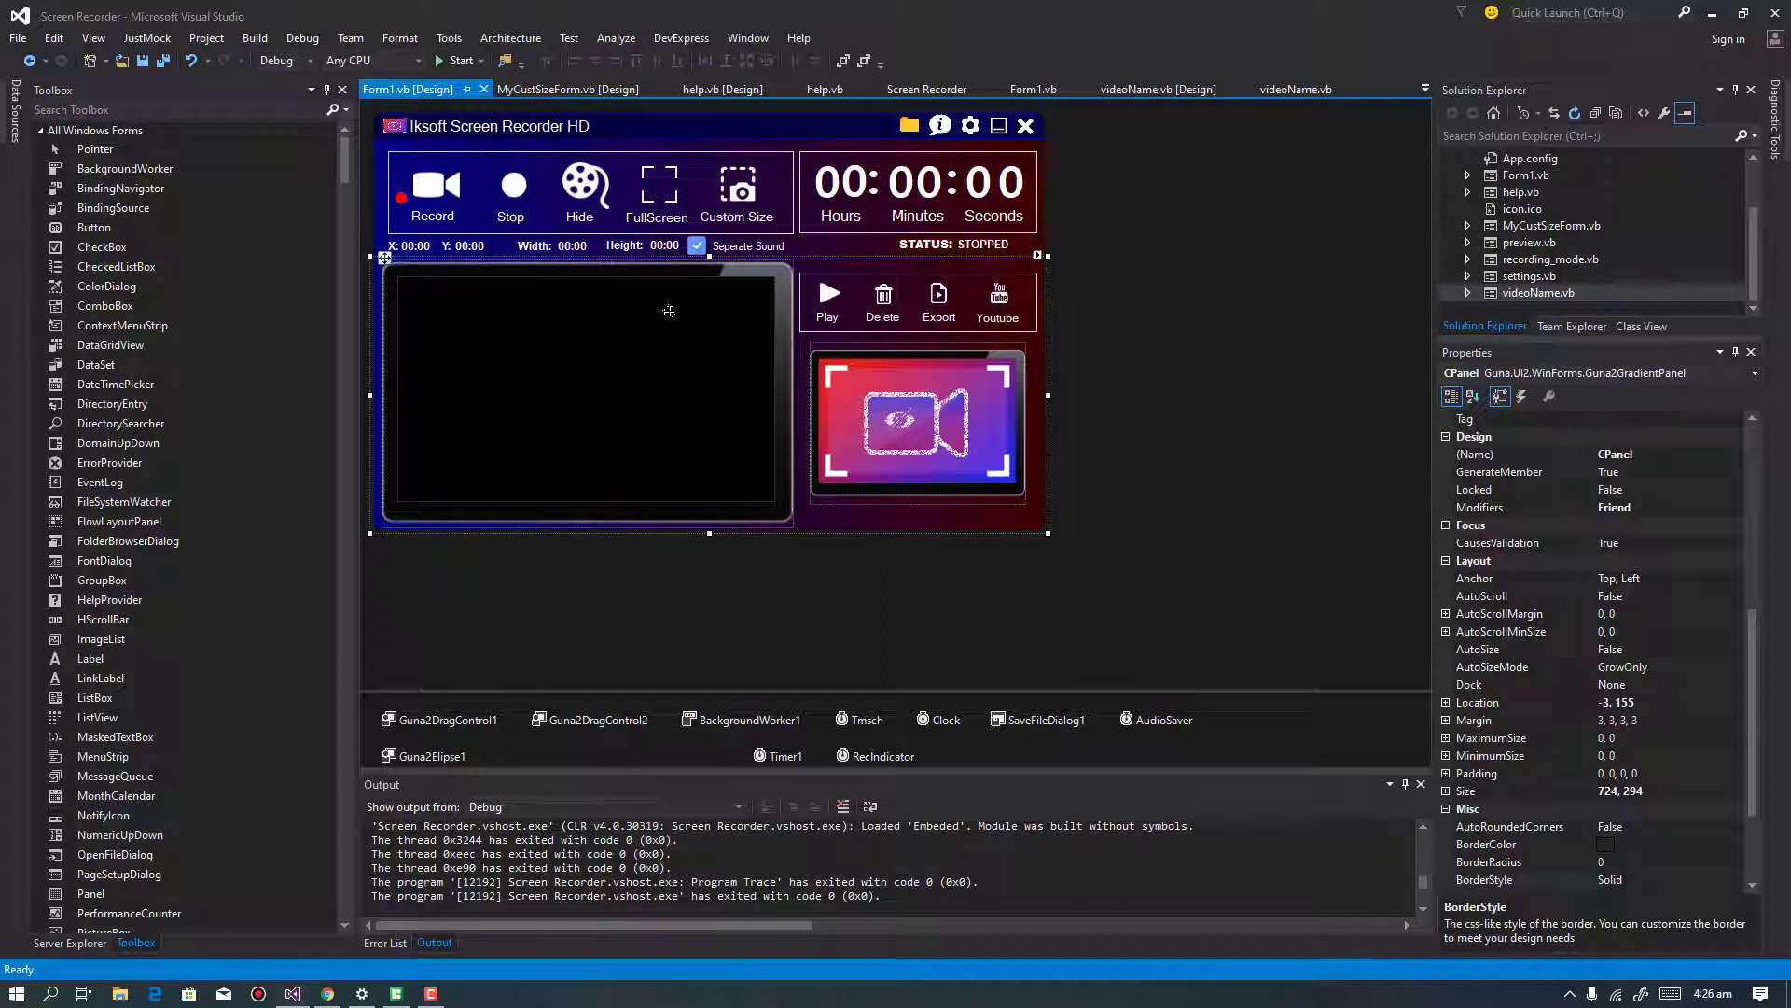